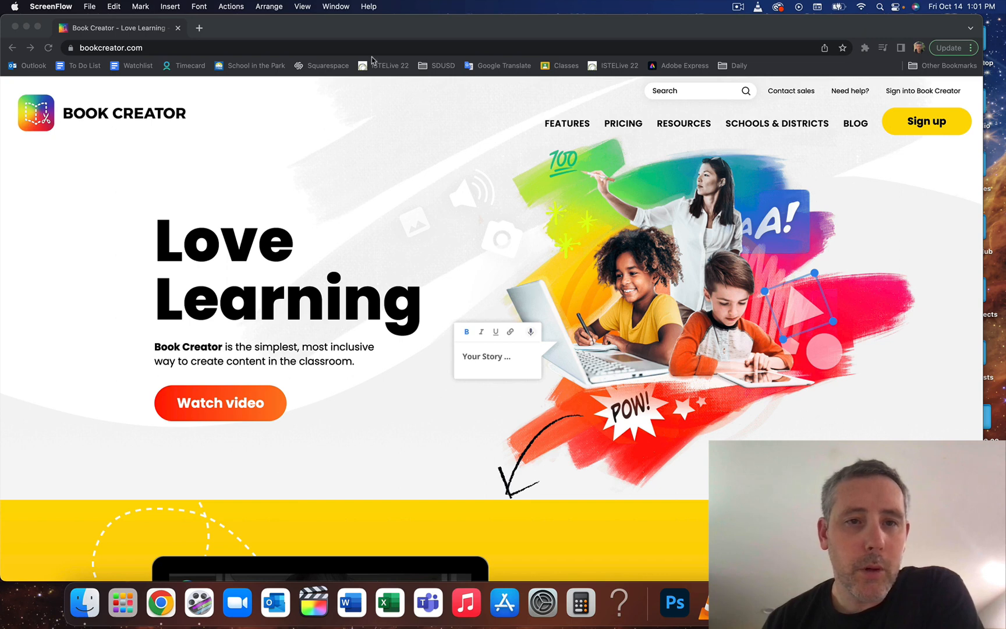
Sign in to Book Creator as a teacher using the teacher's Google account.
left_click(371, 51)
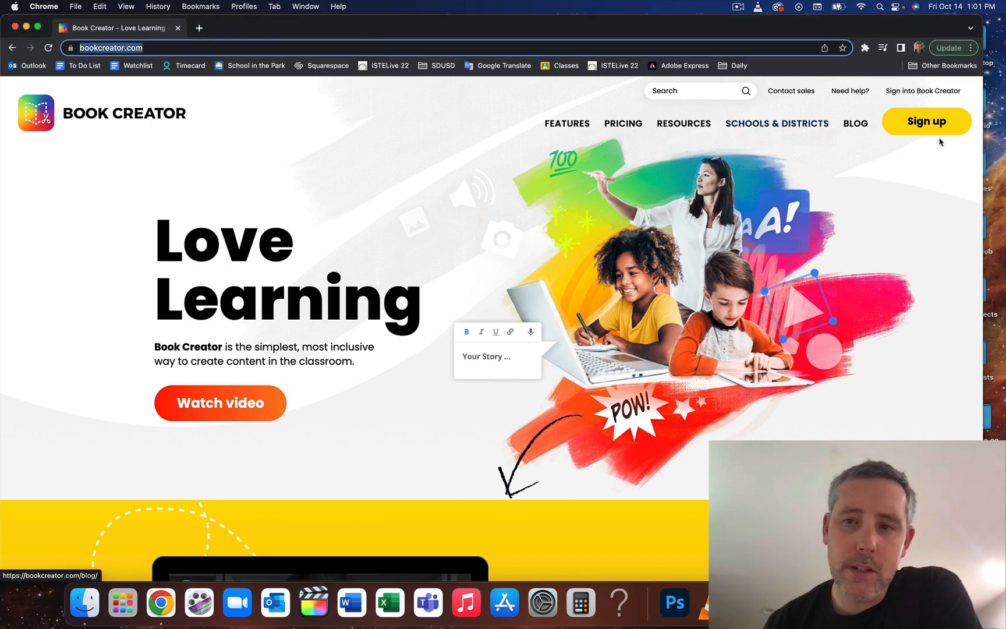
left_click(928, 94)
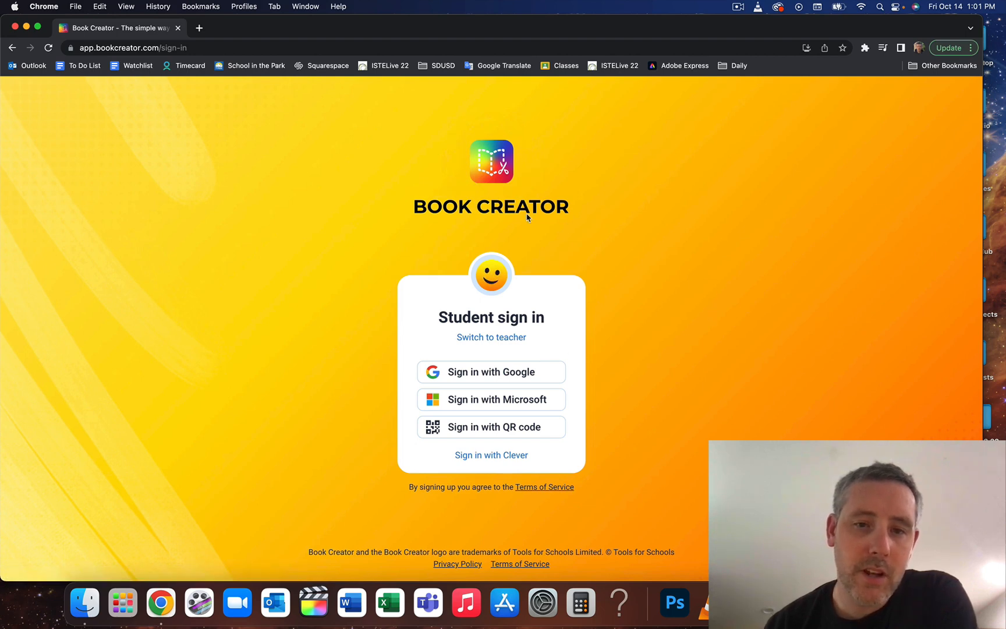
left_click(506, 340)
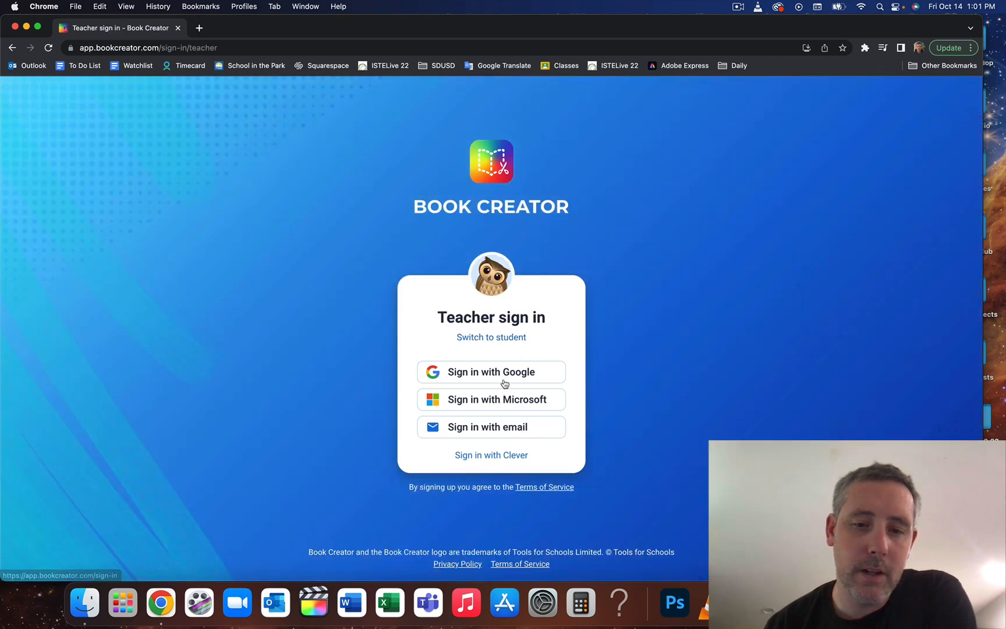
left_click(507, 373)
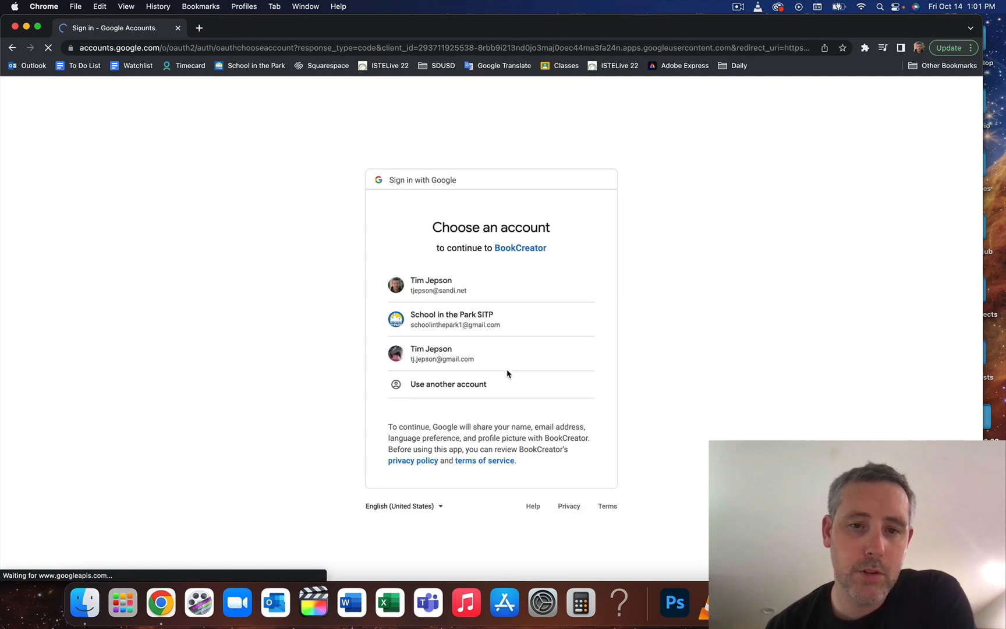
left_click(523, 286)
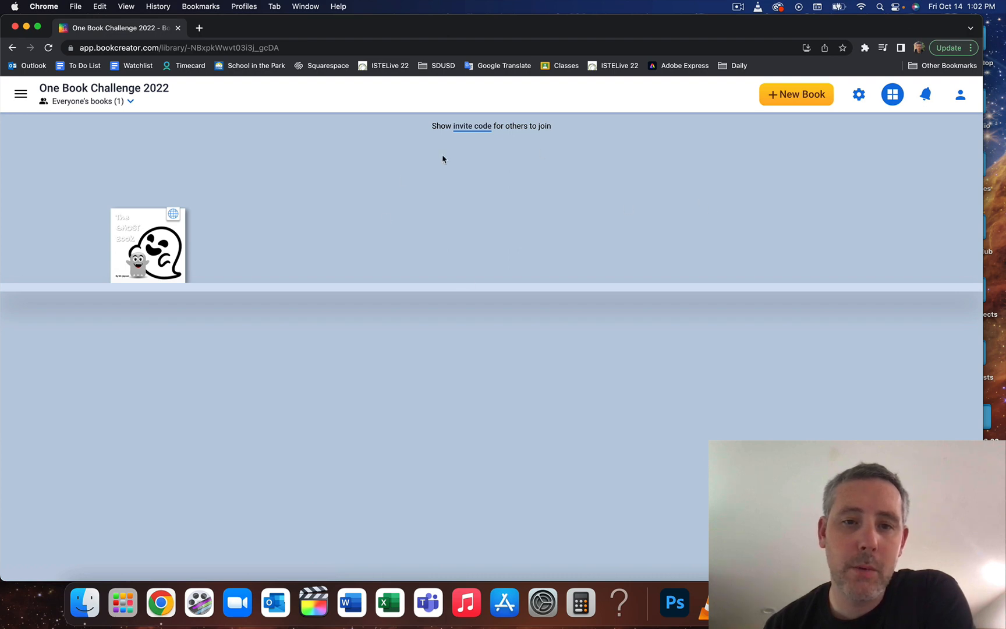
Examine the owned and shared libraries on the teacher dashboard and the code prompt for joining an existing library.
left_click(21, 96)
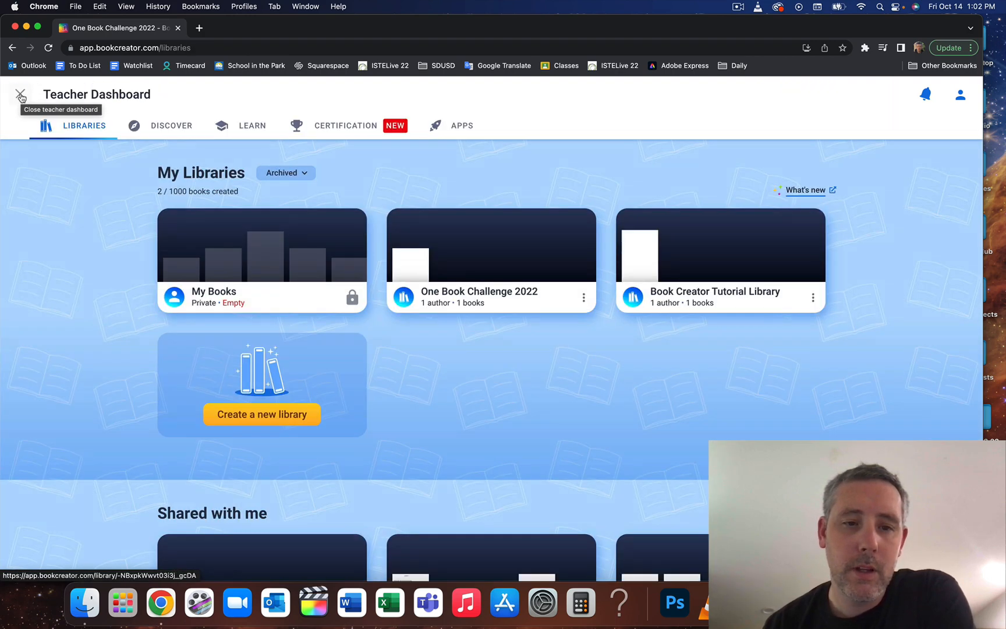
scroll(330, 229, "down", 5)
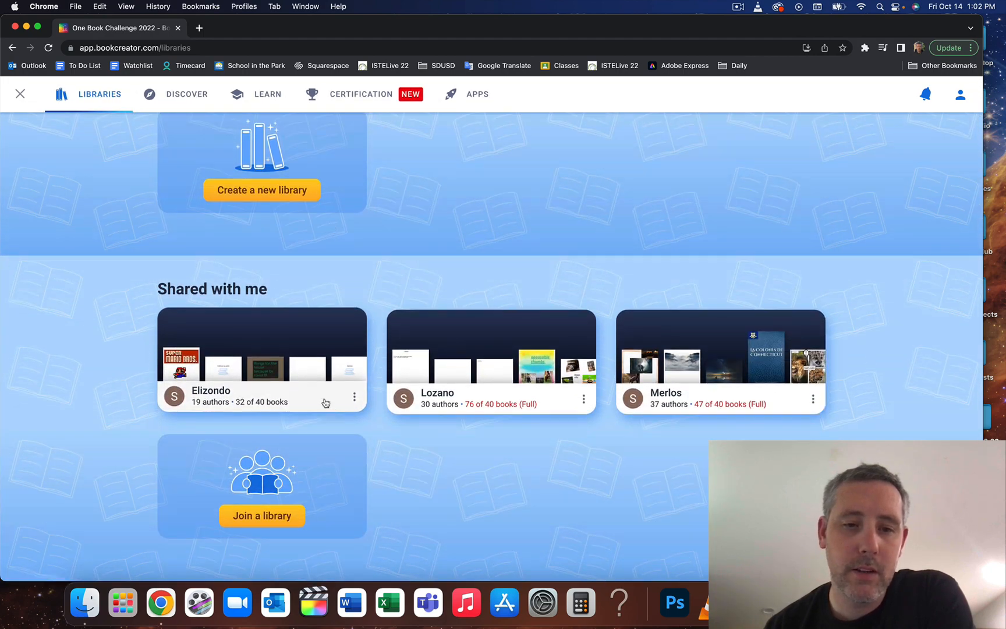
scroll(451, 366, "up", 1)
scroll(451, 370, "up", 5)
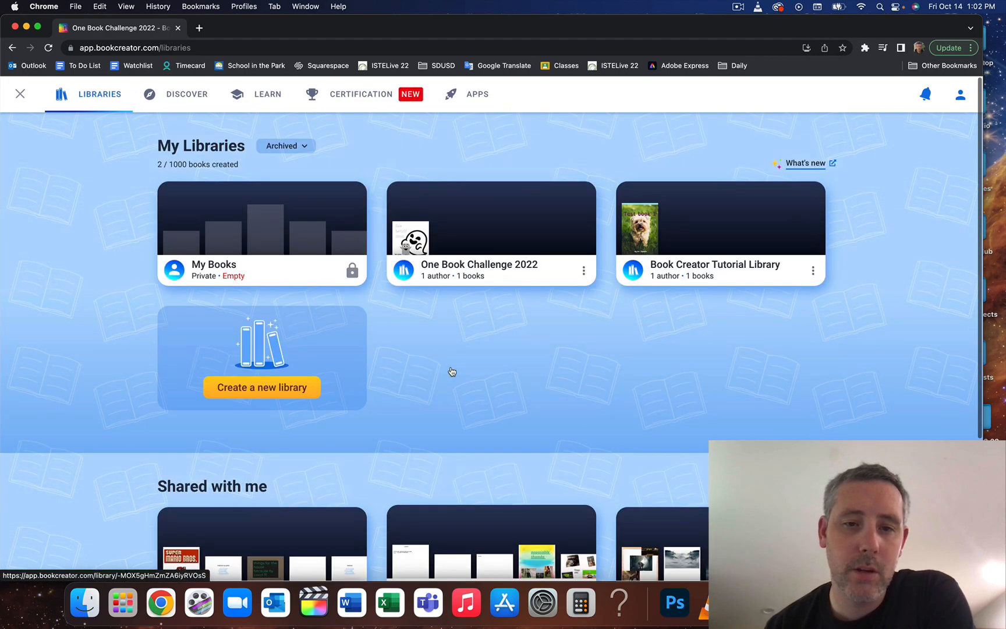
scroll(451, 370, "down", 6)
left_click(293, 515)
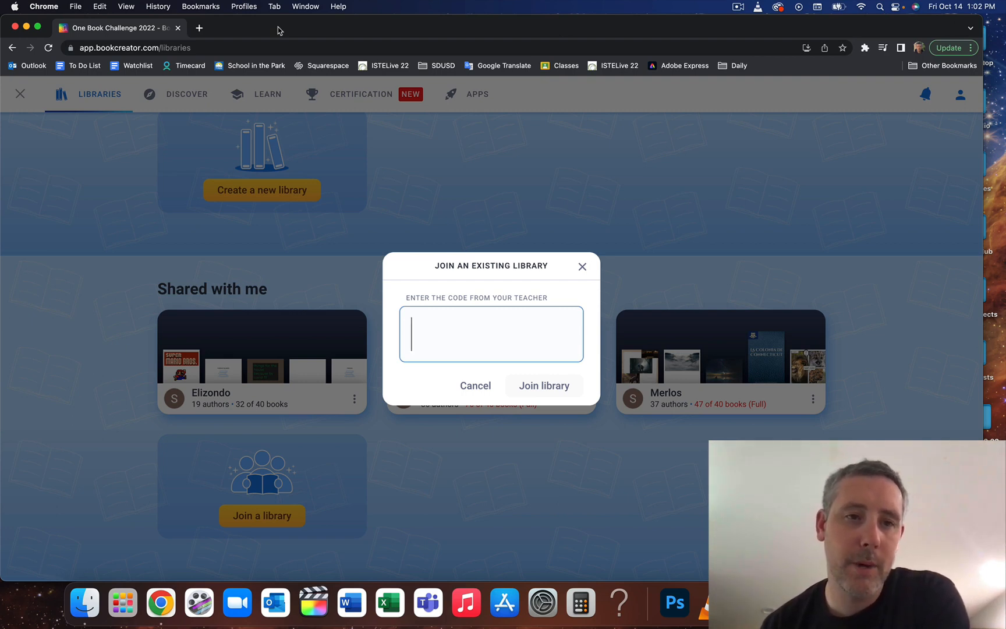
left_click(478, 385)
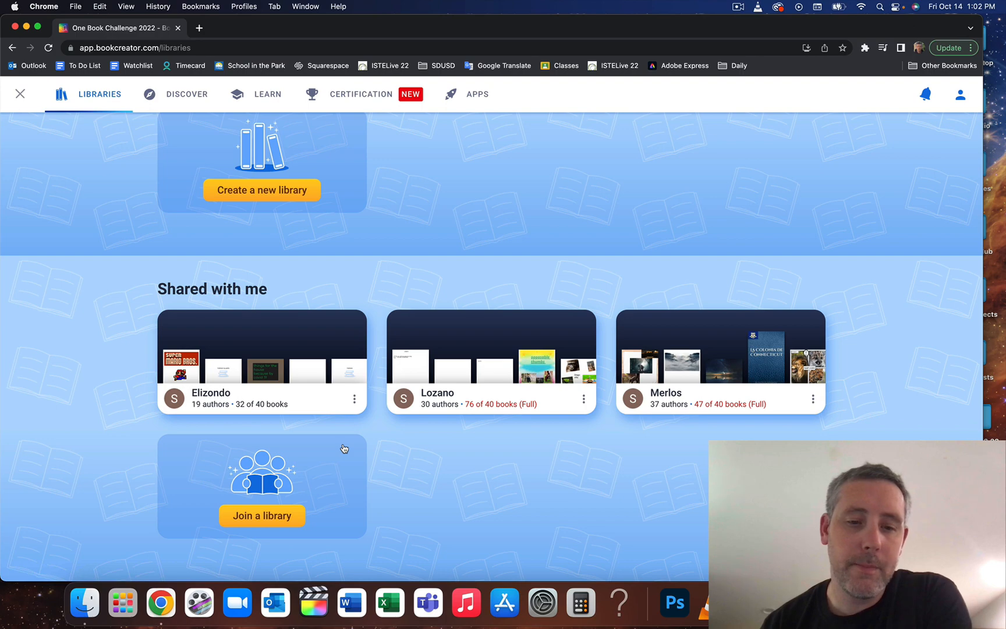
Create a blank Landscape 4:3 Comic book in the One Book Challenge 2022 library.
scroll(434, 328, "up", 5)
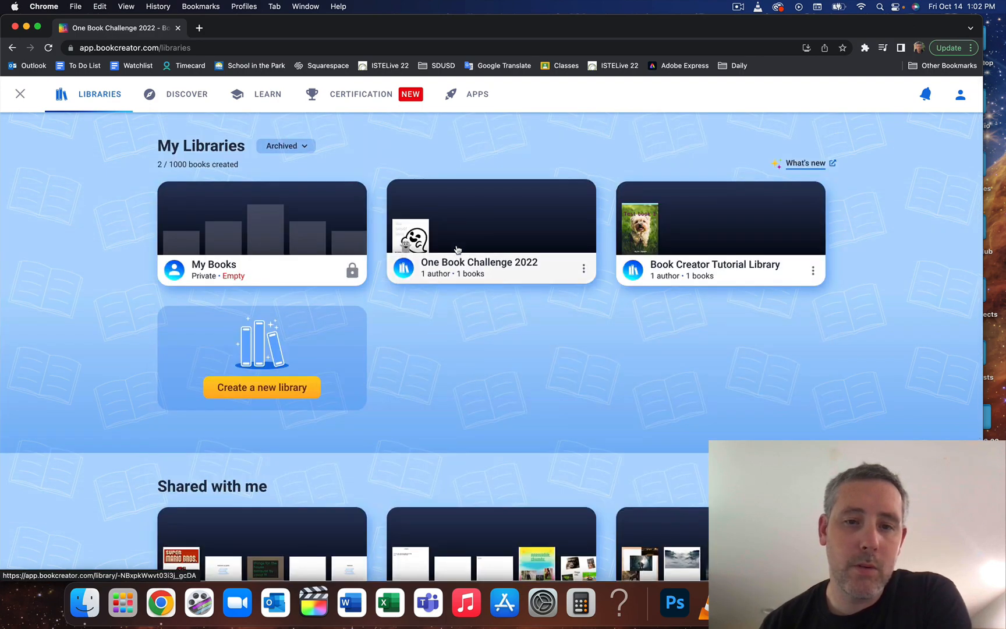
left_click(530, 229)
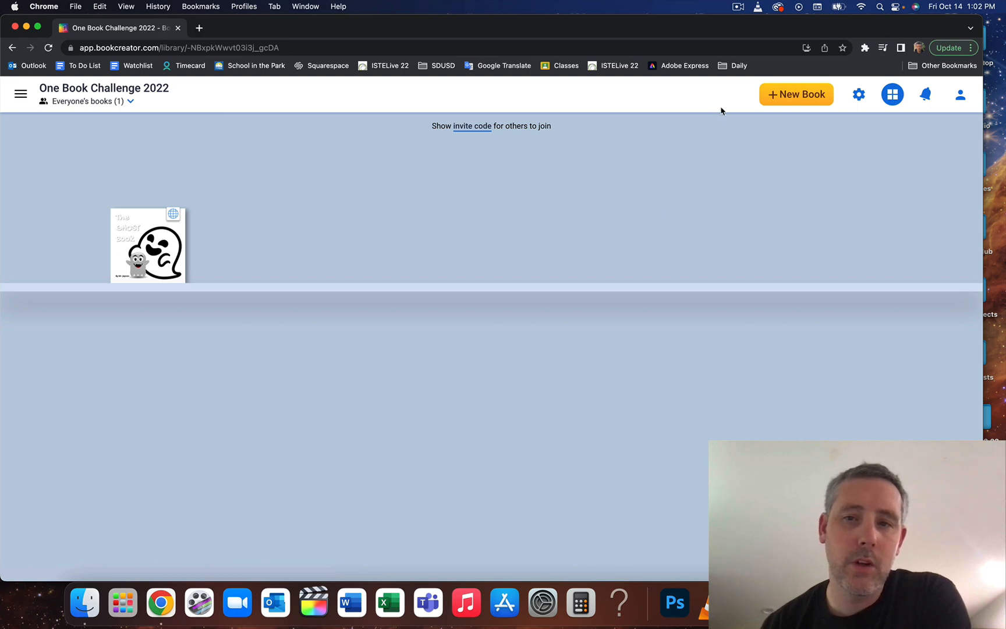
left_click(802, 100)
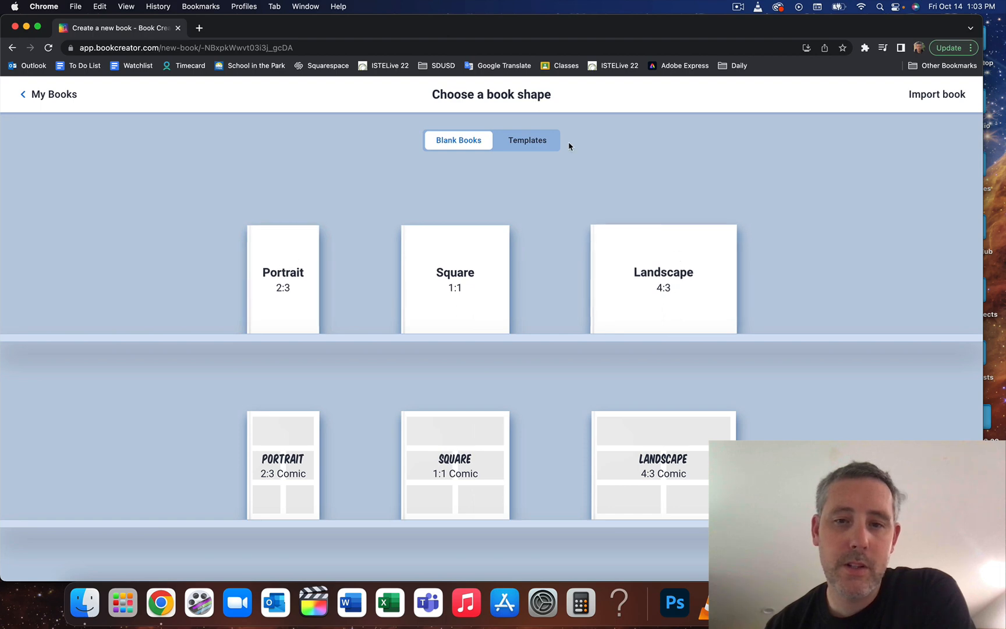
left_click(539, 144)
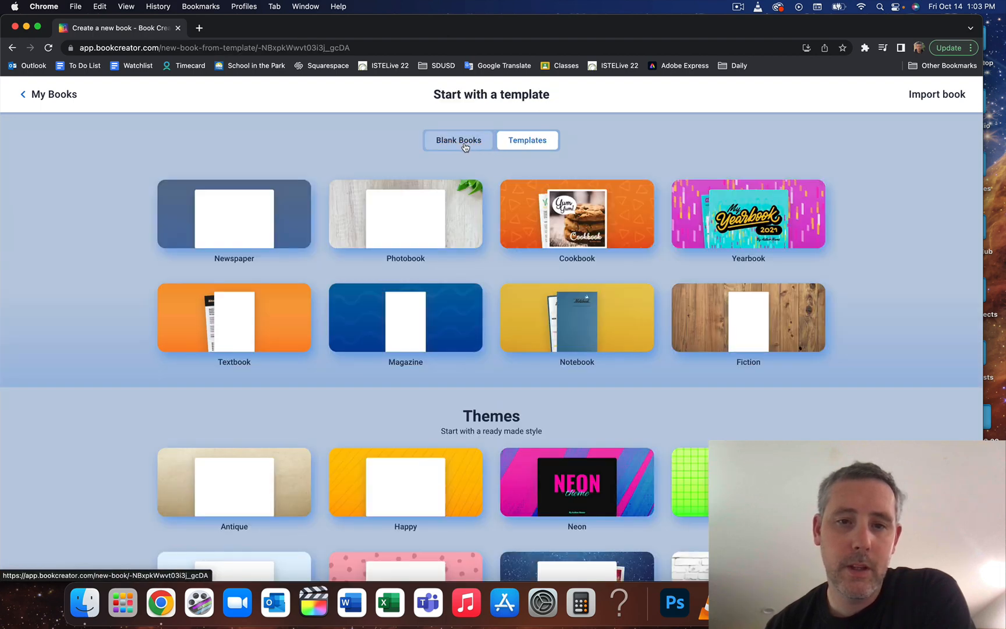
left_click(463, 140)
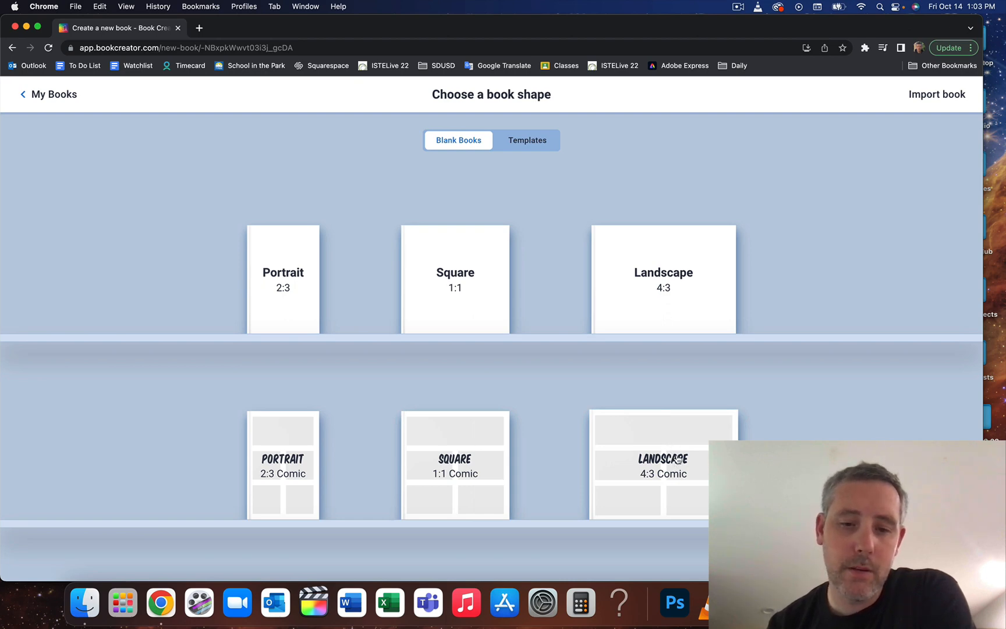
left_click(678, 459)
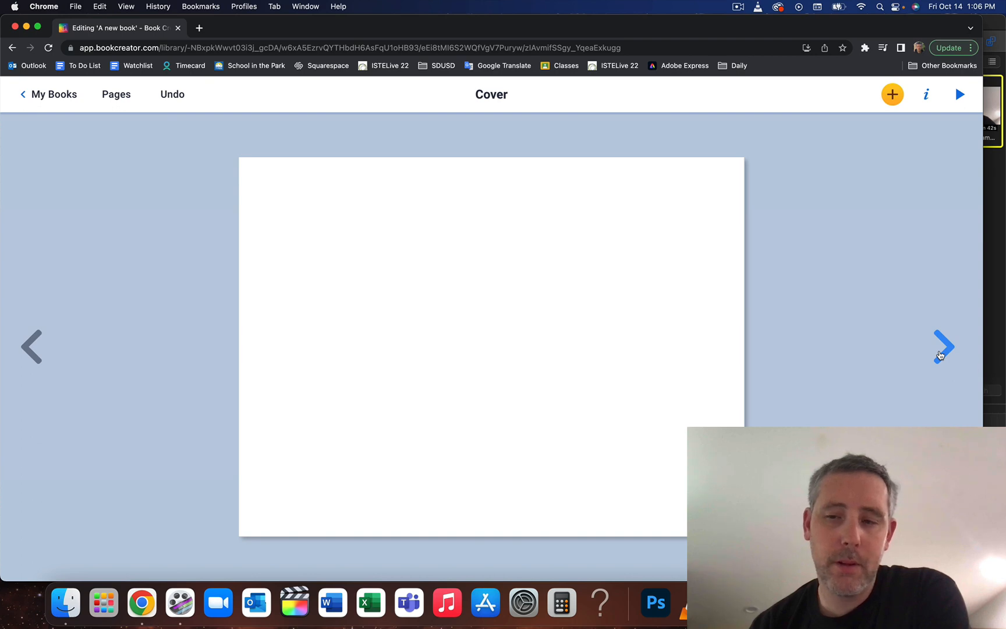
Page through the blank book to its last page and add a fourth page.
left_click(942, 348)
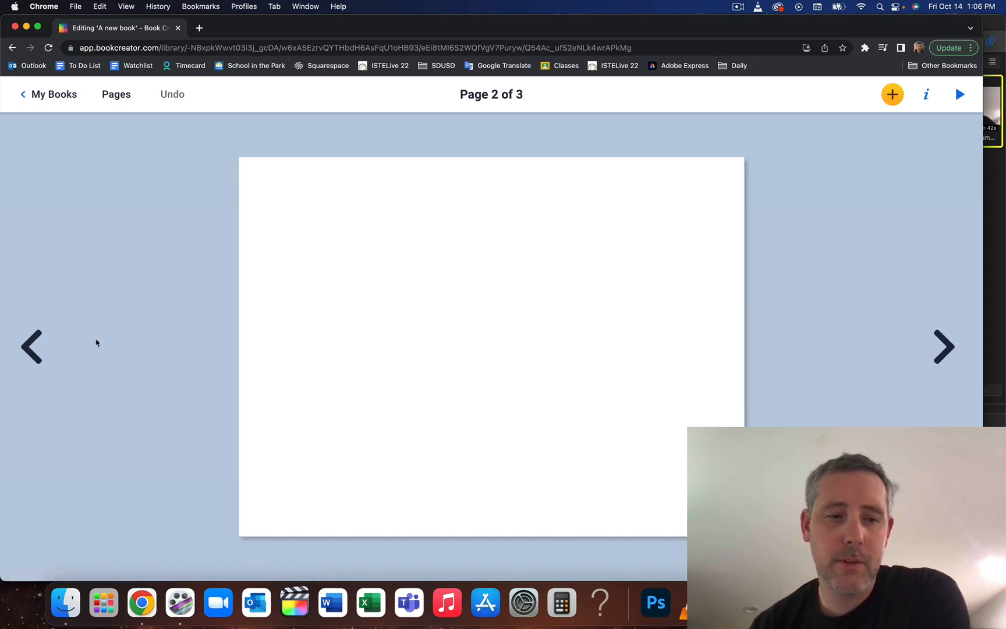
left_click(33, 349)
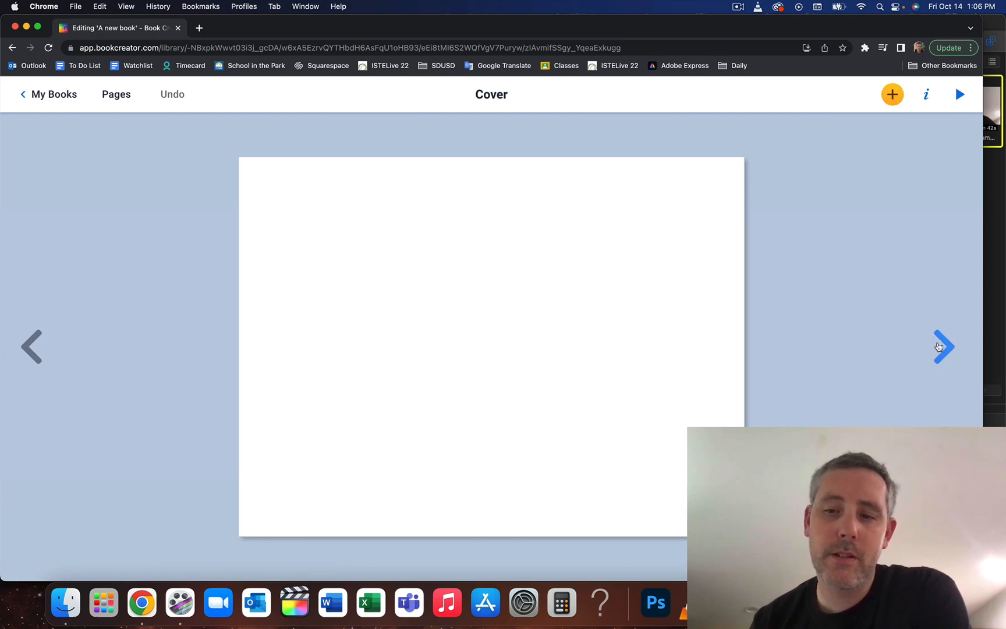
left_click(940, 348)
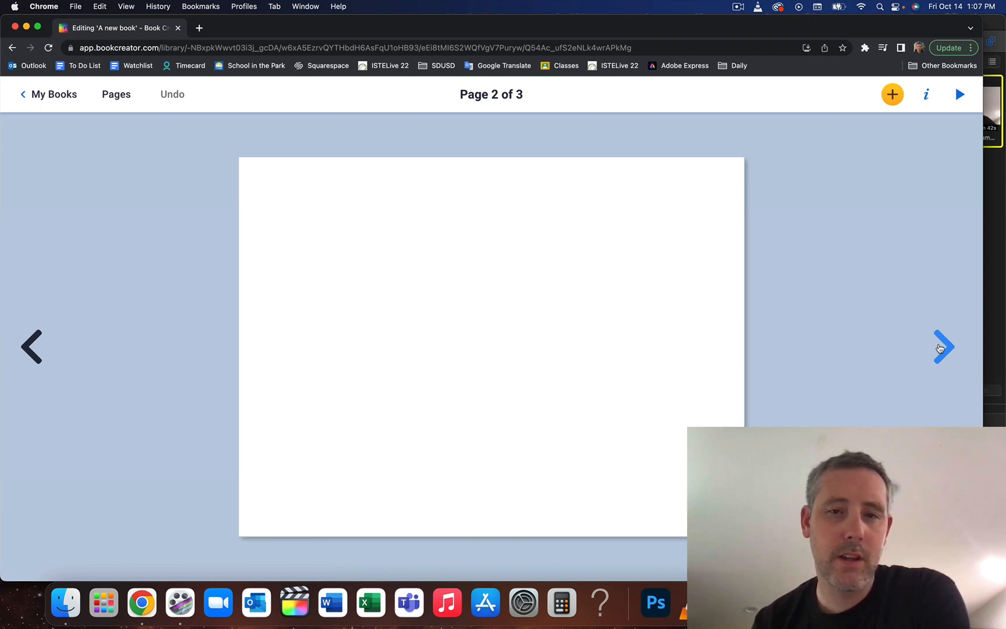
left_click(942, 347)
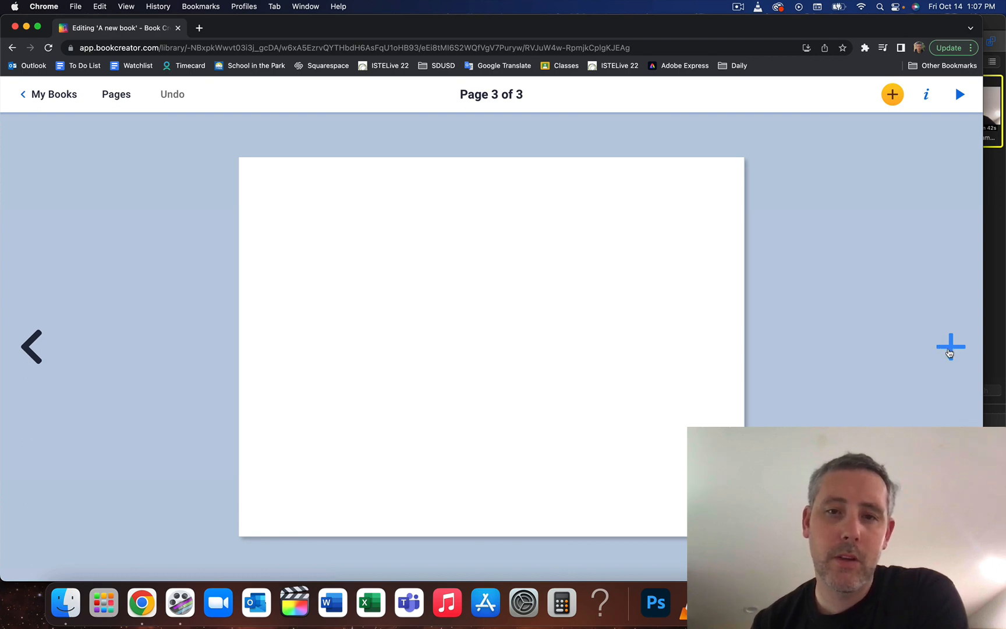
left_click(949, 352)
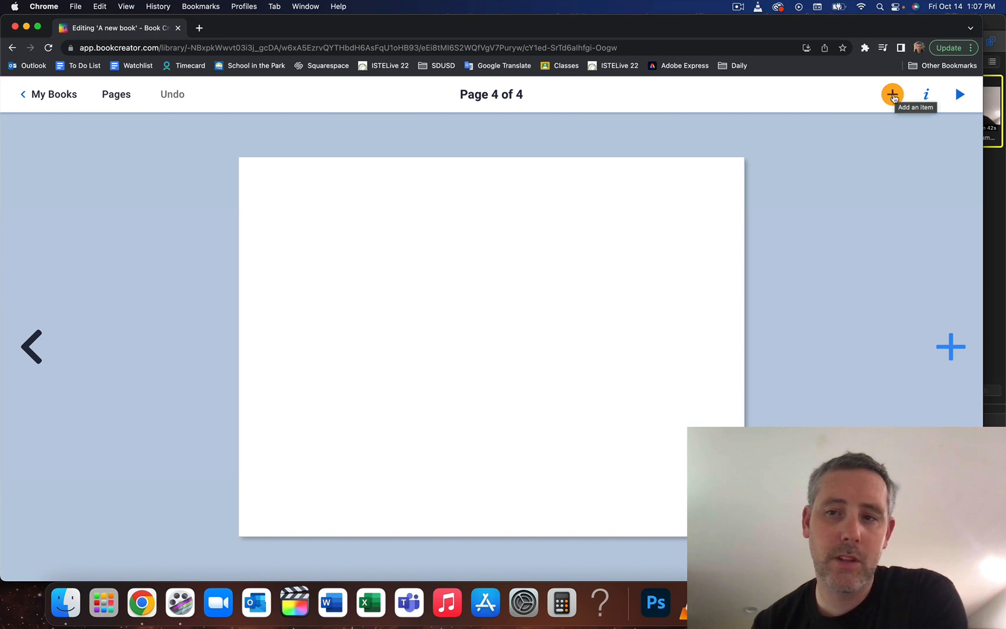
Add the Panel 16 comic layout, one tall panel beside four smaller ones, to page 4.
left_click(894, 95)
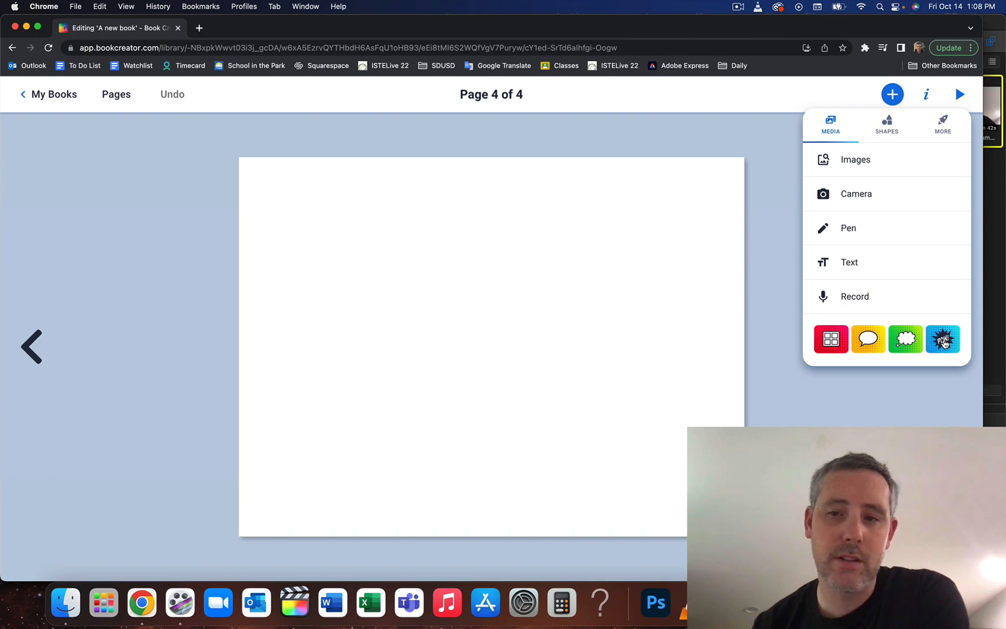
left_click(835, 344)
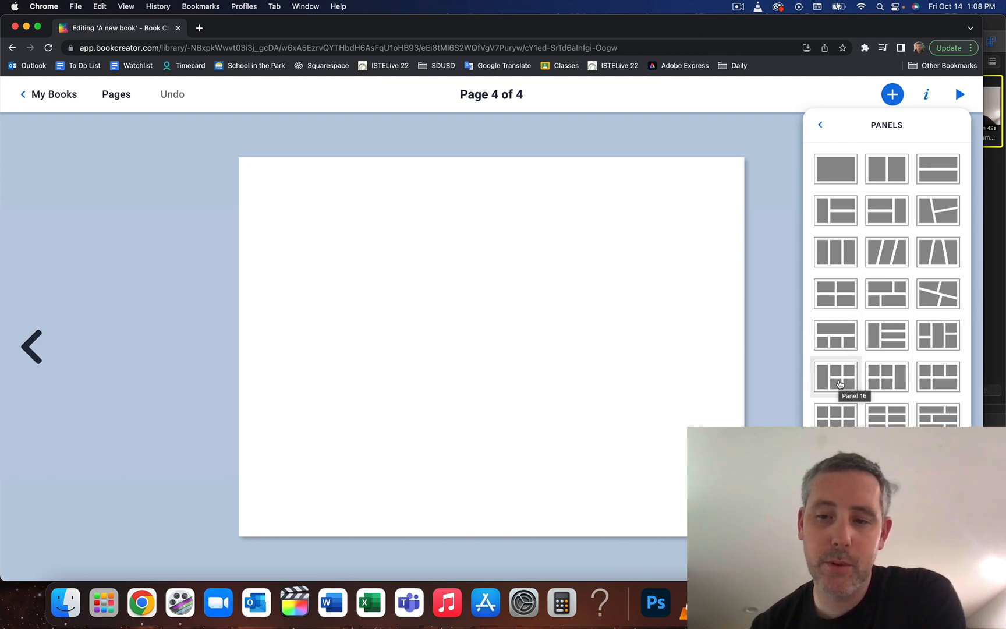
left_click(840, 380)
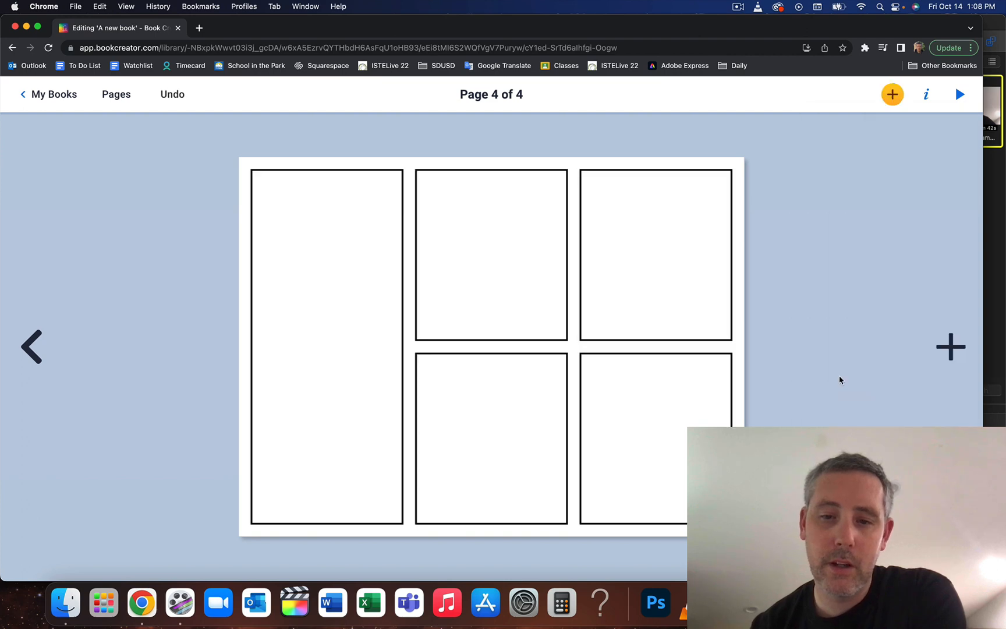
Unlock the upper-right comic panel on page 4.
left_click(716, 296)
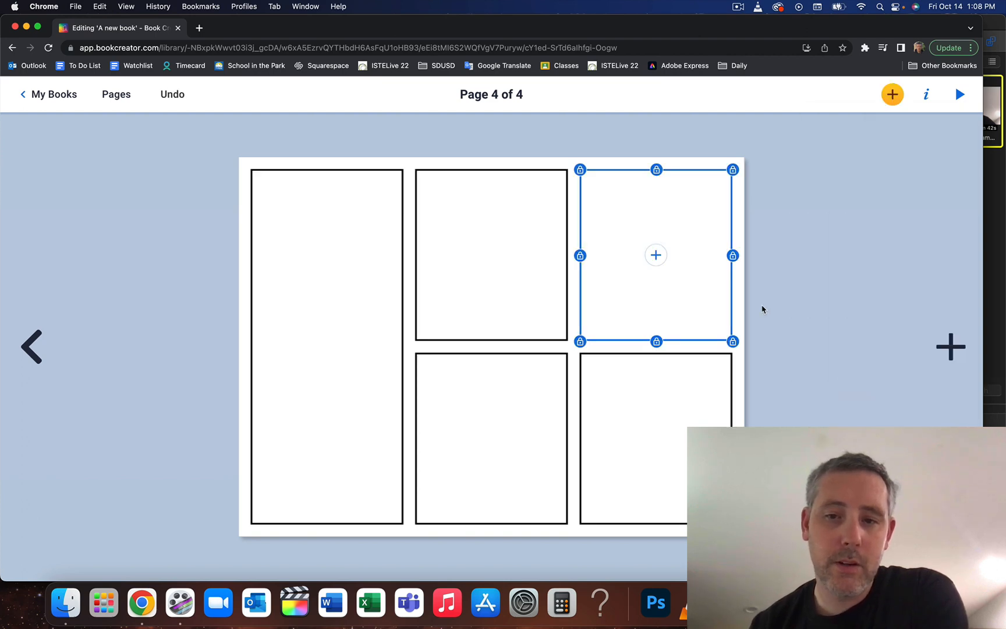
left_click(733, 256)
left_click(728, 255)
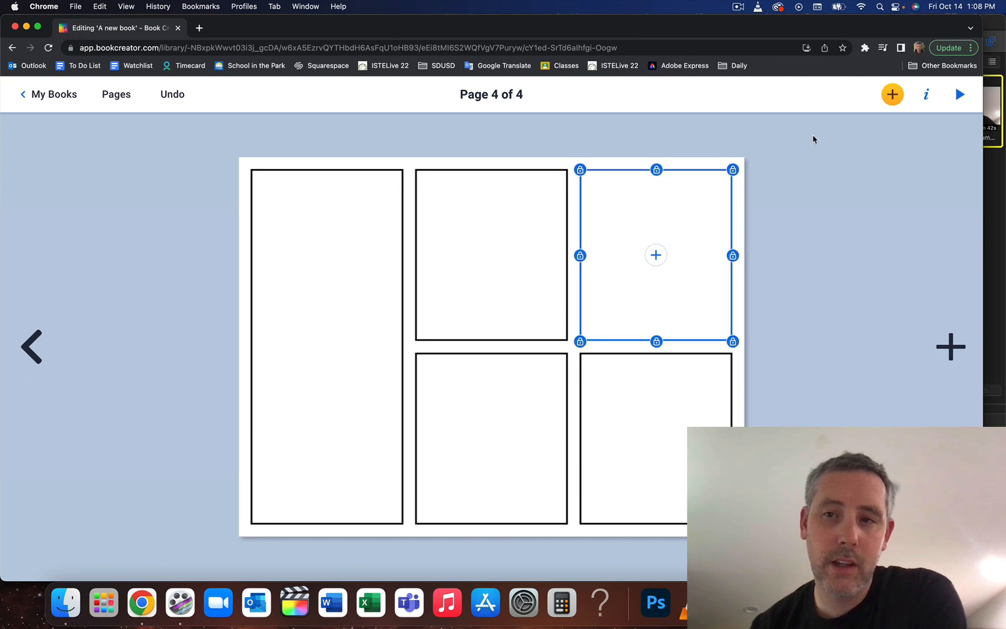
left_click(927, 96)
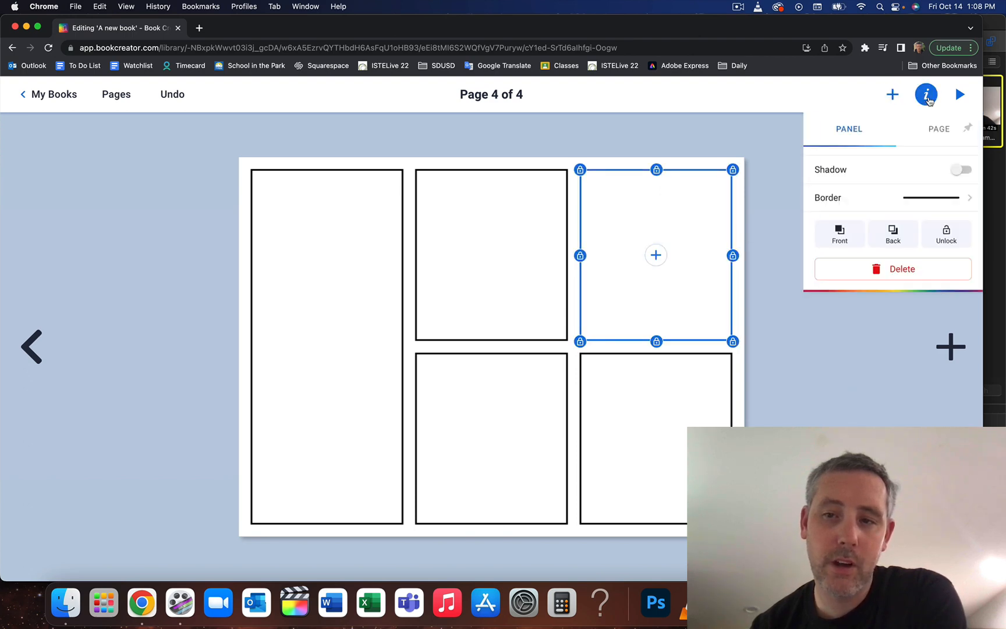
left_click(946, 237)
left_click(854, 315)
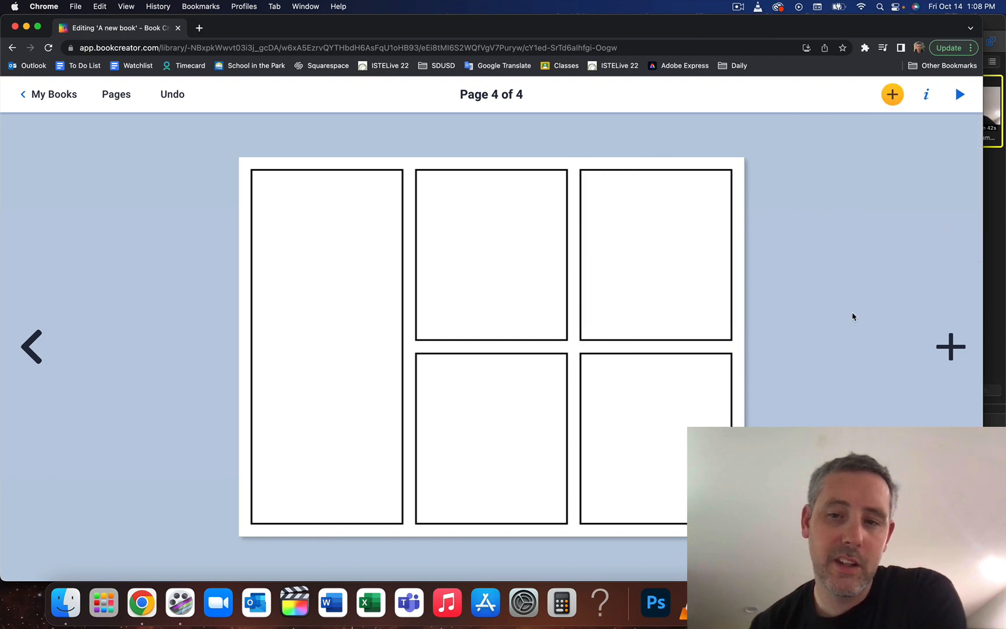
Delete the upper-right comic panel and undo the deletion.
left_click(698, 279)
key("BackSpace")
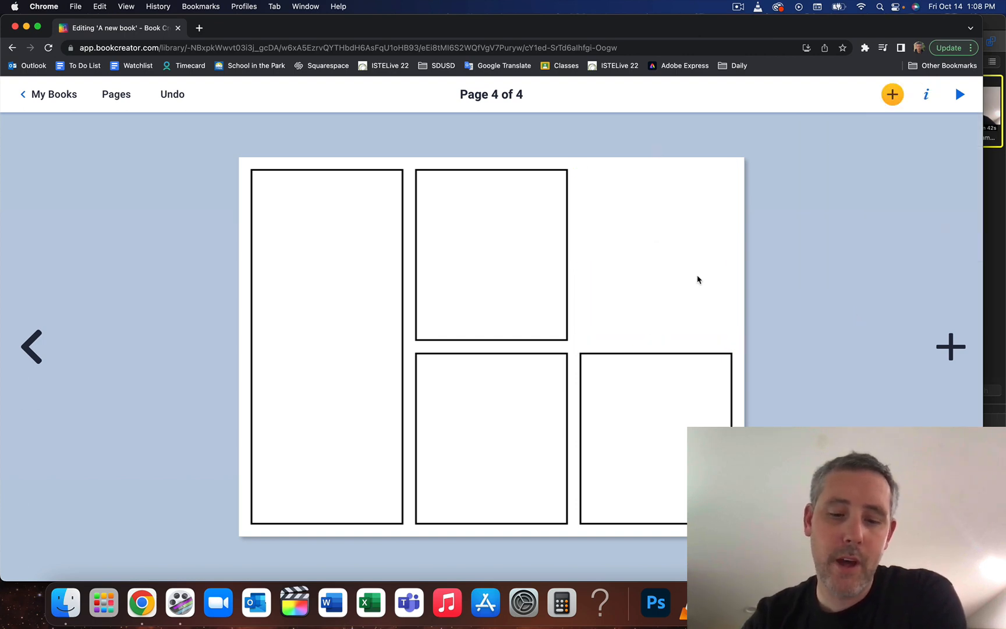
key("super+z")
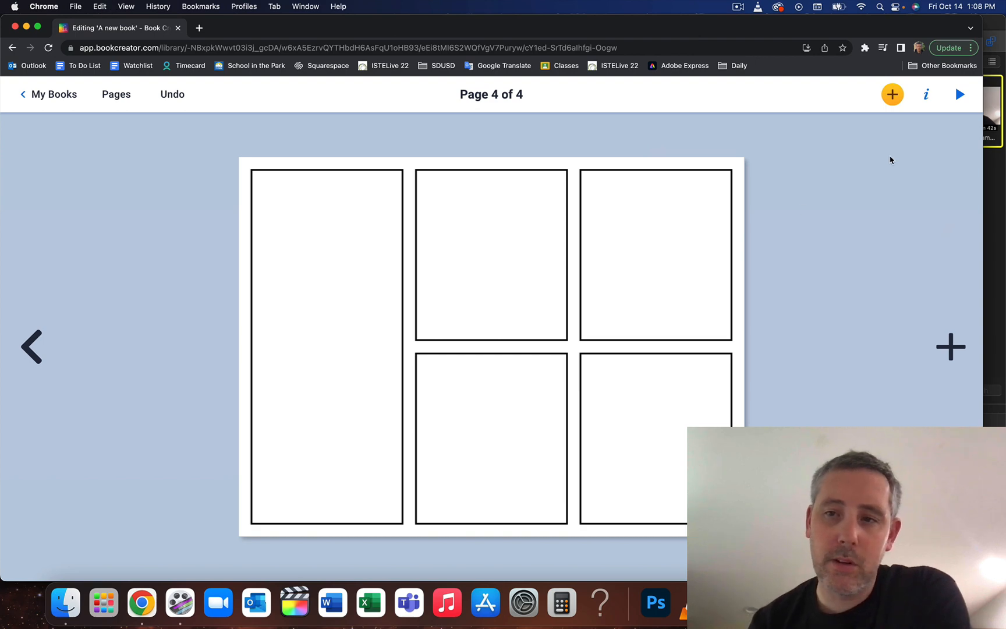
Compare the selection handles of the locked upper-middle panel with those of the unlocked upper-right panel.
left_click(563, 263)
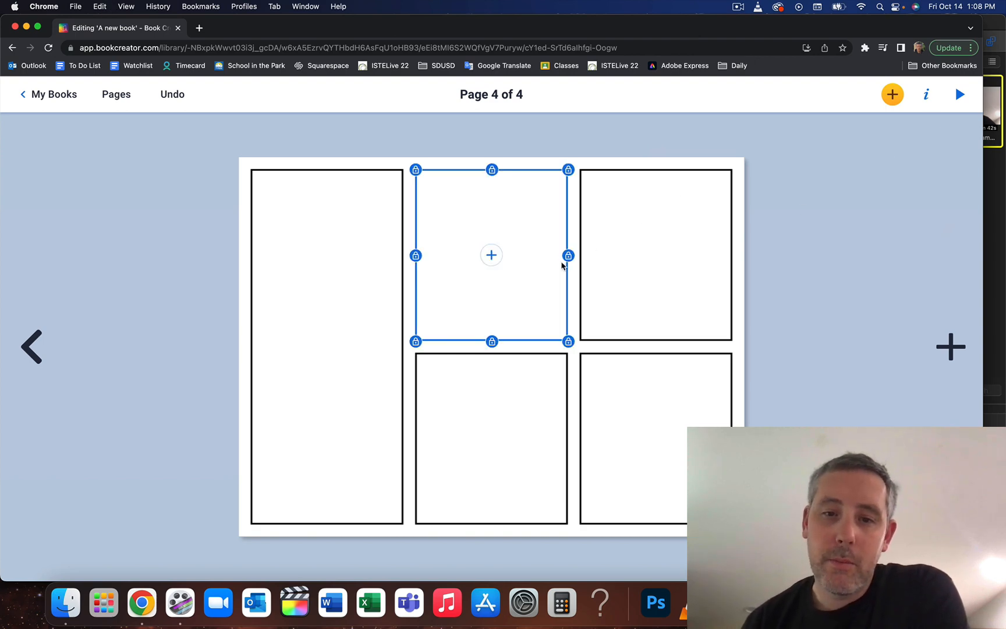
left_click(637, 243)
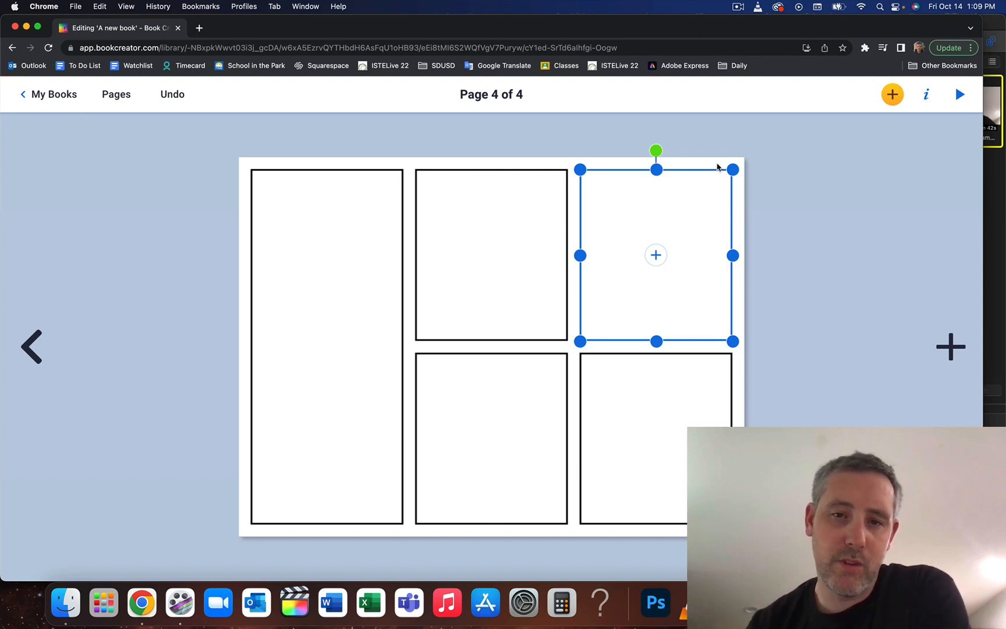
left_click(764, 171)
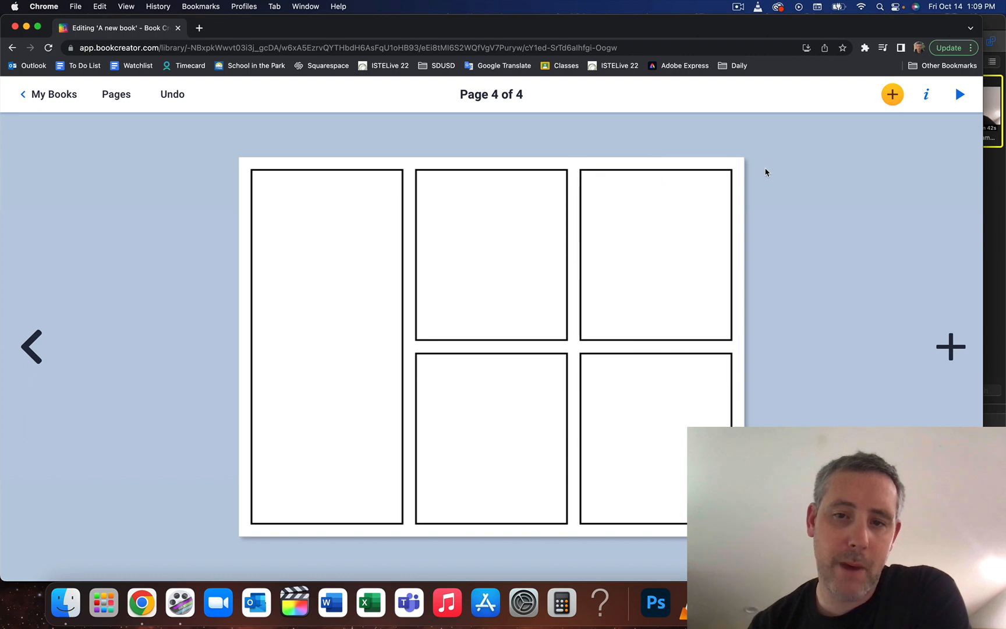
Lock the upper-right comic panel on page 4.
left_click(731, 185)
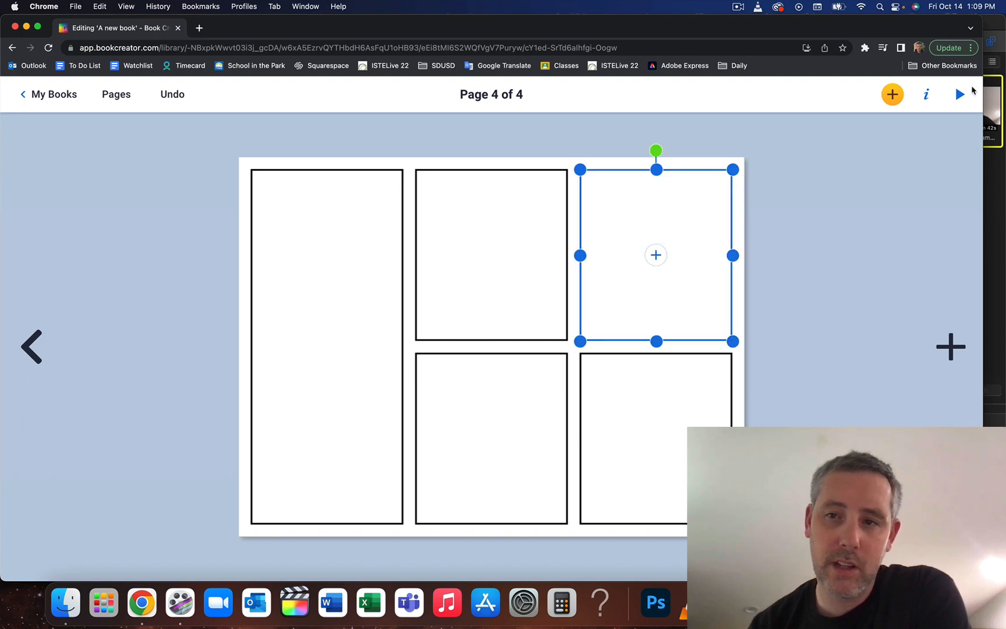
left_click(927, 96)
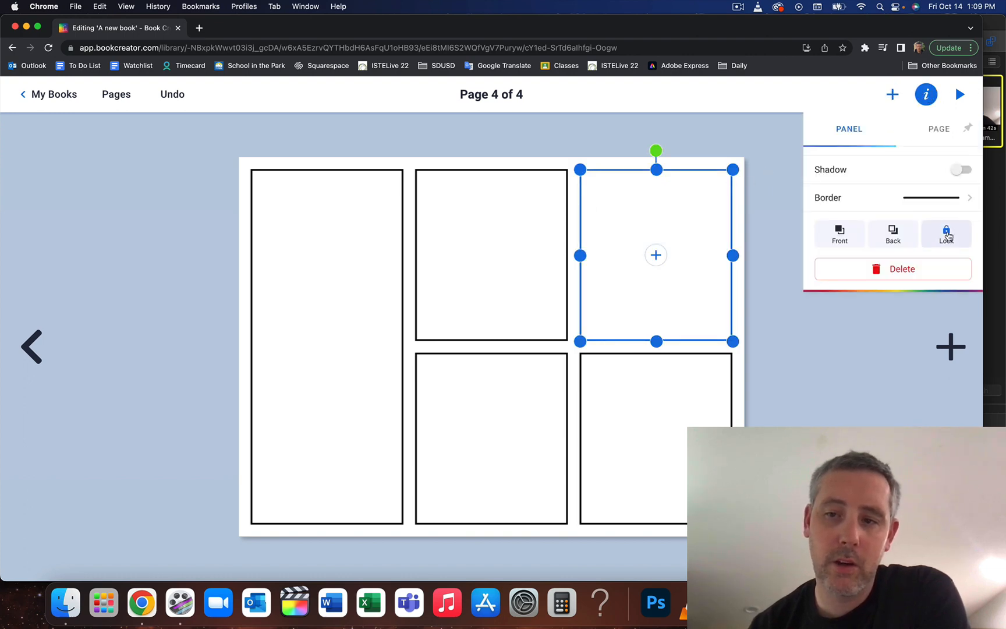
left_click(946, 234)
left_click(832, 353)
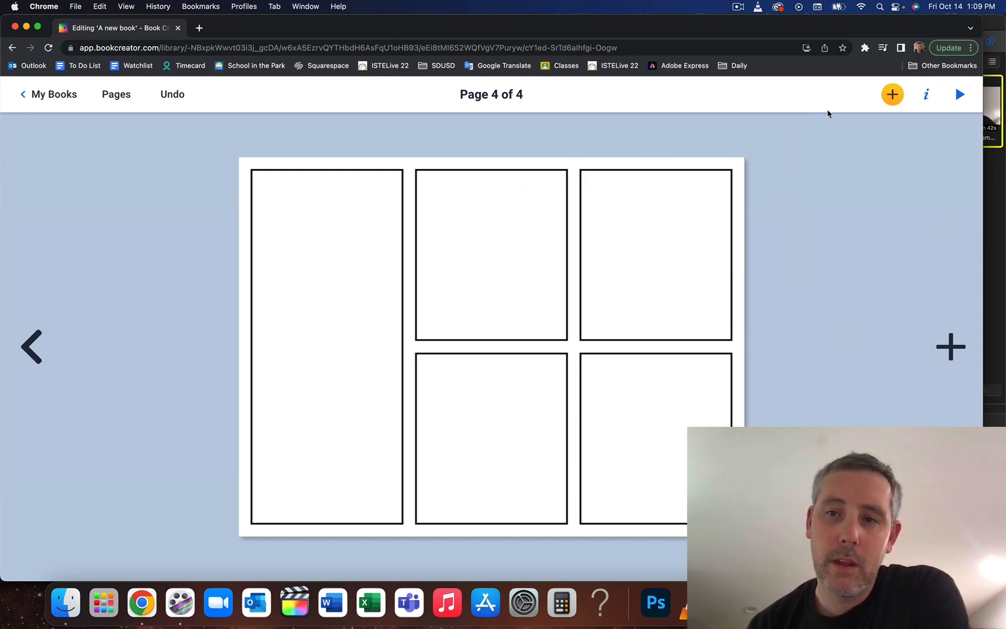
Open the image search for the tall comic panel on page 4 and search for "comic dog".
left_click(321, 284)
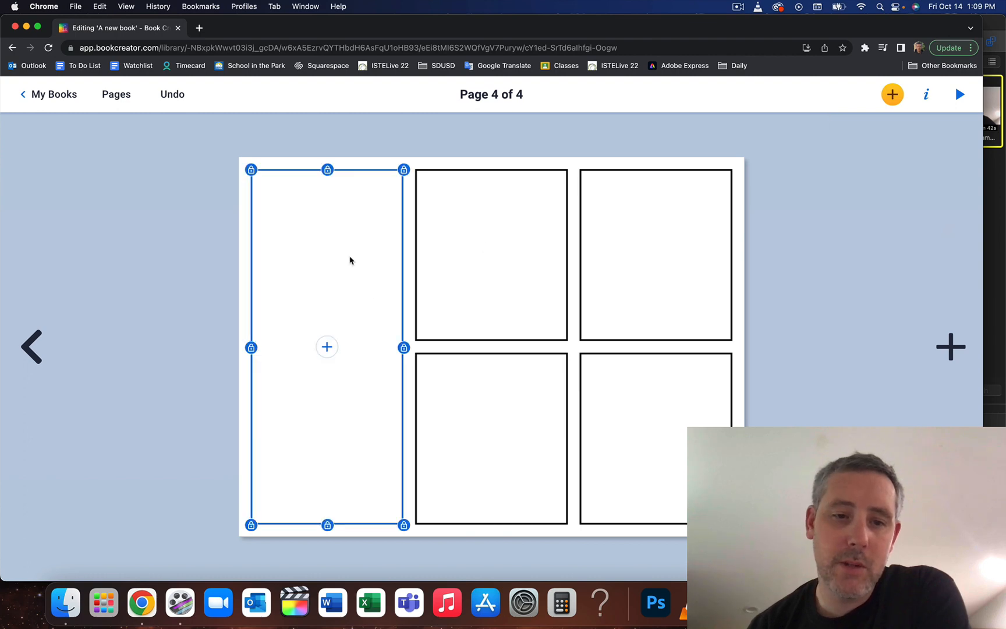
left_click(440, 298)
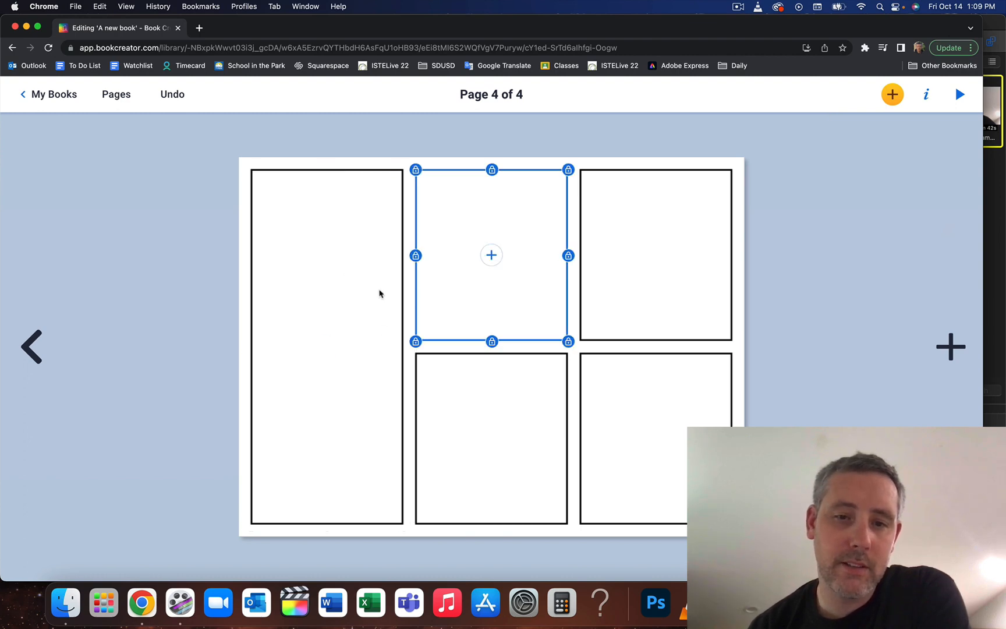
left_click(338, 333)
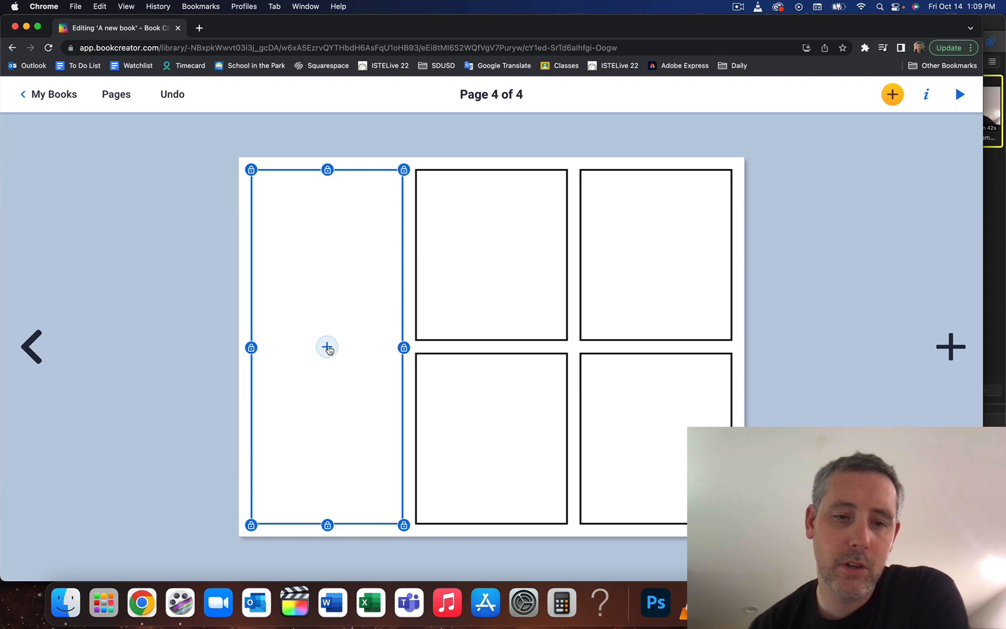
left_click(328, 347)
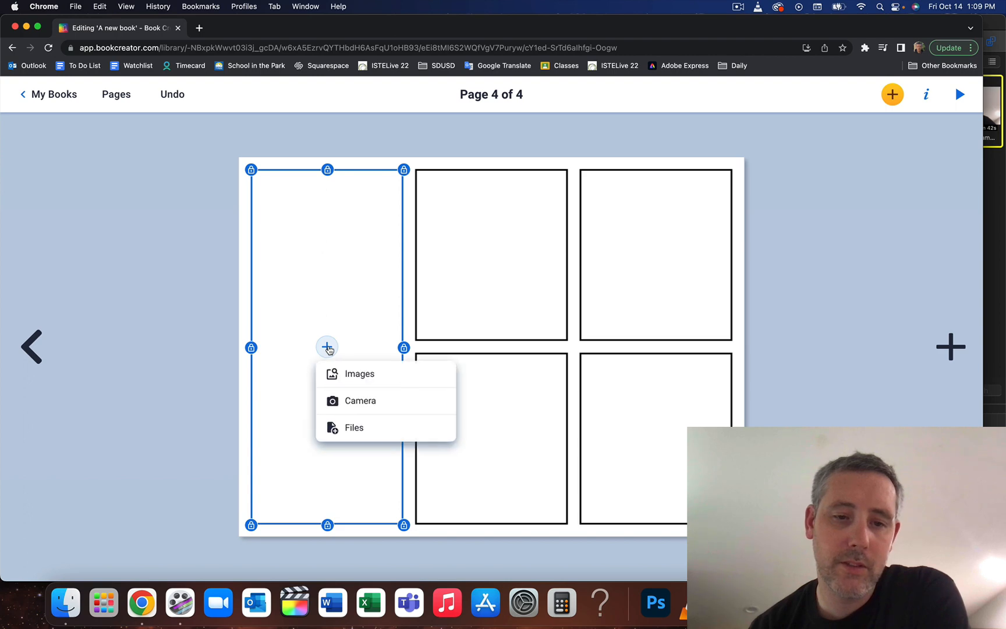
left_click(375, 380)
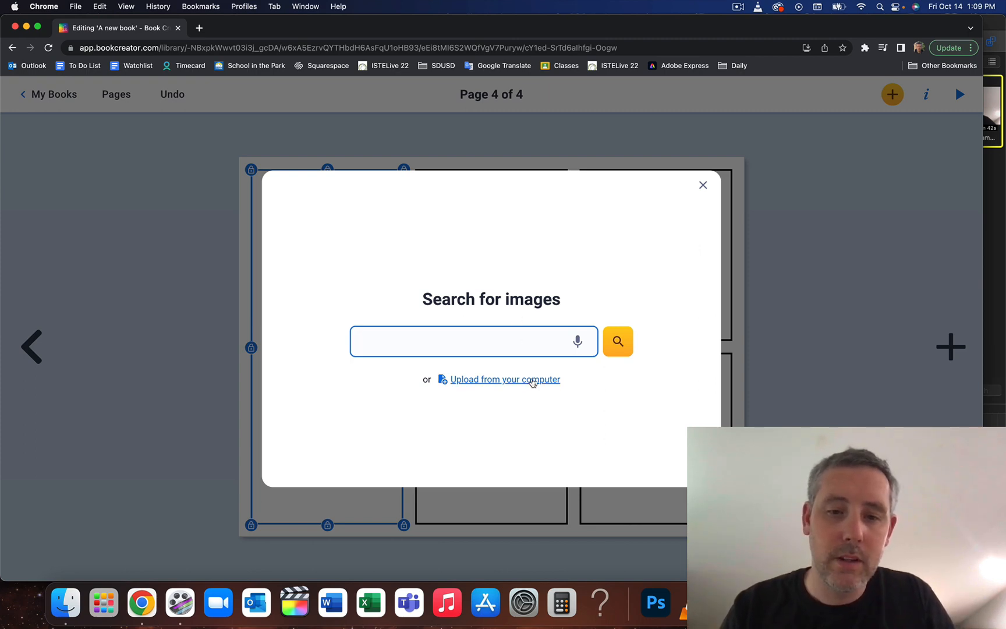
left_click(526, 341)
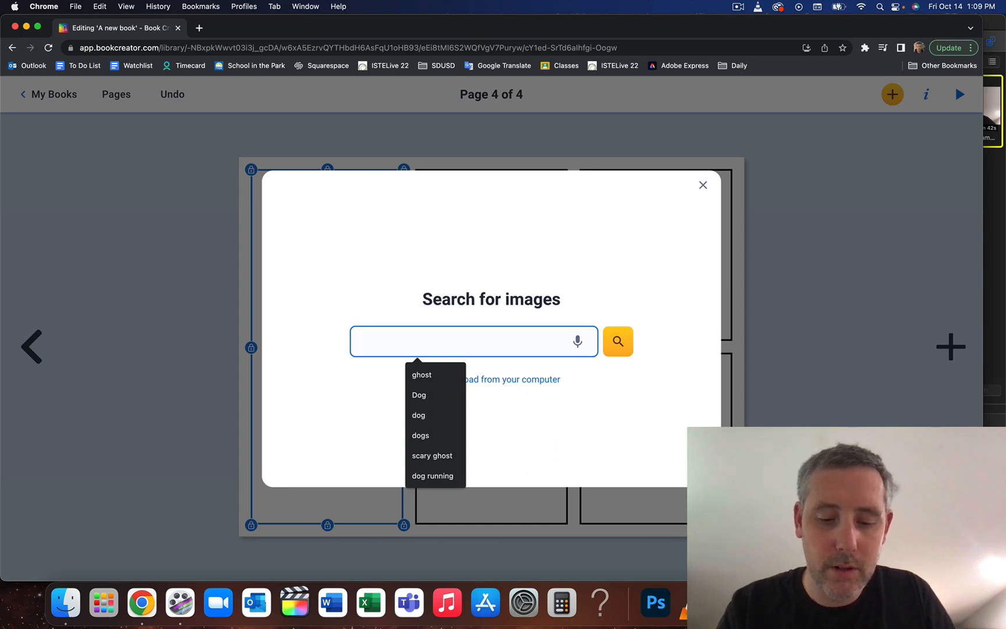
type("comic dog")
key("Return")
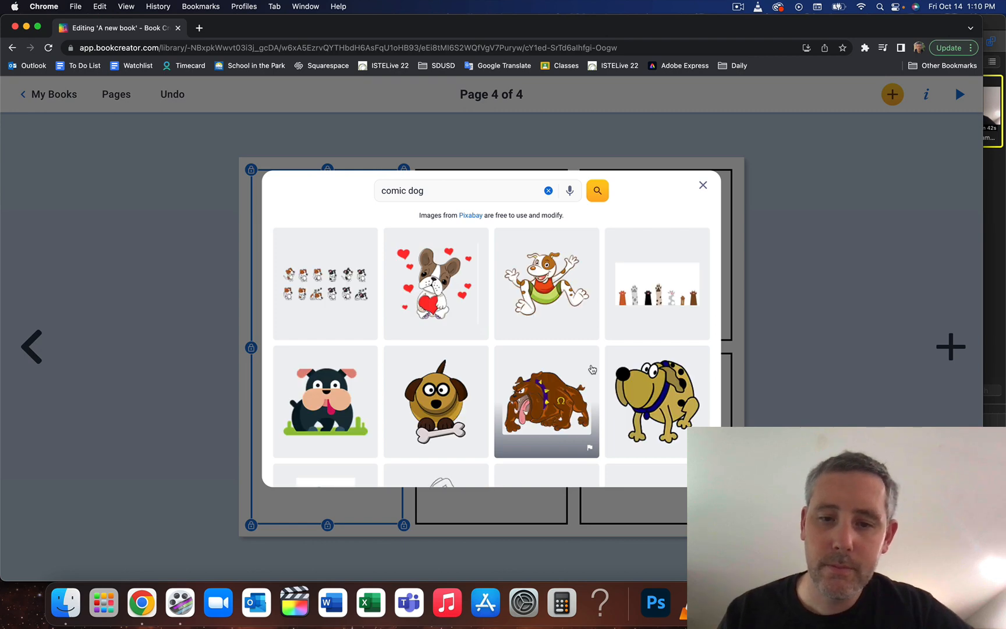
Add the picture of the brown cartoon dog with a bone to the tall panel.
scroll(559, 350, "down", 5)
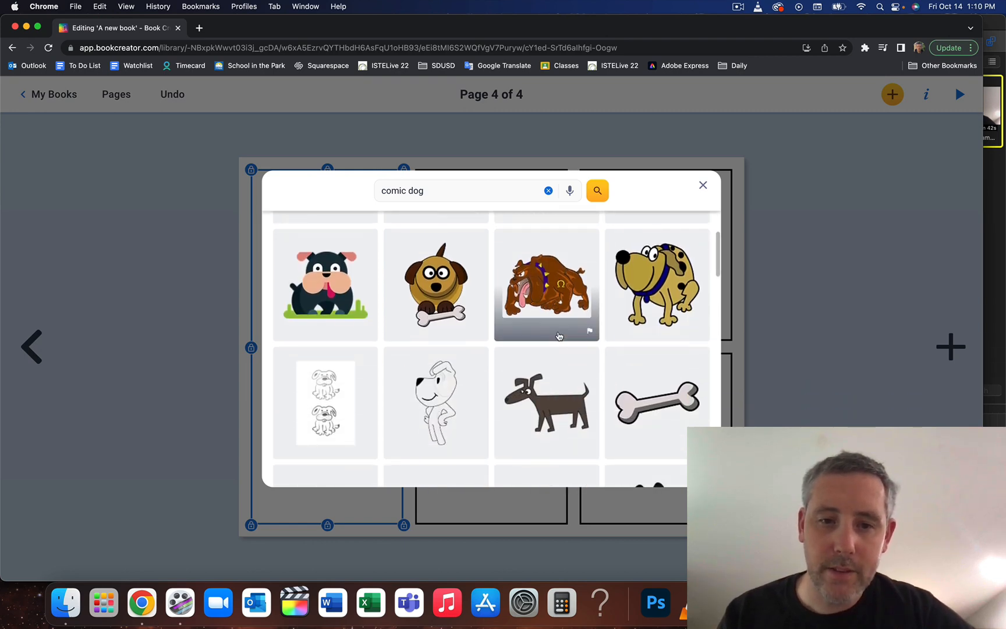
left_click(448, 290)
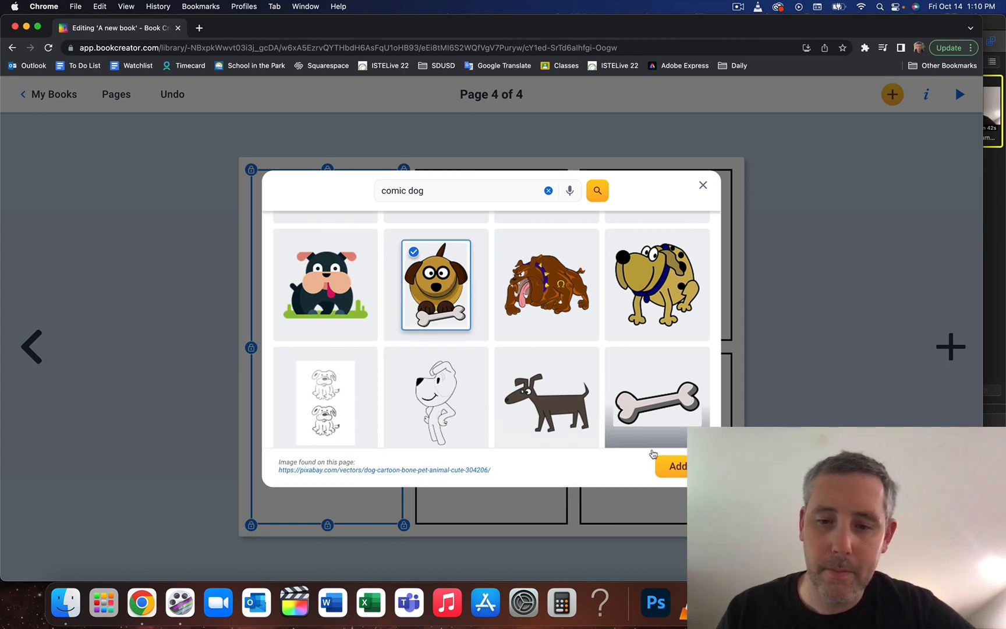
left_click(669, 466)
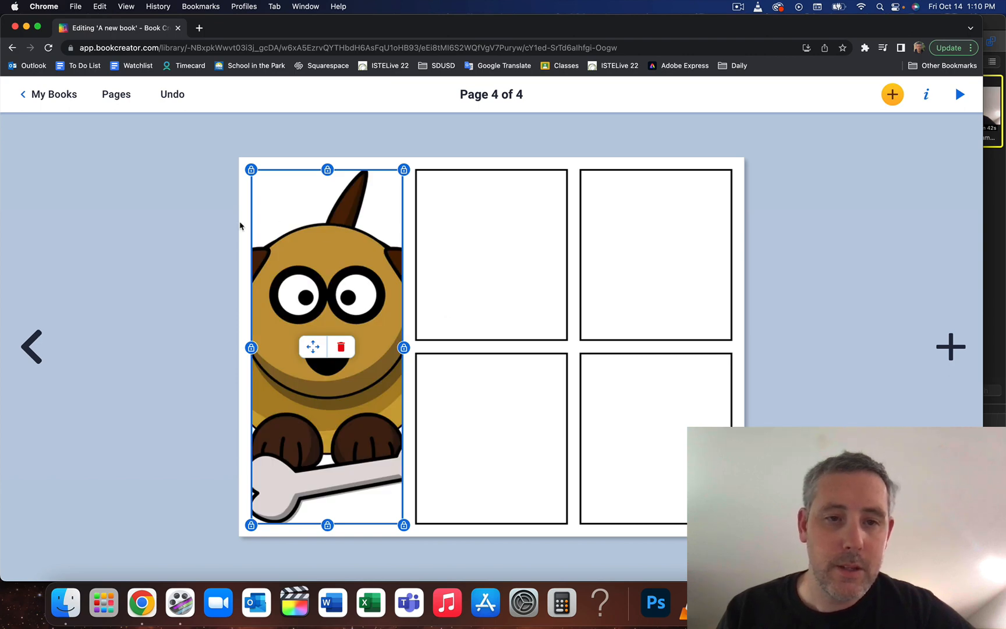
left_click(220, 250)
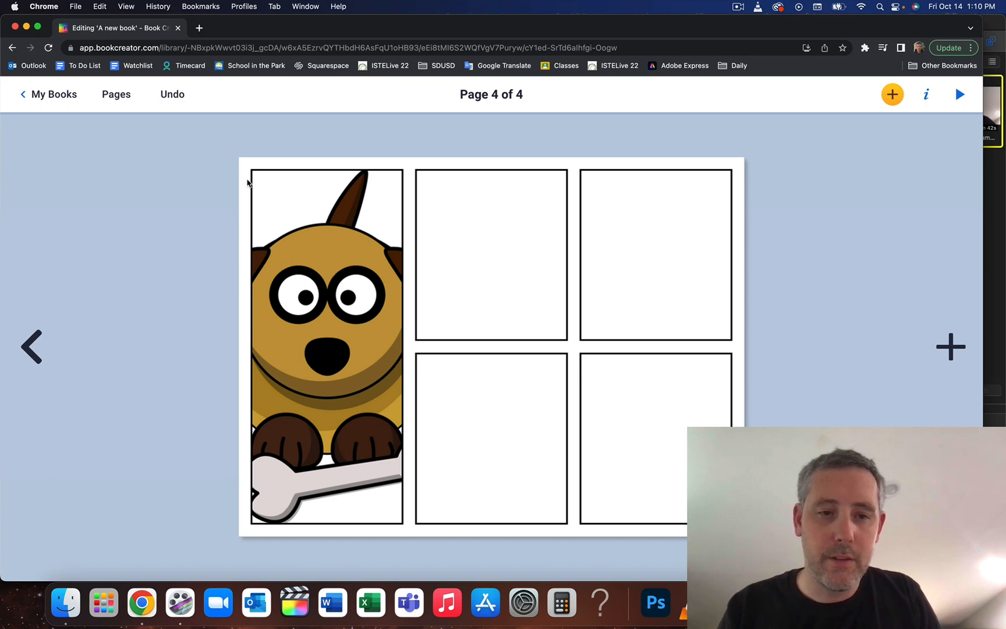
Scale the dog picture down inside the tall panel and position it in the panel's lower part, leaving empty space above it.
left_click(341, 289)
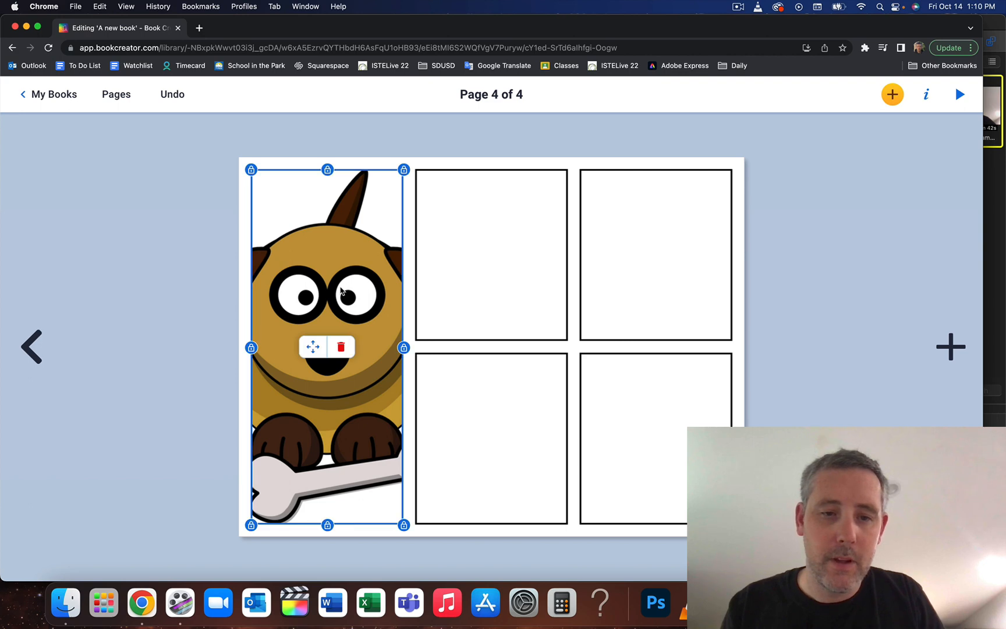
left_click(314, 348)
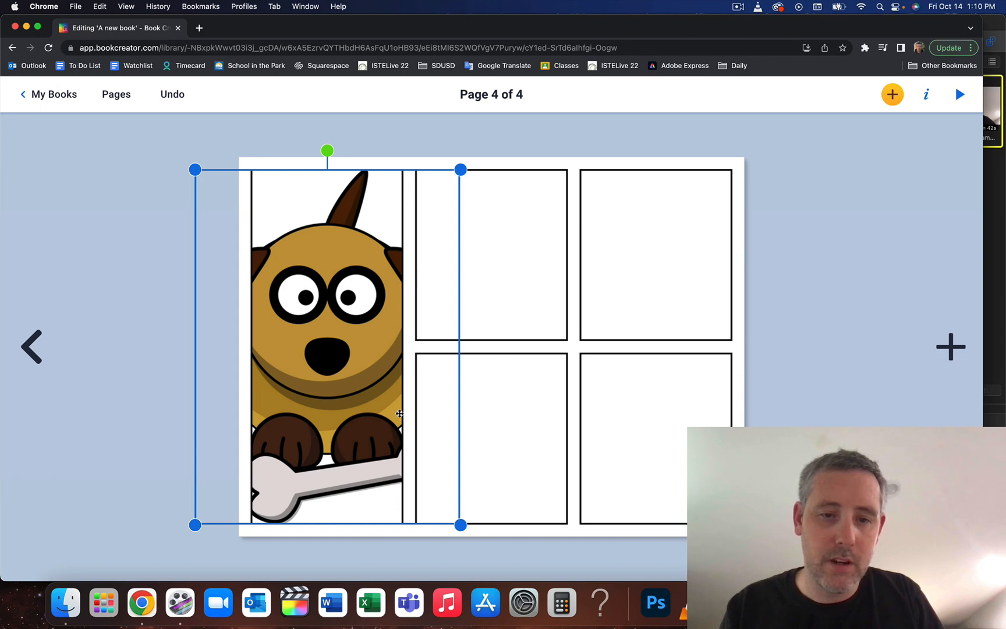
mouse_move(337, 393)
left_mouse_down()
mouse_move(390, 393)
mouse_move(336, 394)
left_mouse_up()
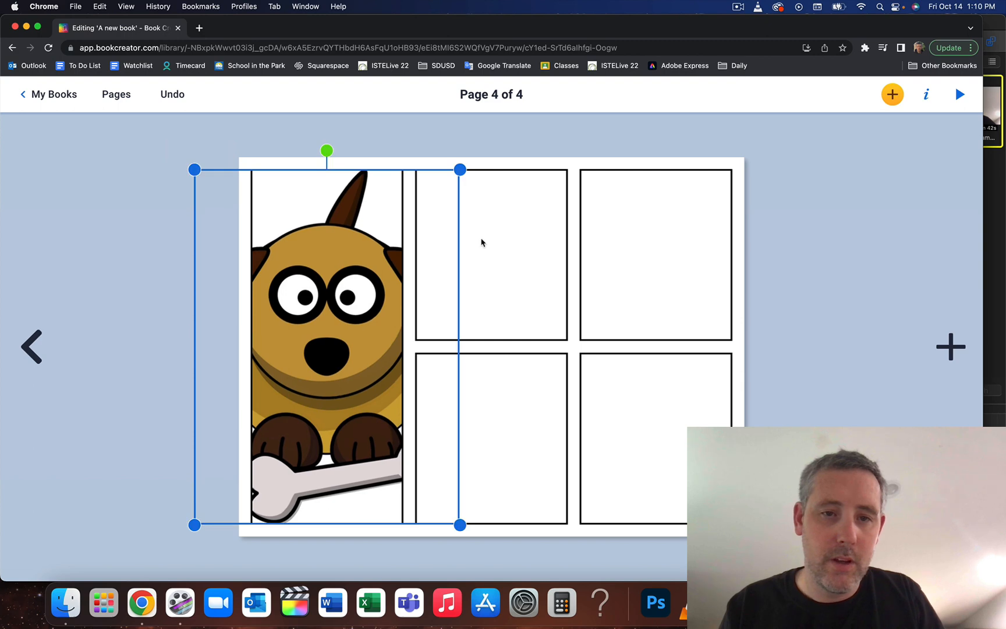
left_click_drag(460, 170, 393, 223)
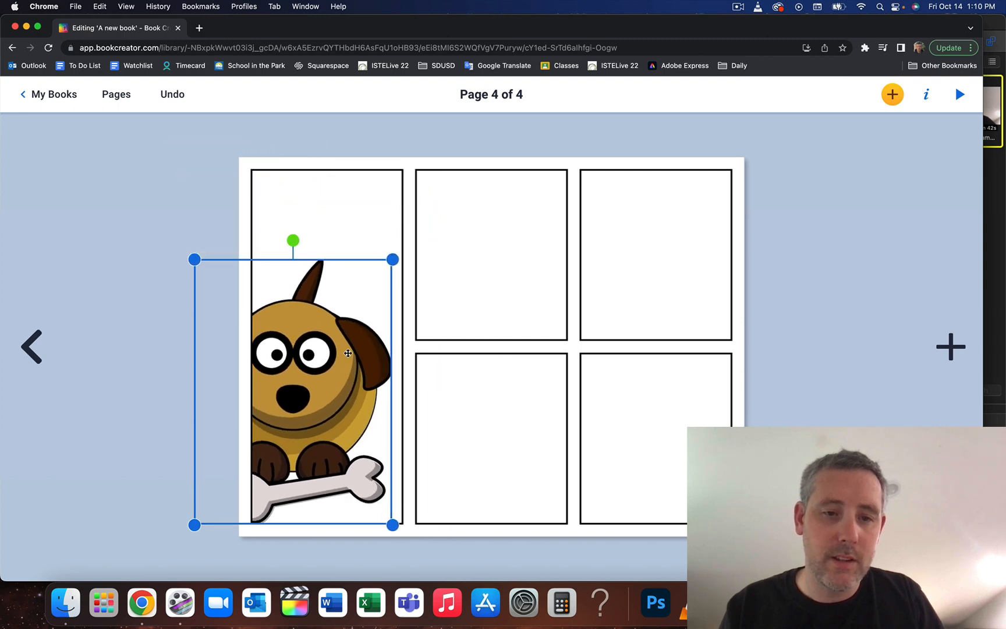
left_click_drag(349, 351, 381, 356)
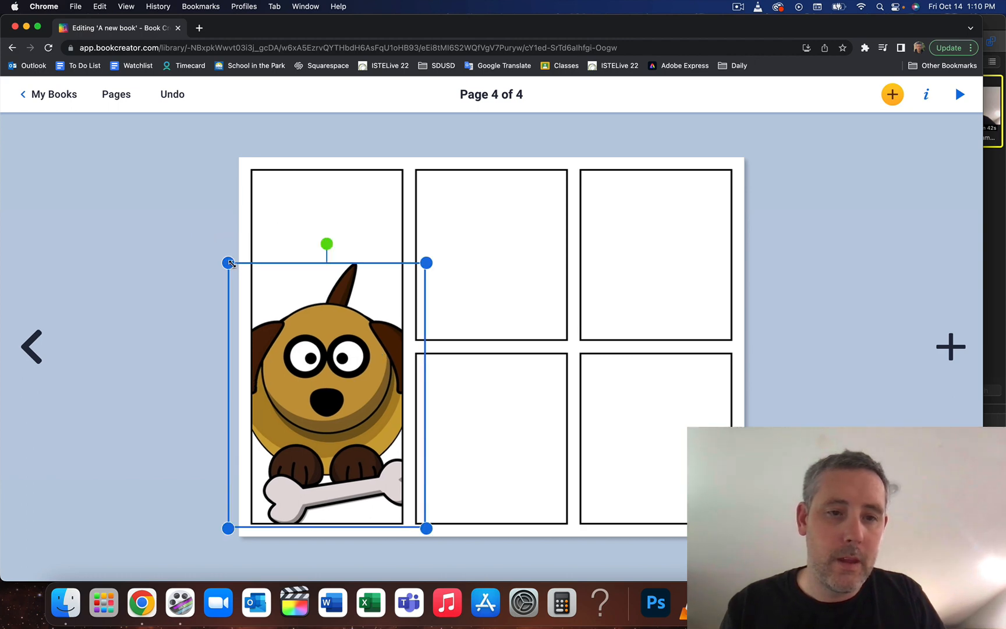
mouse_move(342, 323)
left_mouse_down()
mouse_move(342, 263)
mouse_move(341, 330)
left_mouse_up()
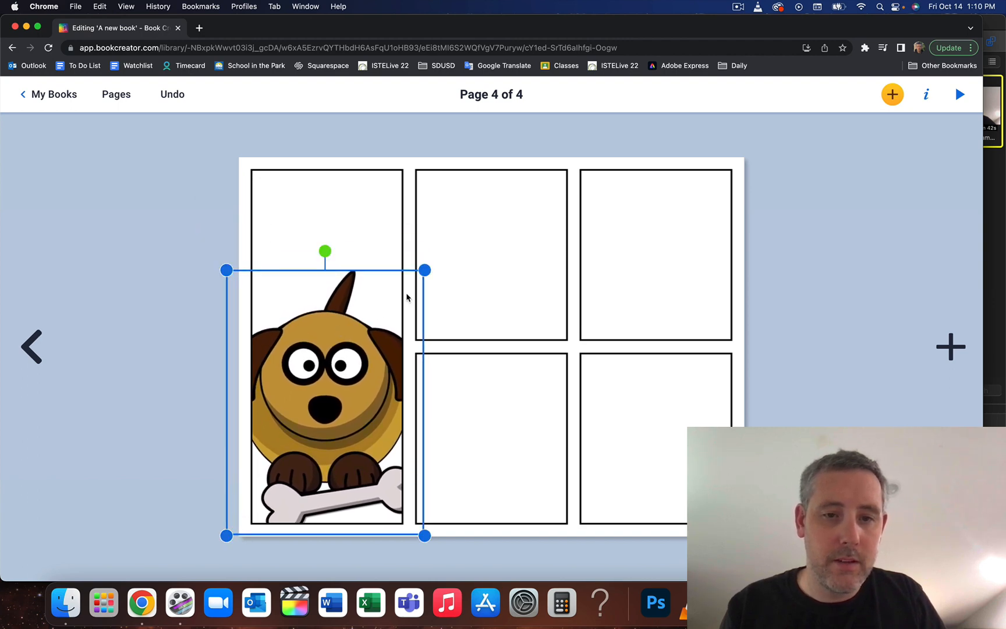
left_click_drag(422, 272, 423, 272)
left_click_drag(415, 277, 415, 278)
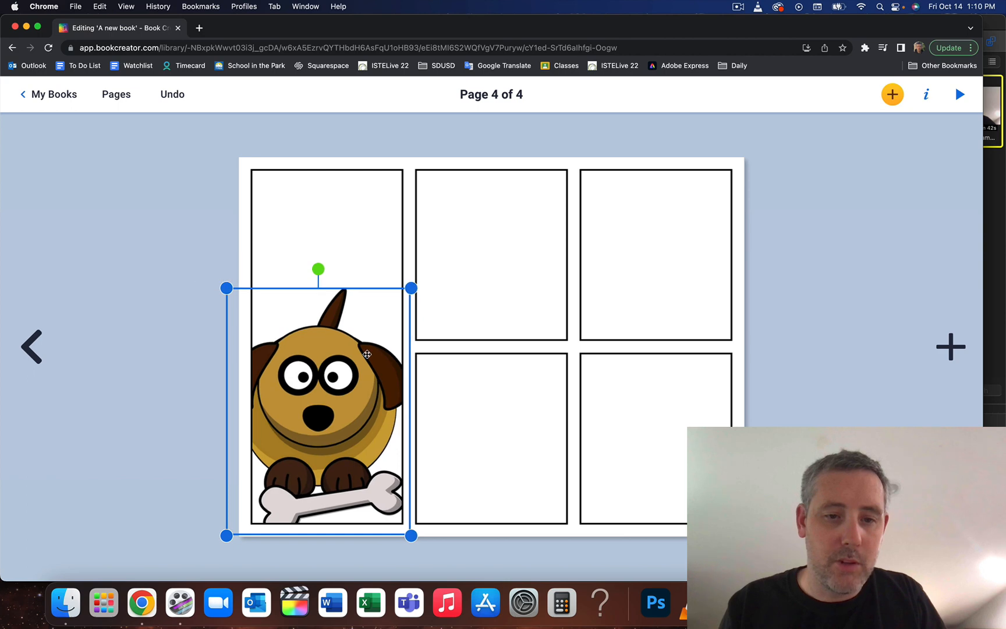
left_click_drag(367, 354, 374, 355)
left_click(214, 236)
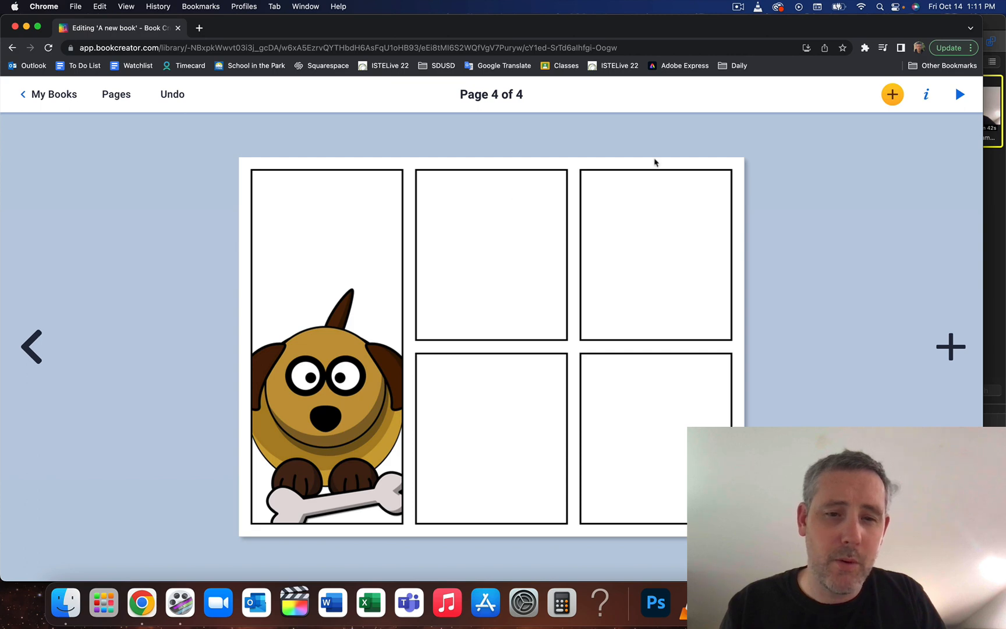
left_click(344, 230)
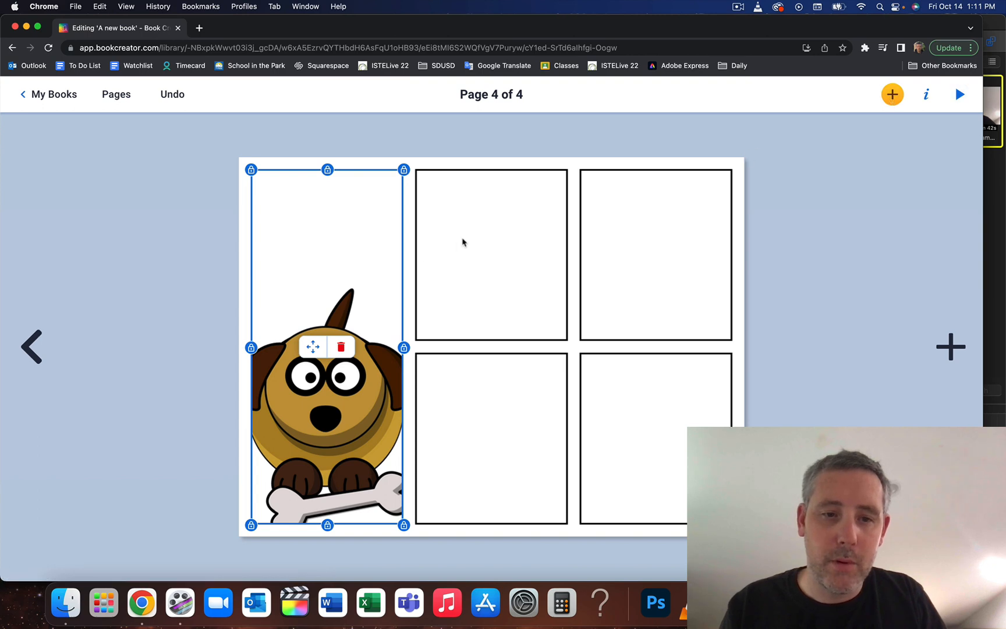
left_click(202, 290)
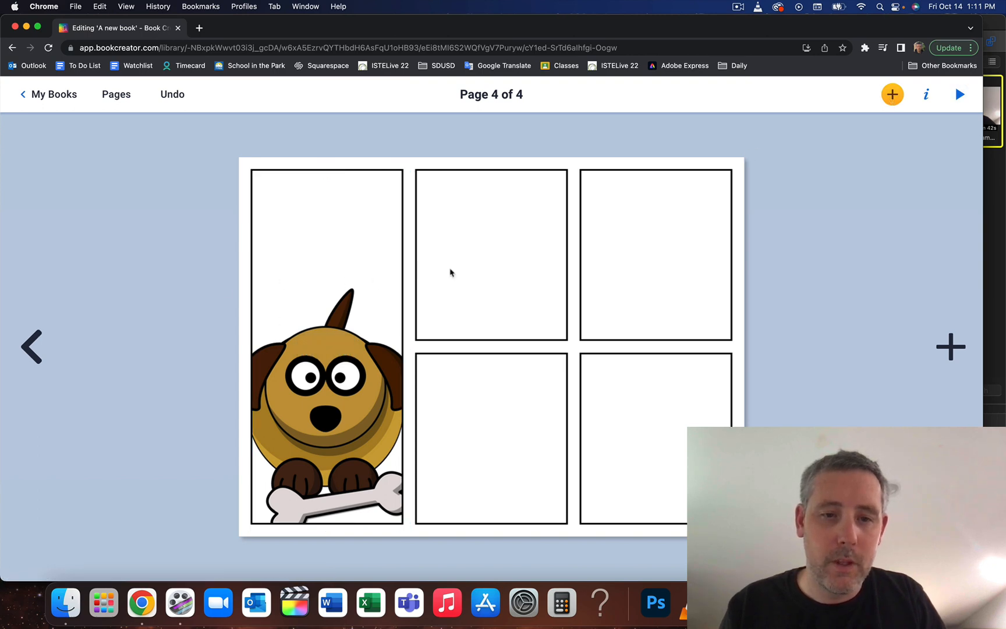
left_click(483, 270)
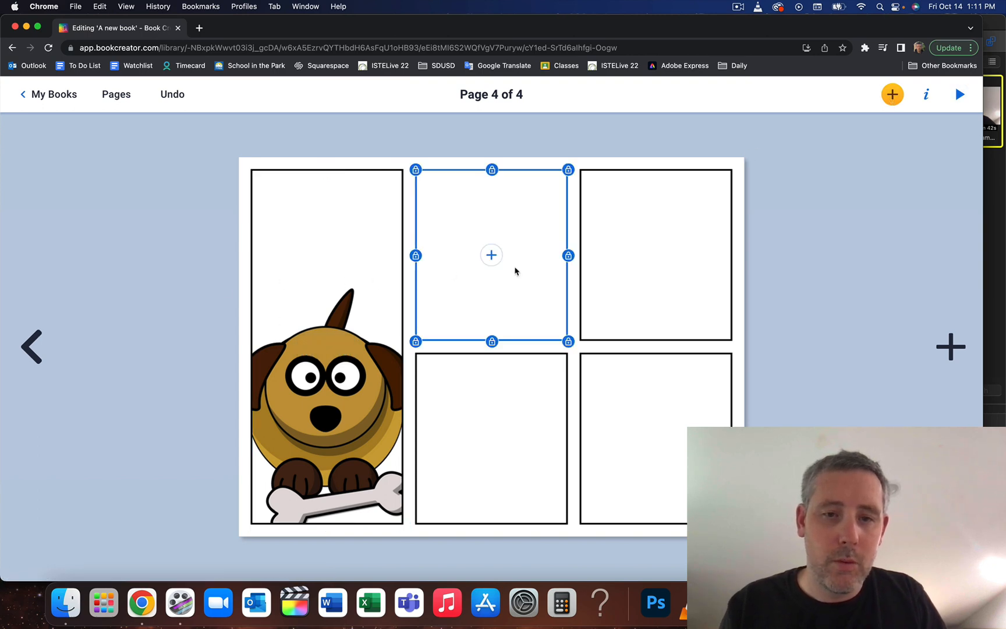
left_click(327, 245)
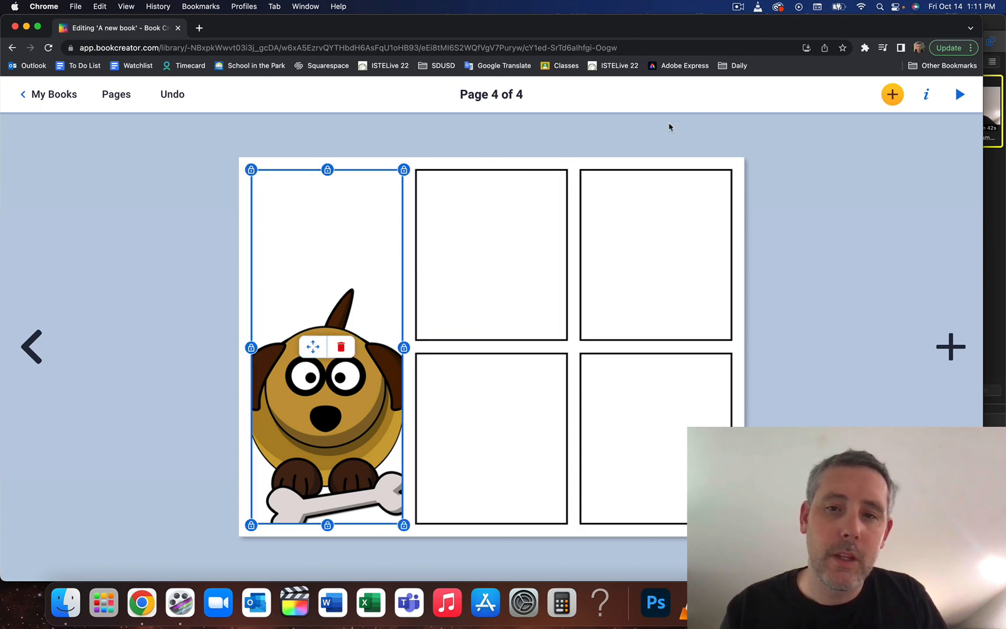
left_click(638, 139)
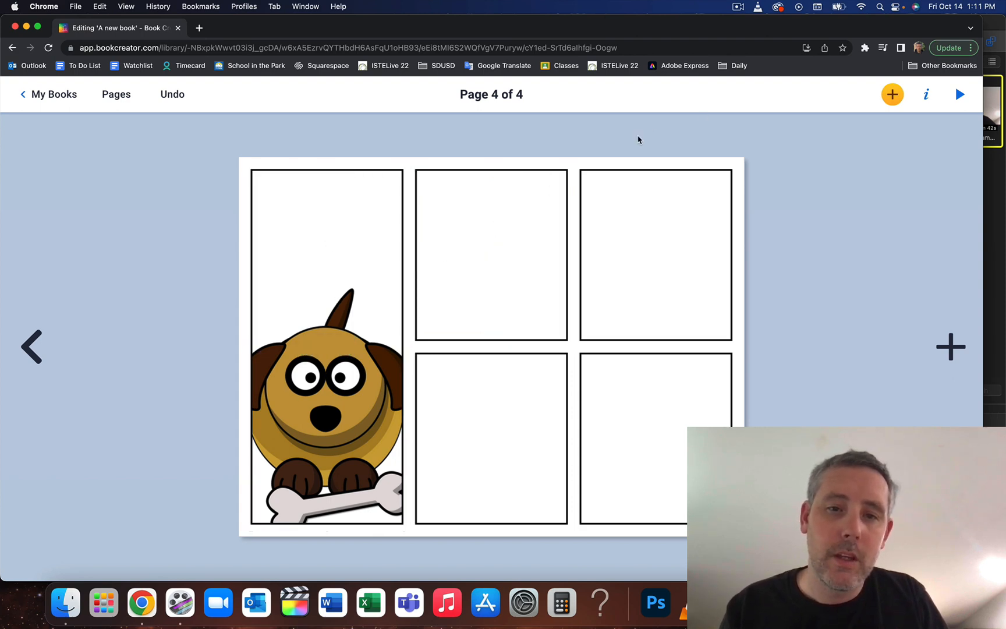
left_click(893, 94)
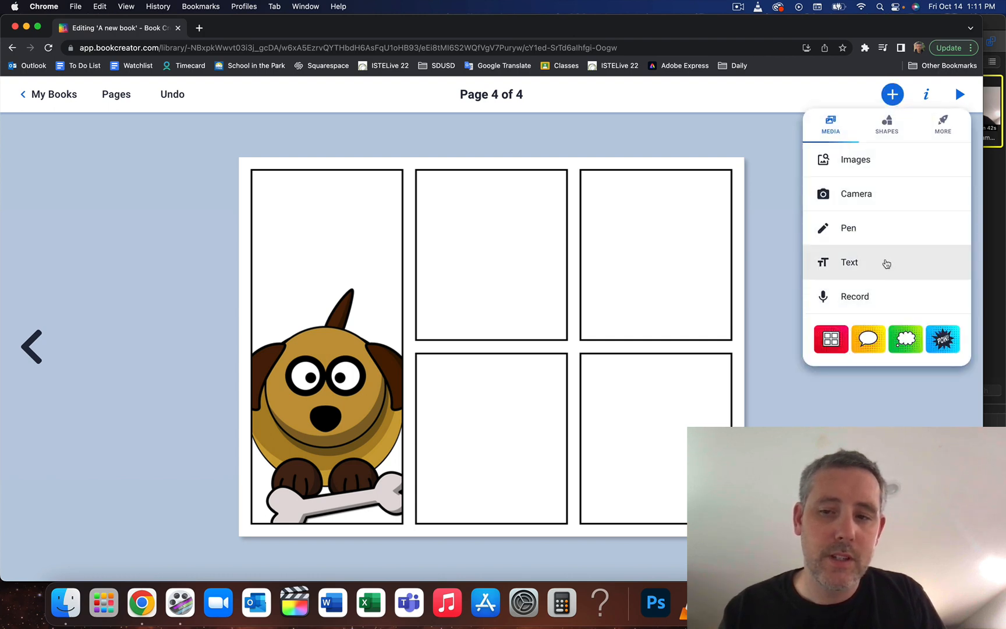
left_click(781, 183)
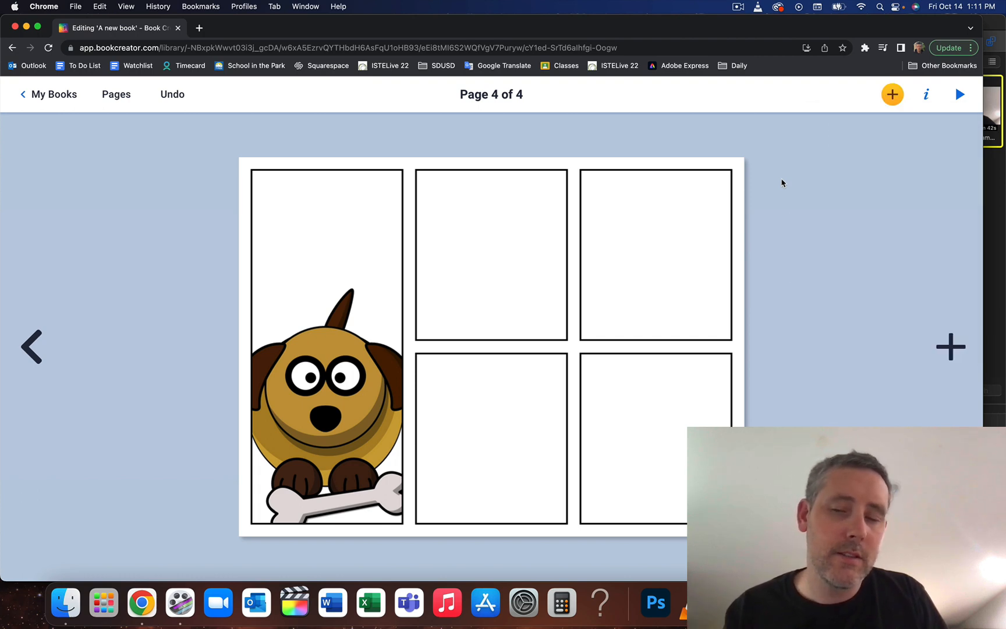
Add a thought bubble, shrink it slightly and place it above the dog's head within the tall panel.
left_click(893, 97)
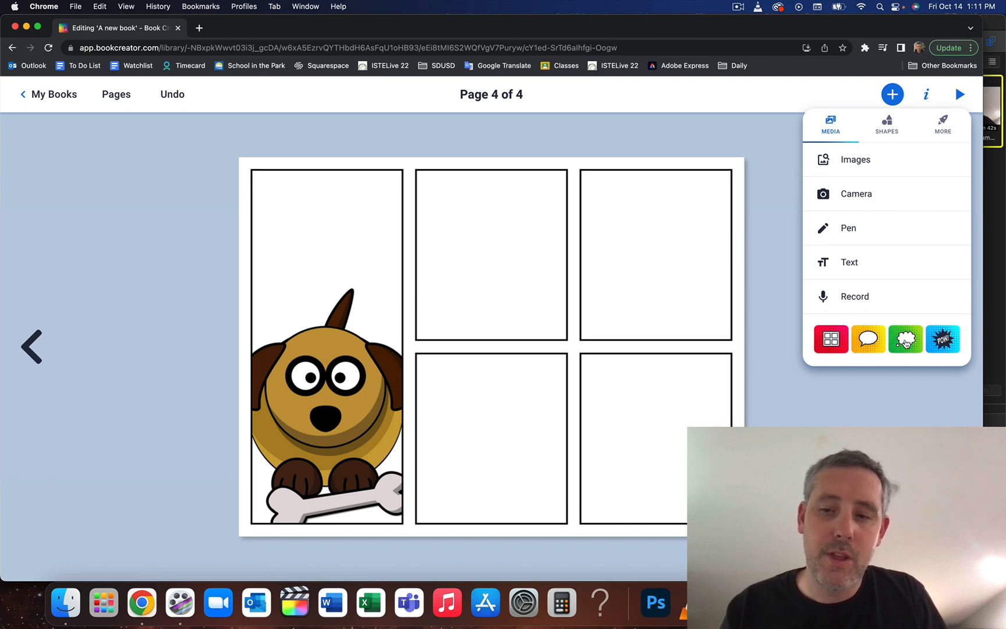
left_click(906, 343)
left_click_drag(510, 367, 406, 257)
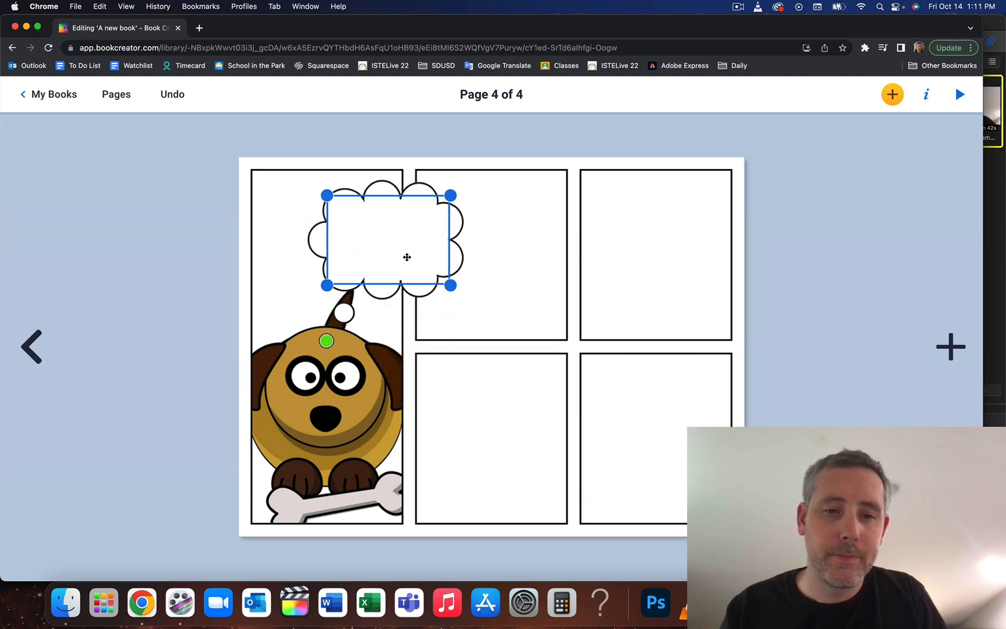
left_click_drag(450, 195, 433, 205)
left_click_drag(378, 238, 325, 229)
left_click(178, 231)
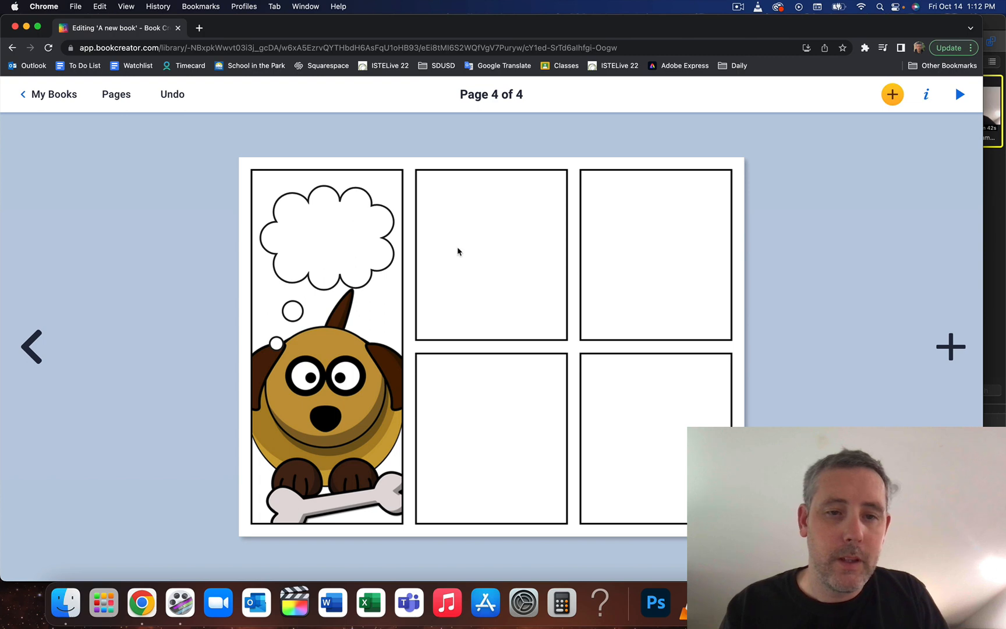
Enter the text "I'm starting to feel hungry!" in the thought bubble above the dog.
left_click(332, 234)
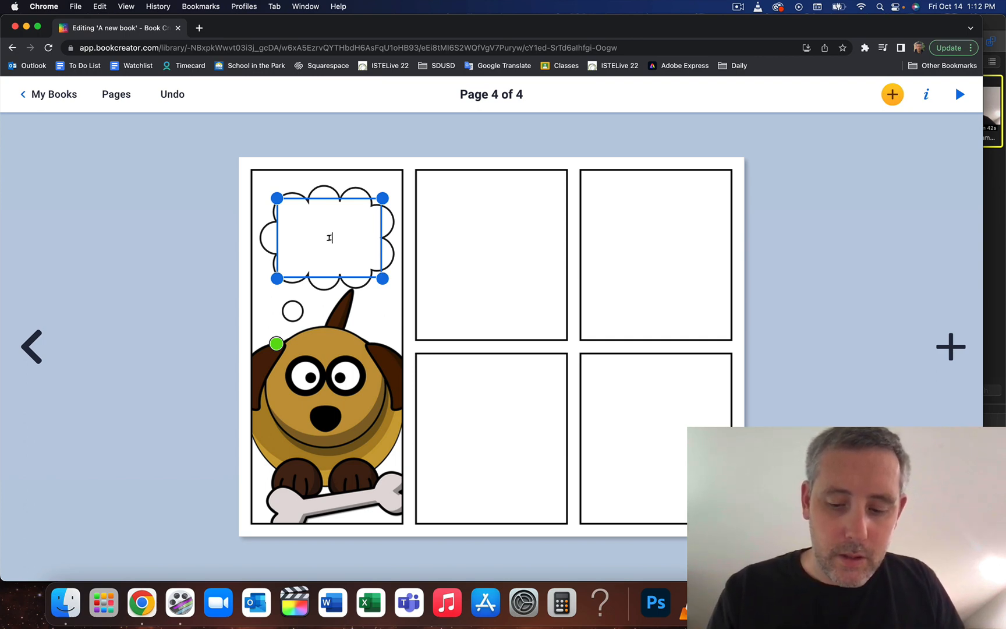
type("I'm starting t")
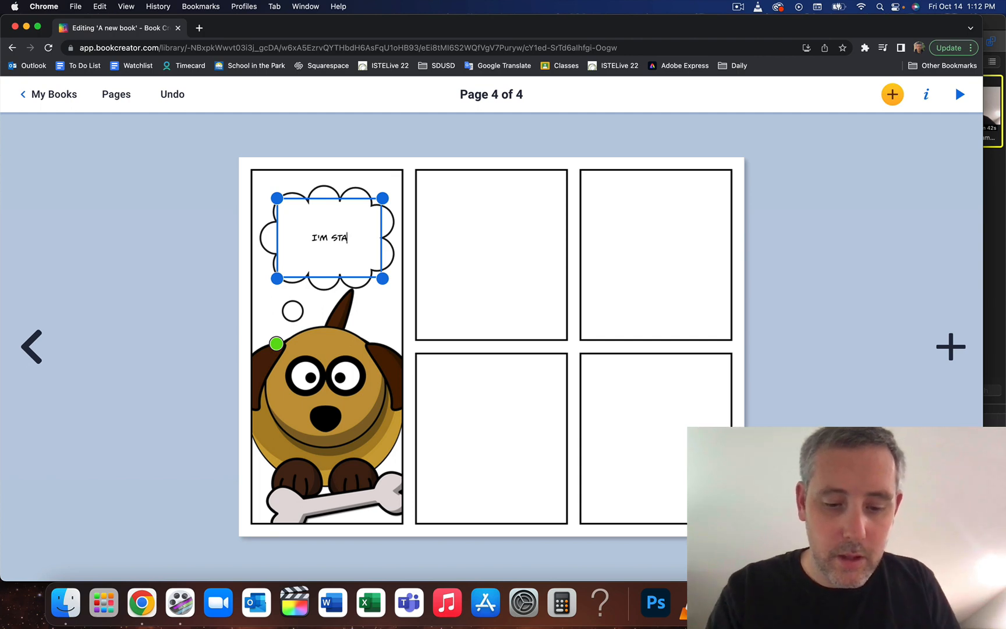
type("o feel hun")
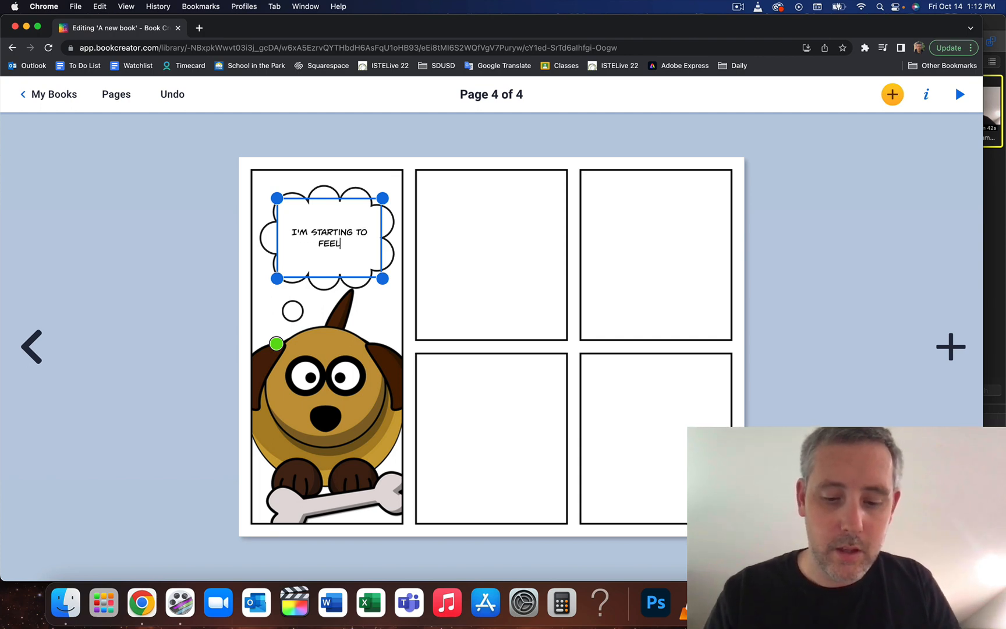
type("gry")
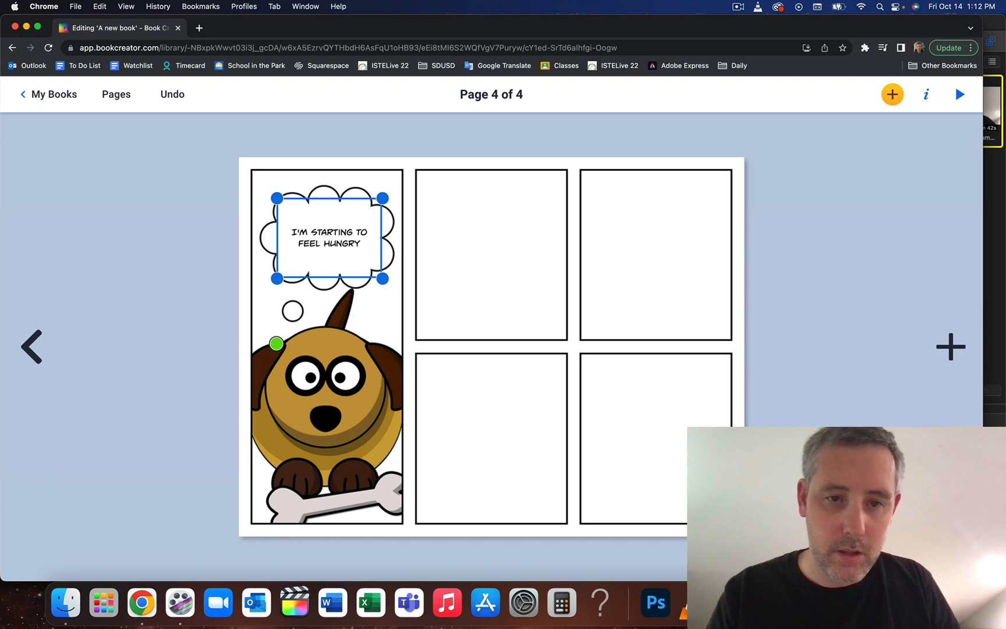
type("!")
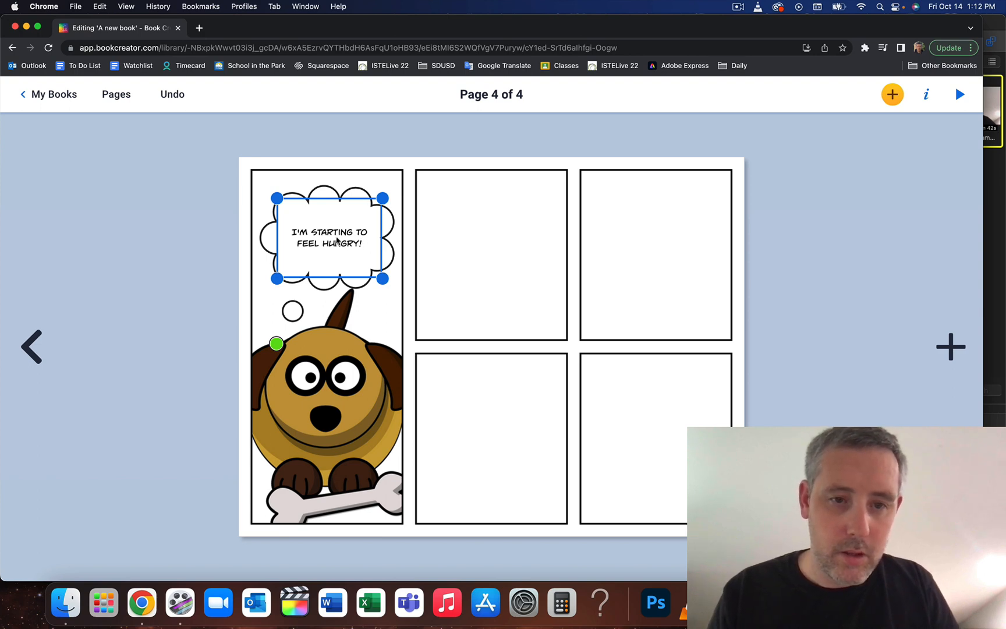
left_click(165, 299)
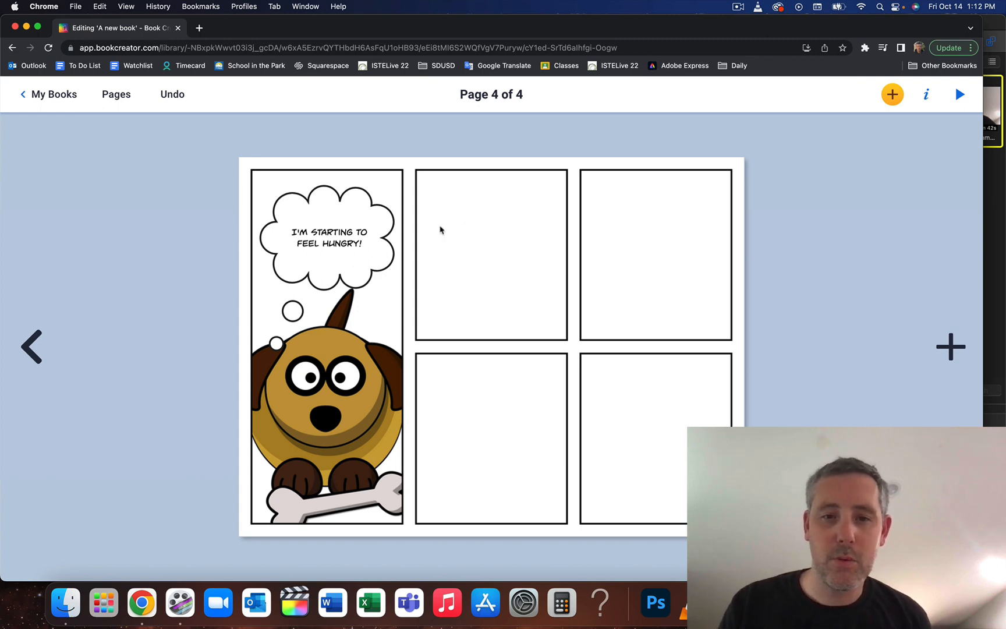
left_click(504, 234)
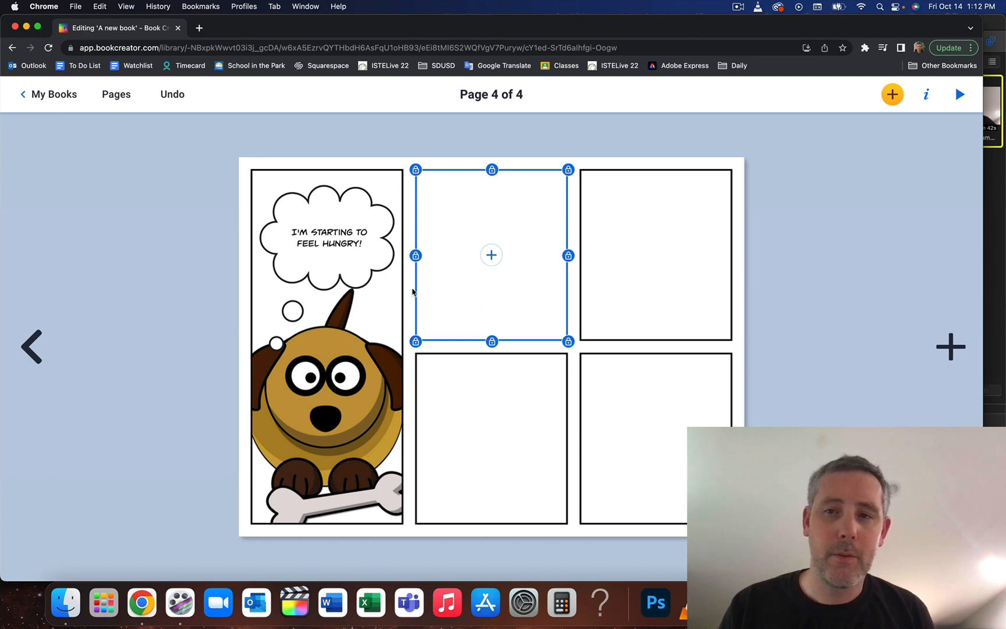
left_click(889, 91)
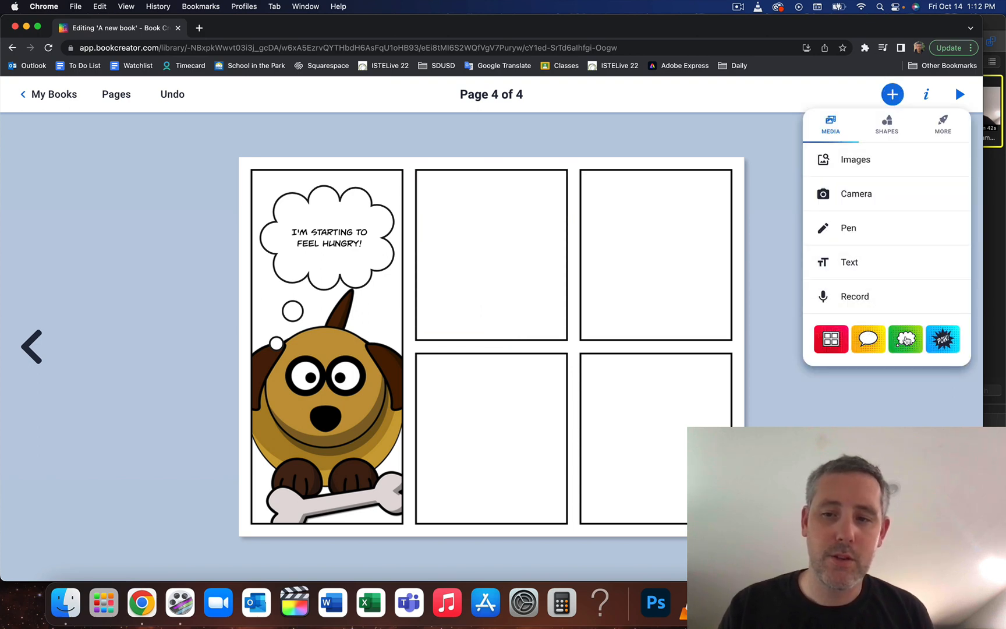
left_click(777, 249)
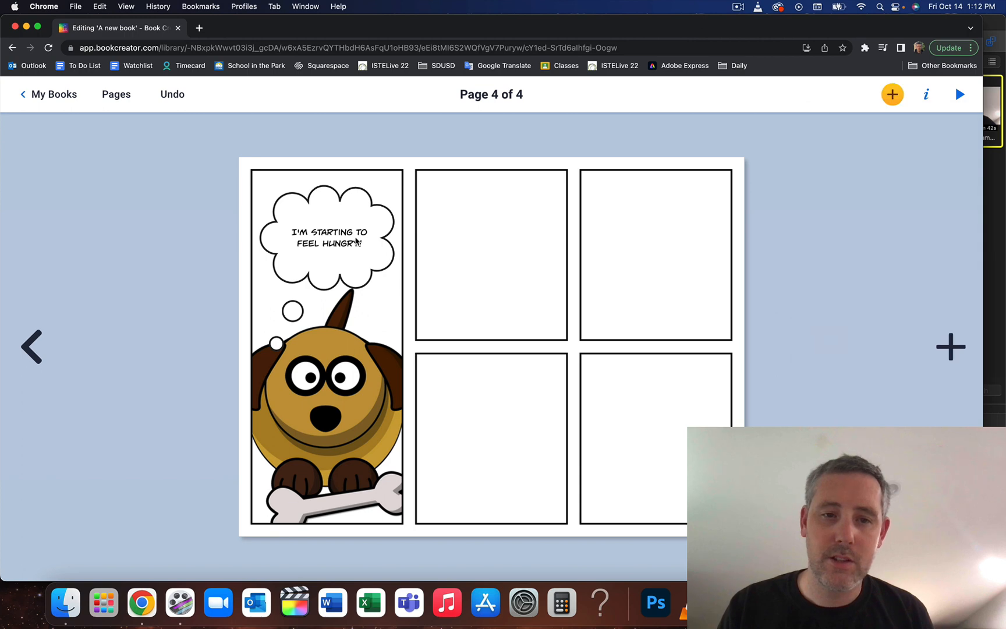
left_click(335, 243)
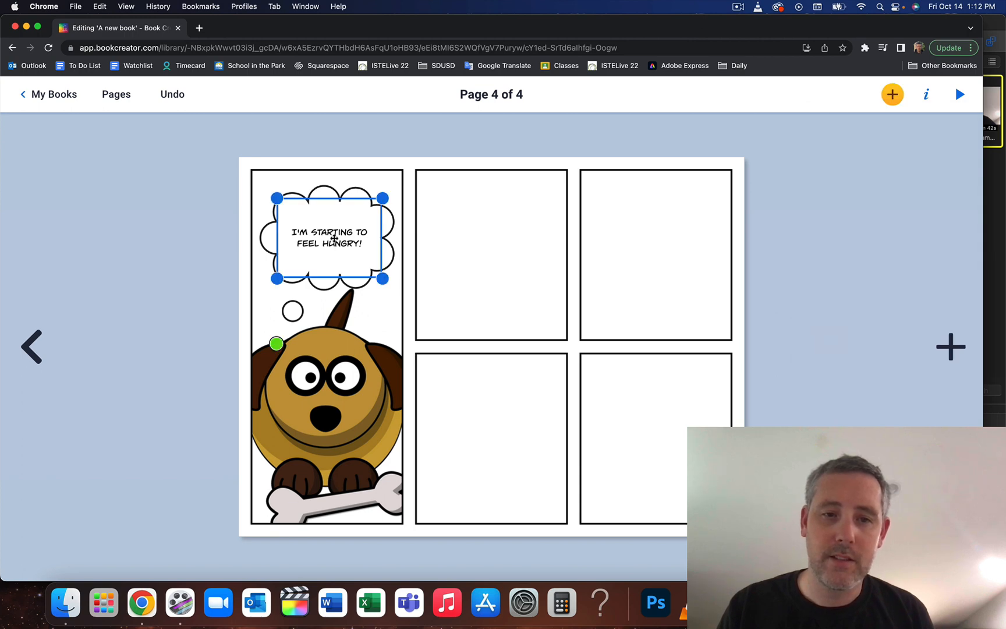
left_click(478, 120)
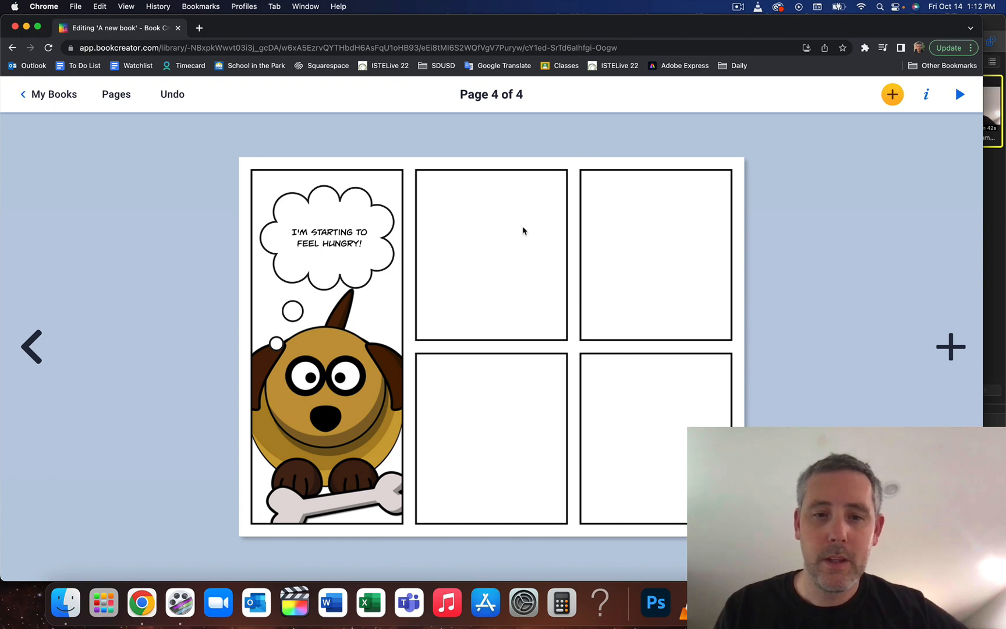
Open the image search for the upper middle comic panel and search for "cartoon food".
left_click(505, 271)
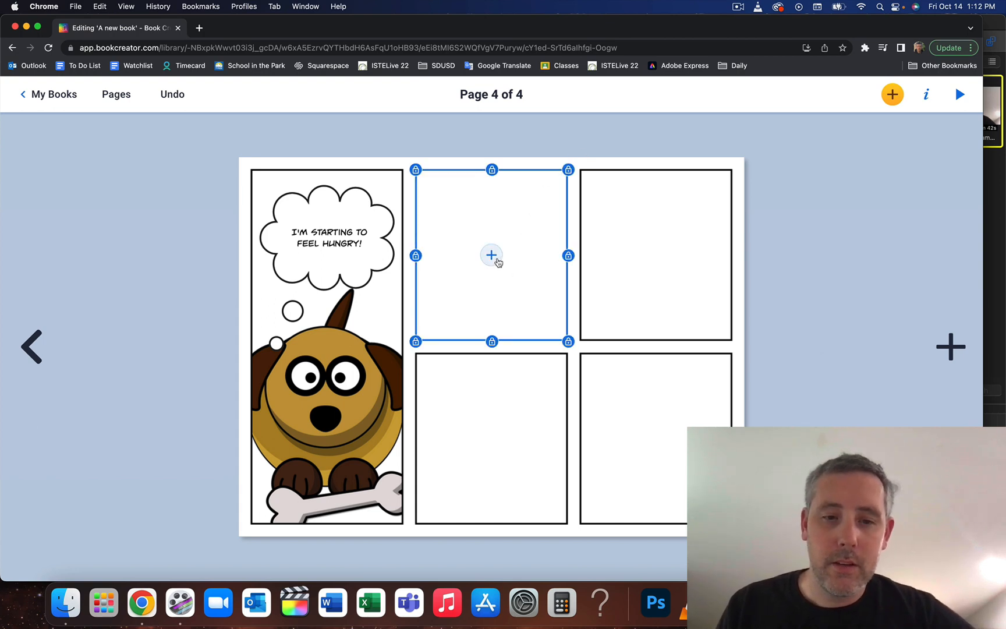
left_click(491, 255)
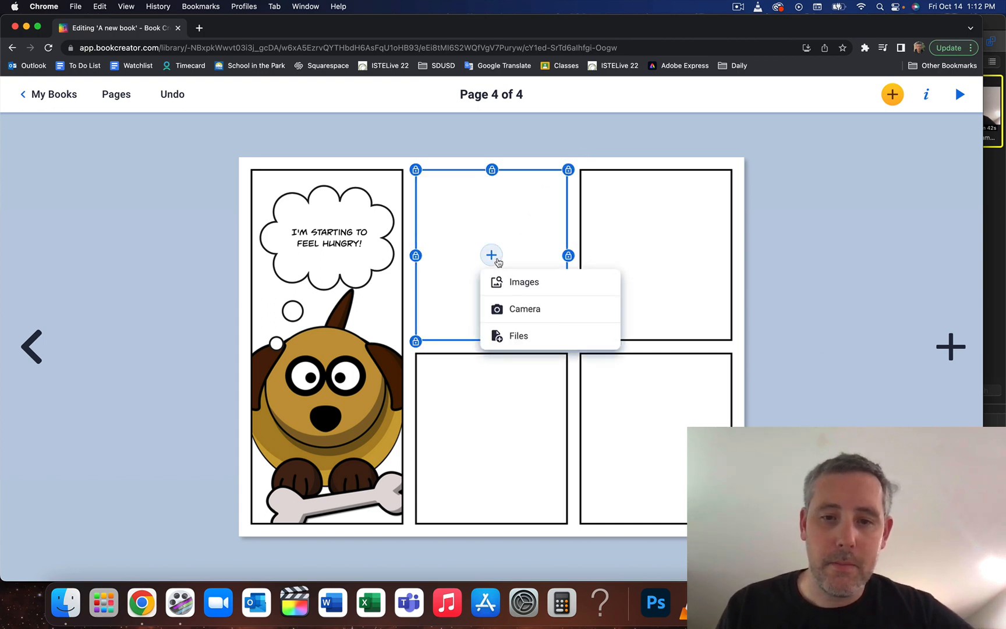
left_click(537, 283)
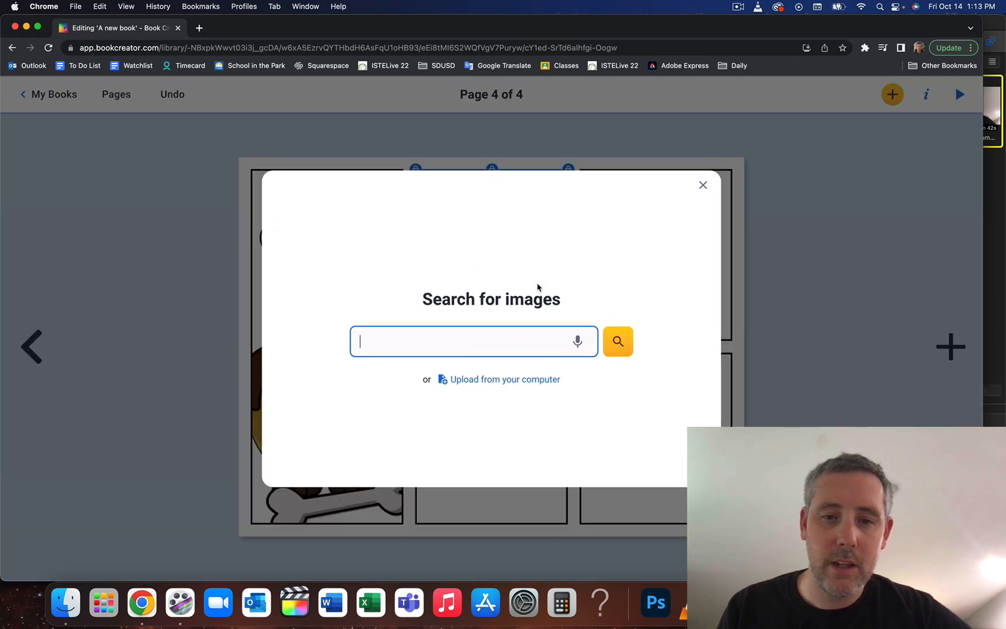
left_click(418, 349)
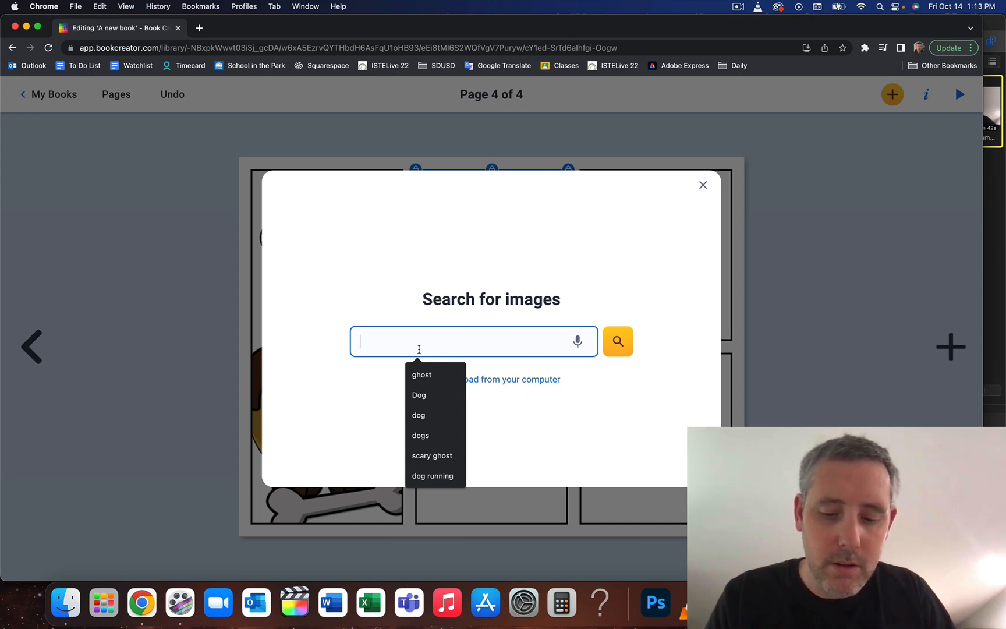
type("car")
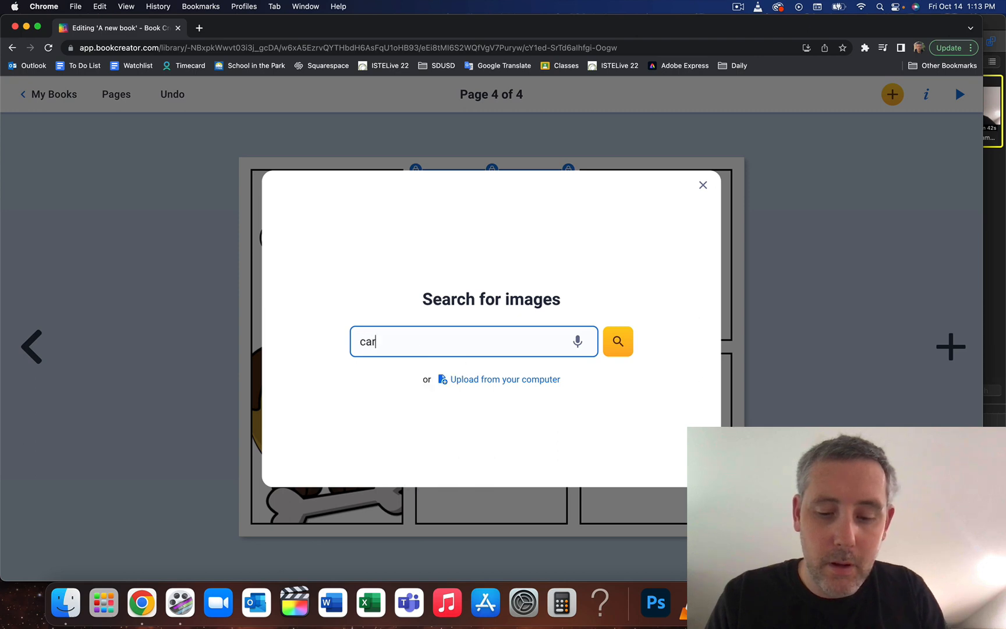
type("toon foo")
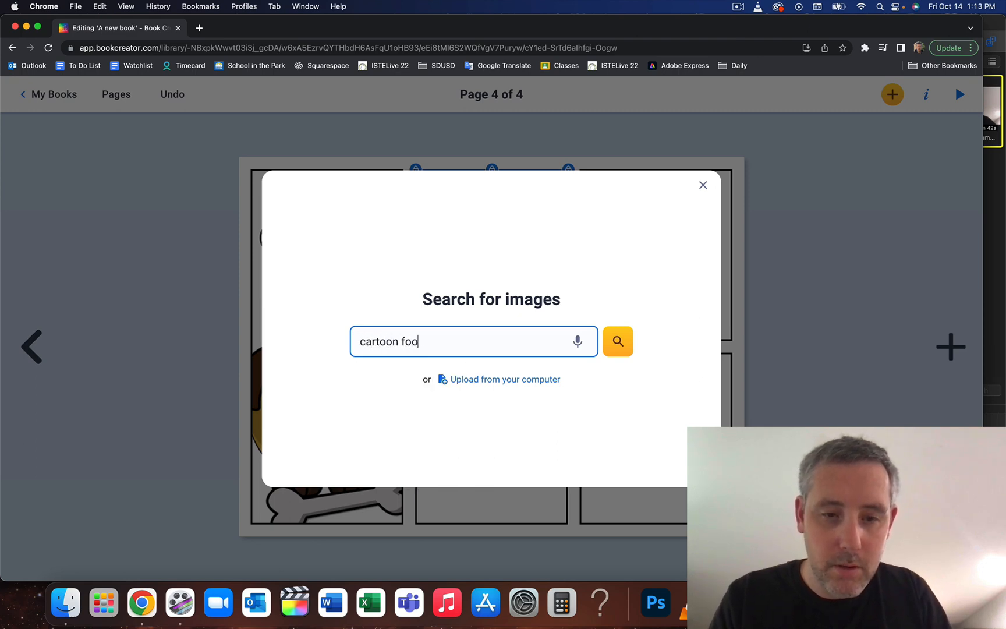
type("d")
left_click(626, 344)
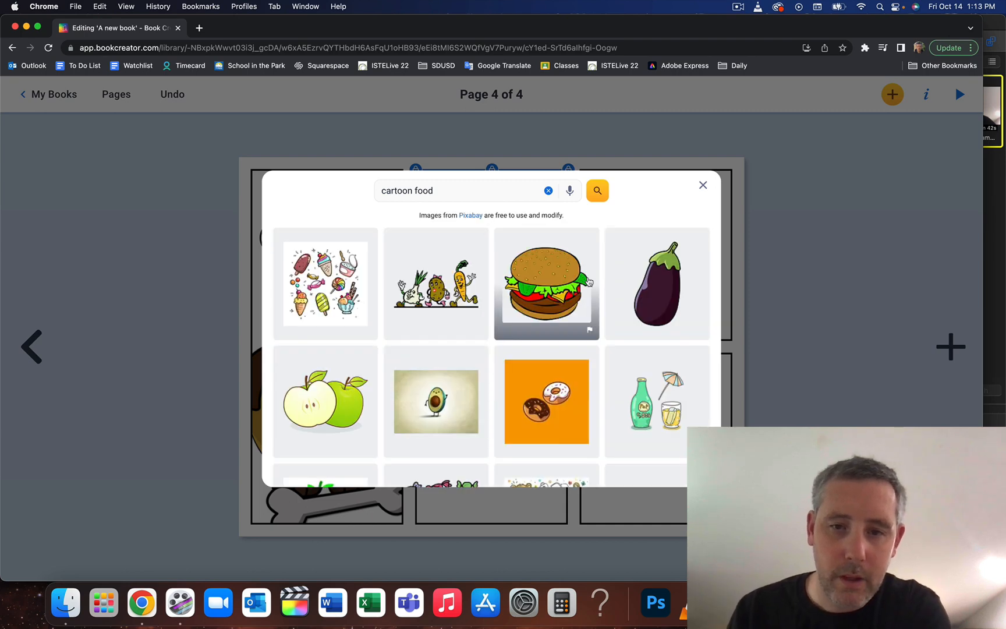
Add the hamburger picture from the search results to the upper middle panel.
scroll(568, 285, "down", 6)
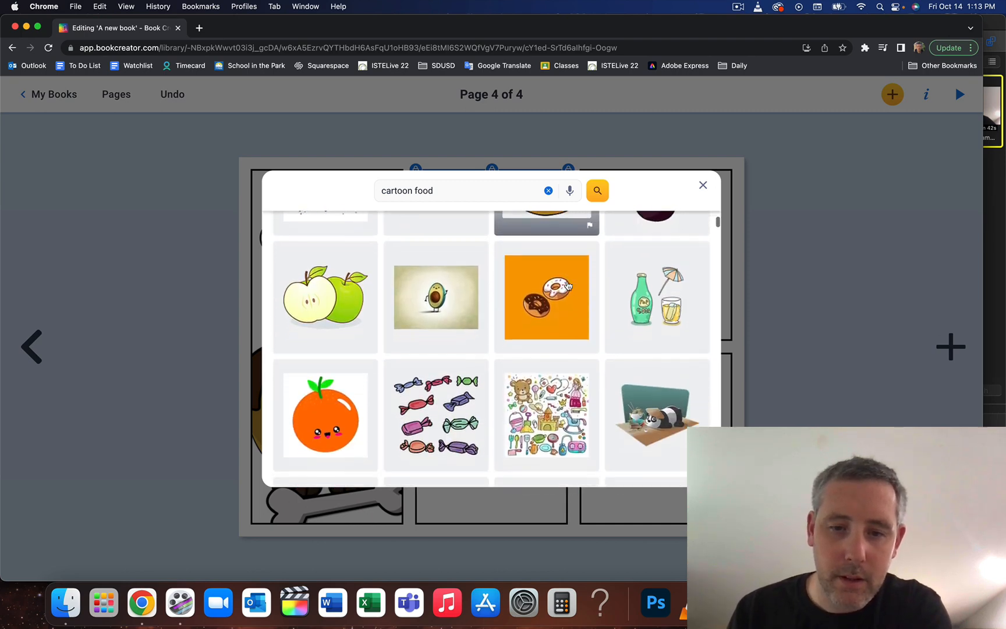
scroll(568, 285, "up", 6)
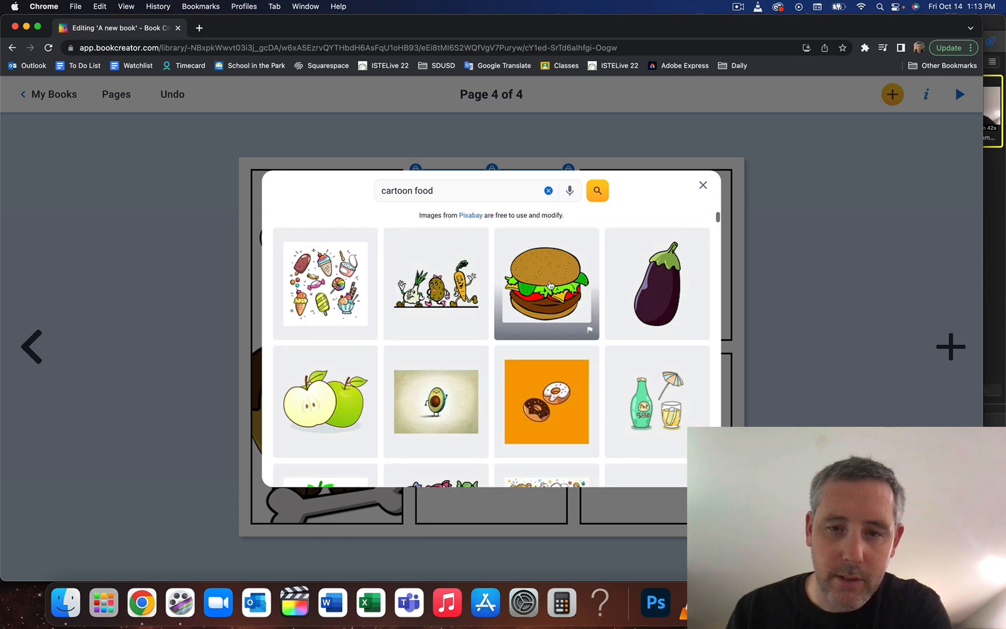
left_click(550, 285)
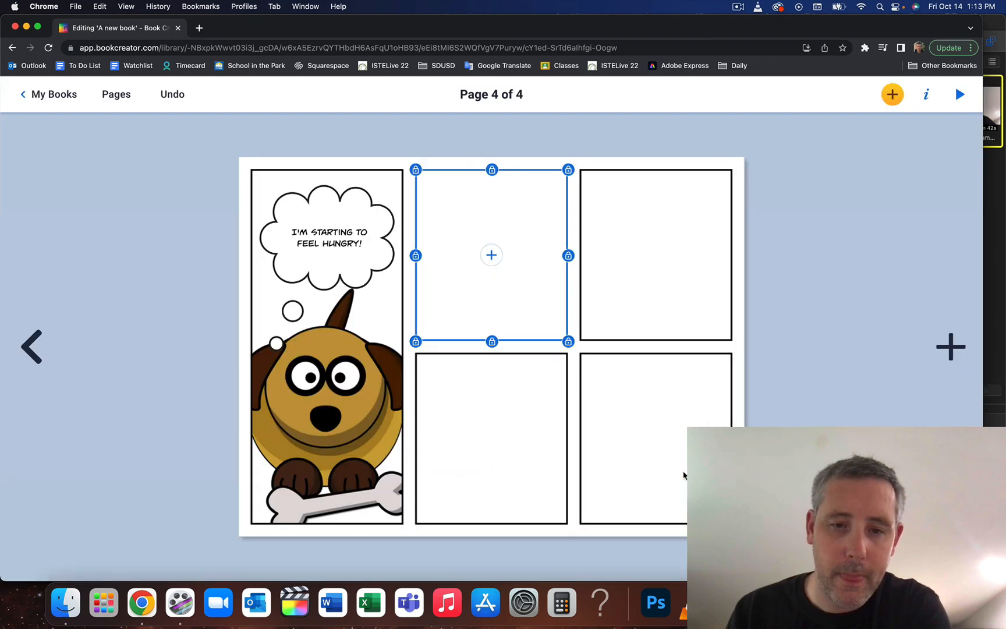
left_click(681, 471)
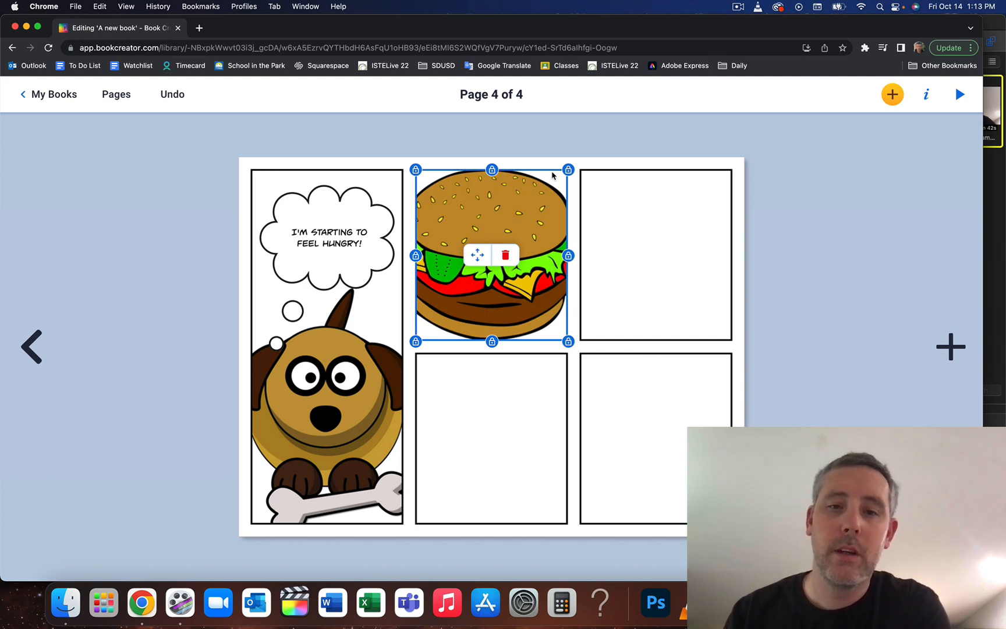
Scale the hamburger picture down inside its panel and center it in the lower part, leaving empty space above it.
left_click(477, 256)
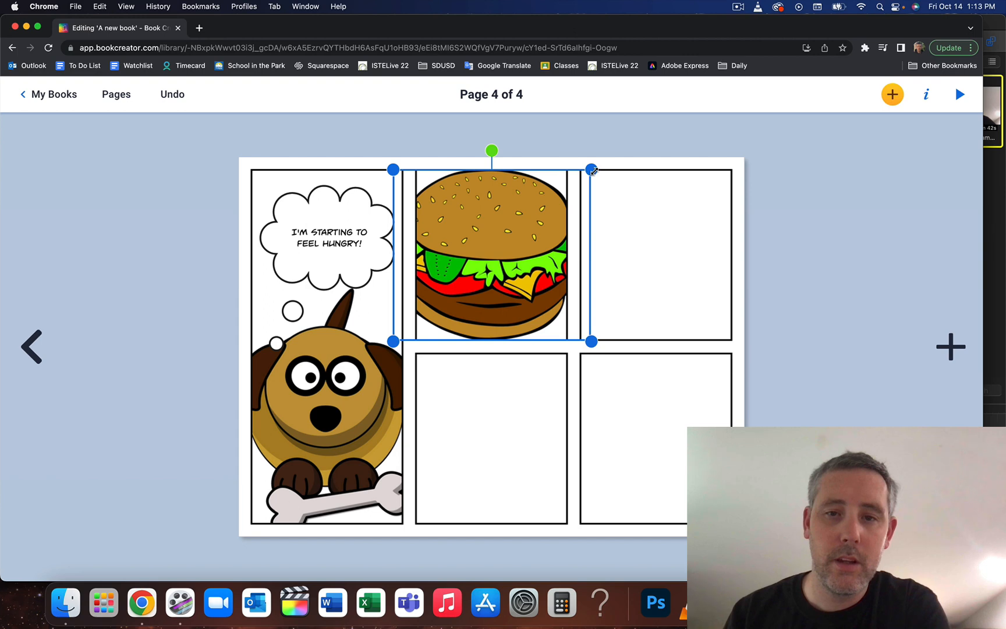
left_click_drag(592, 171, 515, 235)
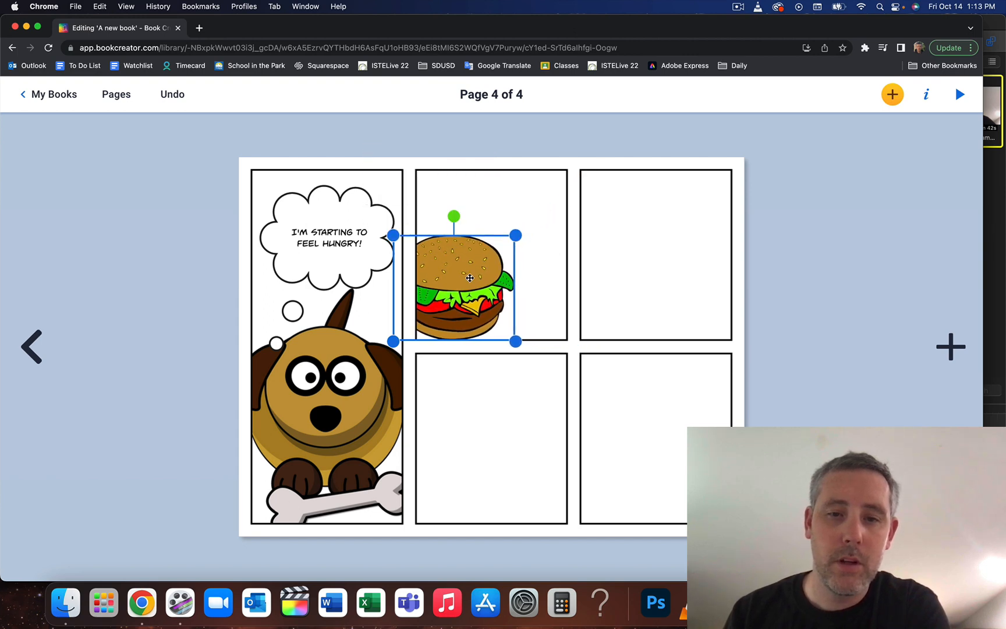
left_click_drag(470, 278, 505, 271)
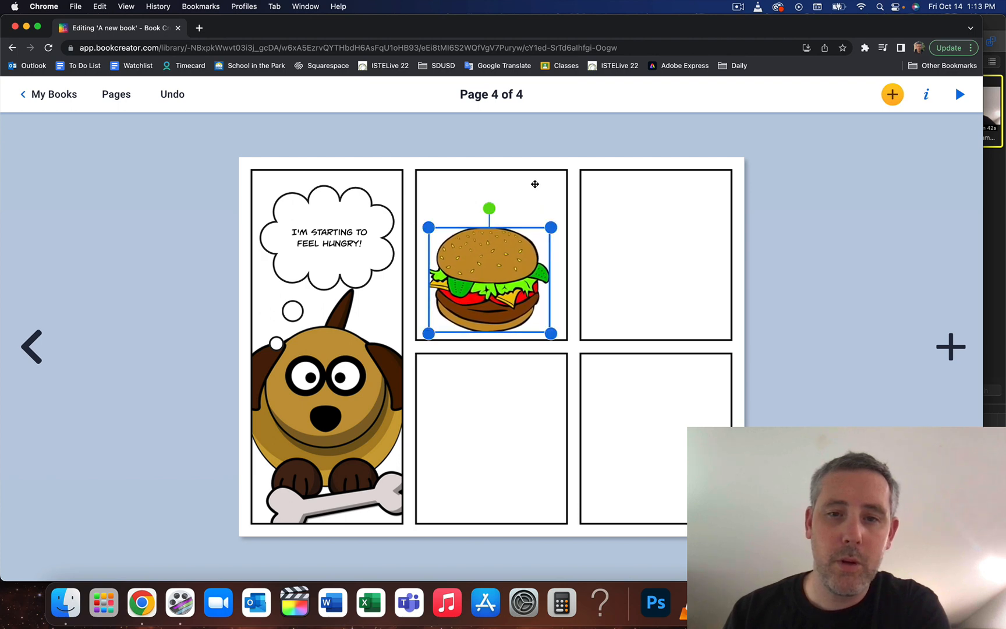
left_click(530, 146)
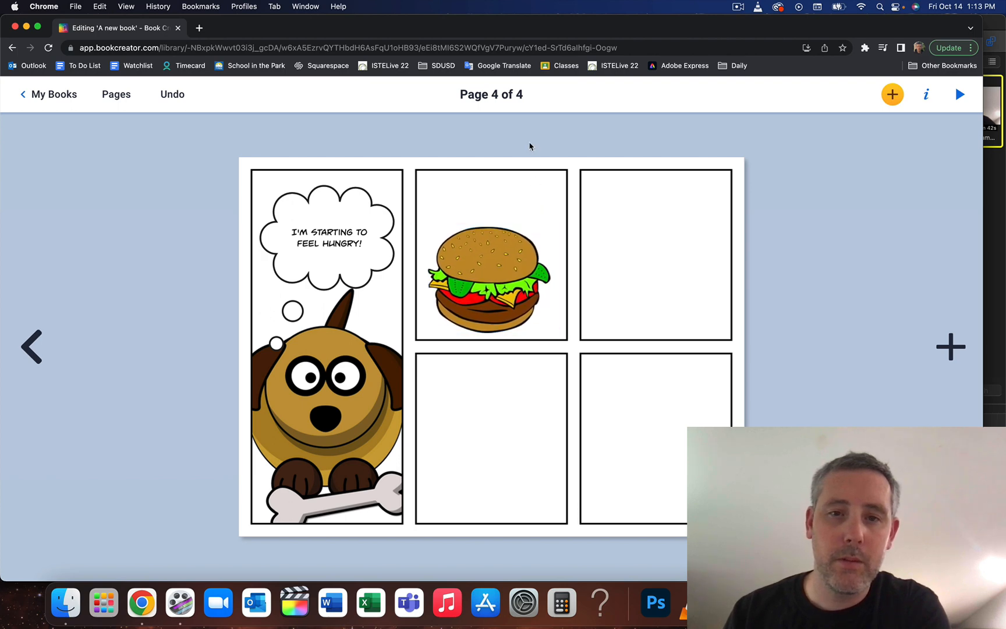
left_click(490, 249)
left_click(481, 252)
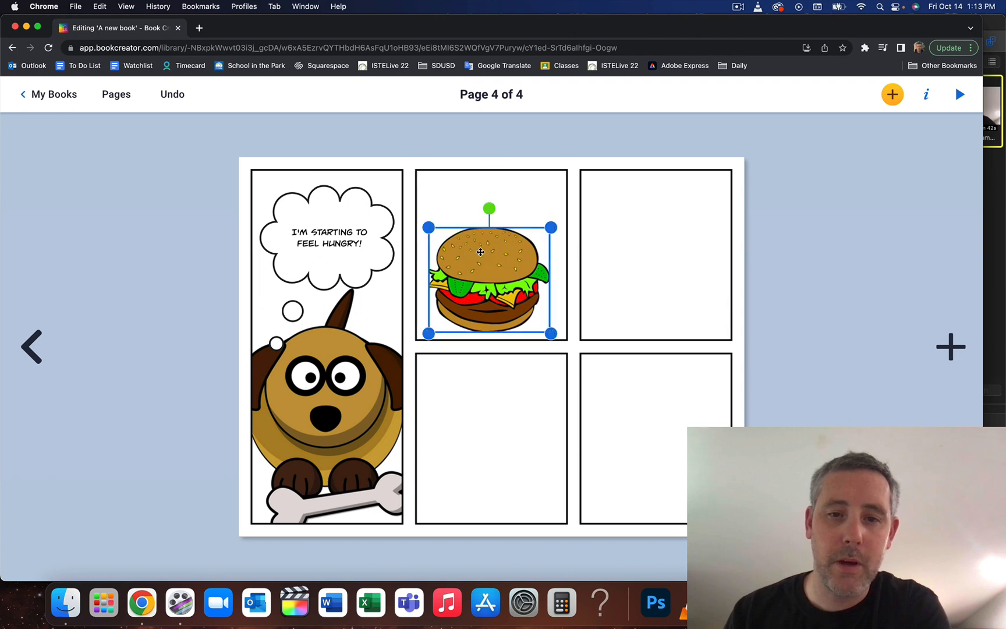
left_click_drag(489, 268, 490, 266)
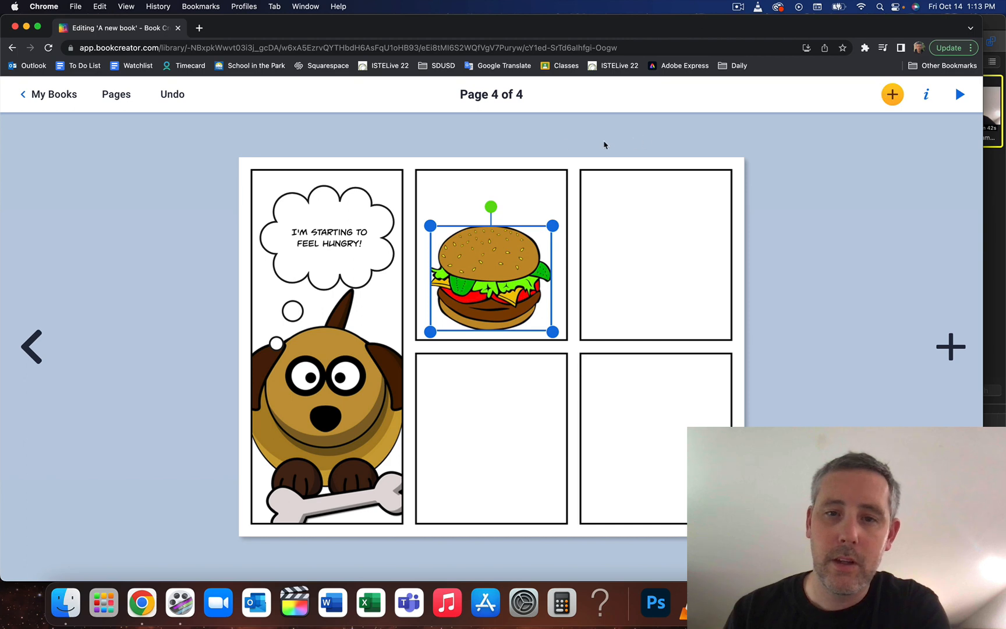
left_click(557, 139)
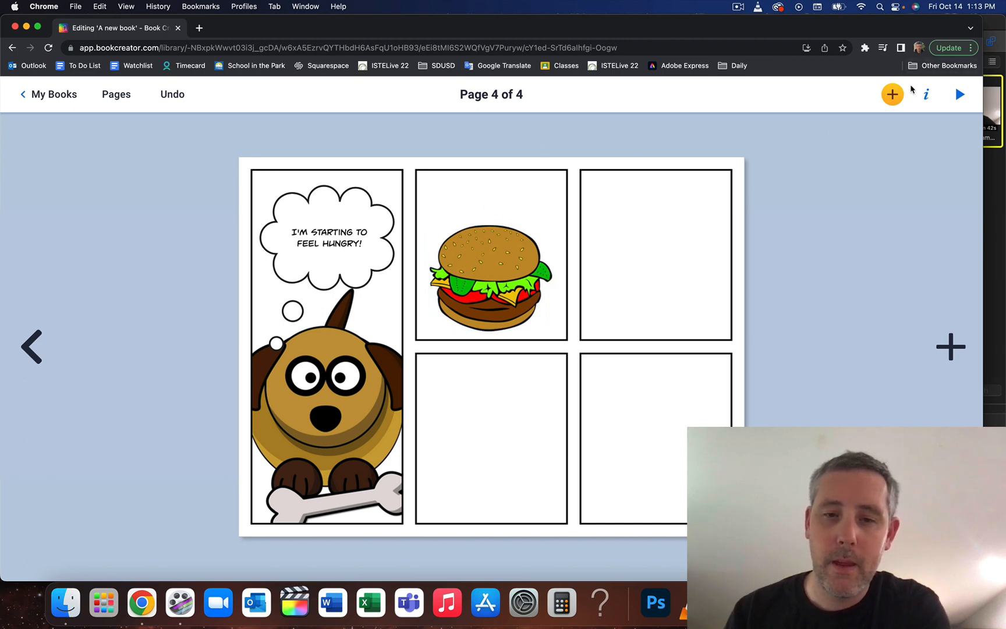
Open the image search for the page and search for "cartoon smell".
left_click(520, 197)
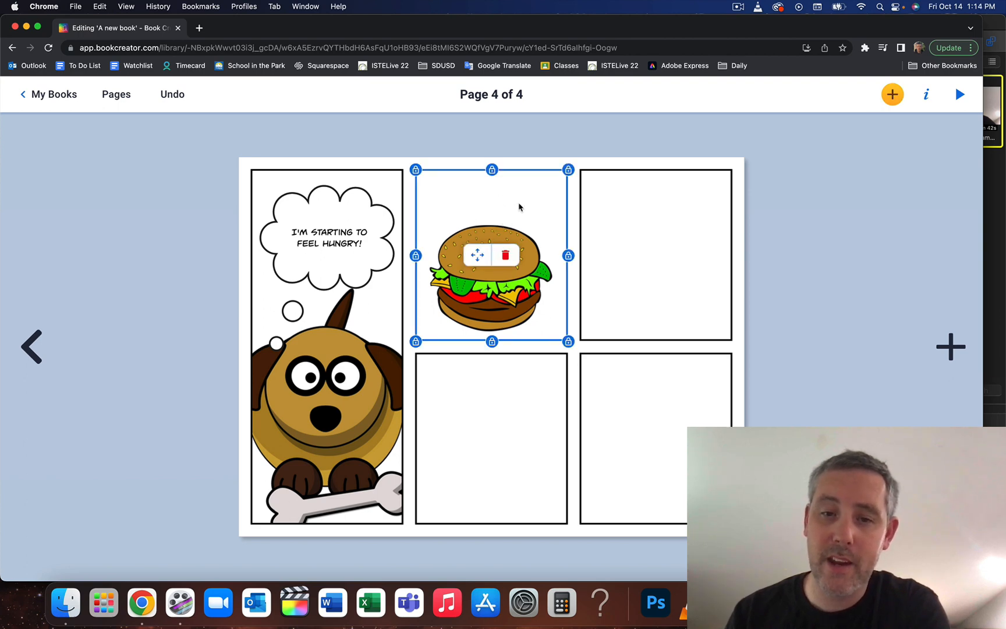
left_click(837, 118)
left_click(893, 96)
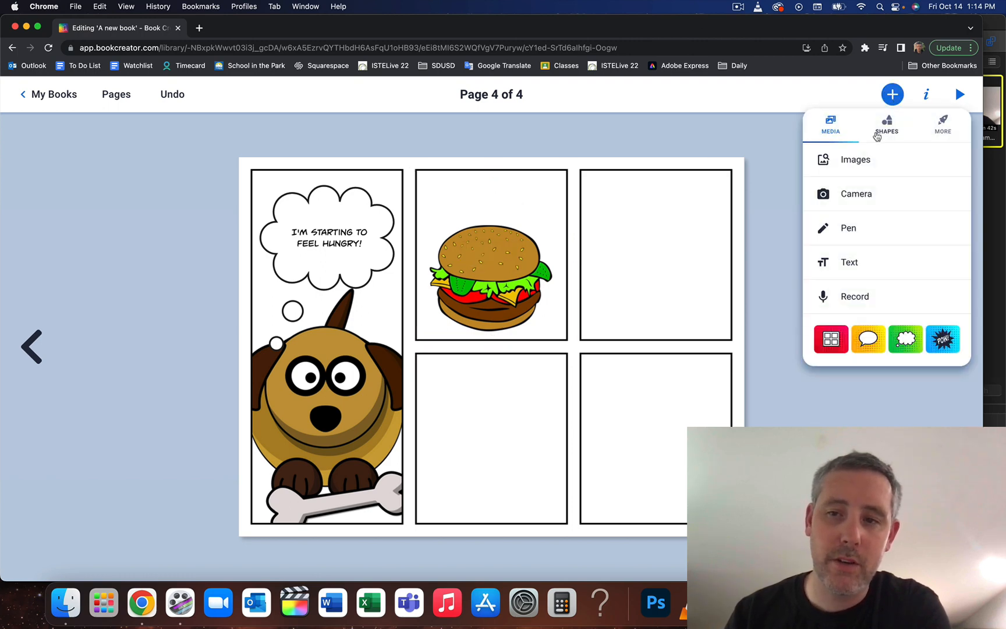
left_click(875, 165)
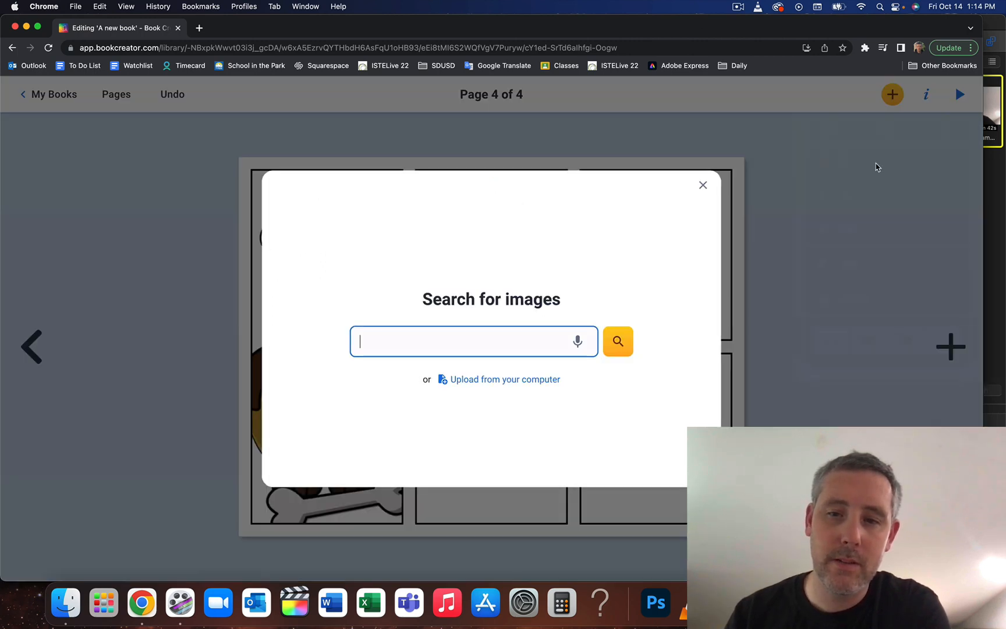
left_click(462, 345)
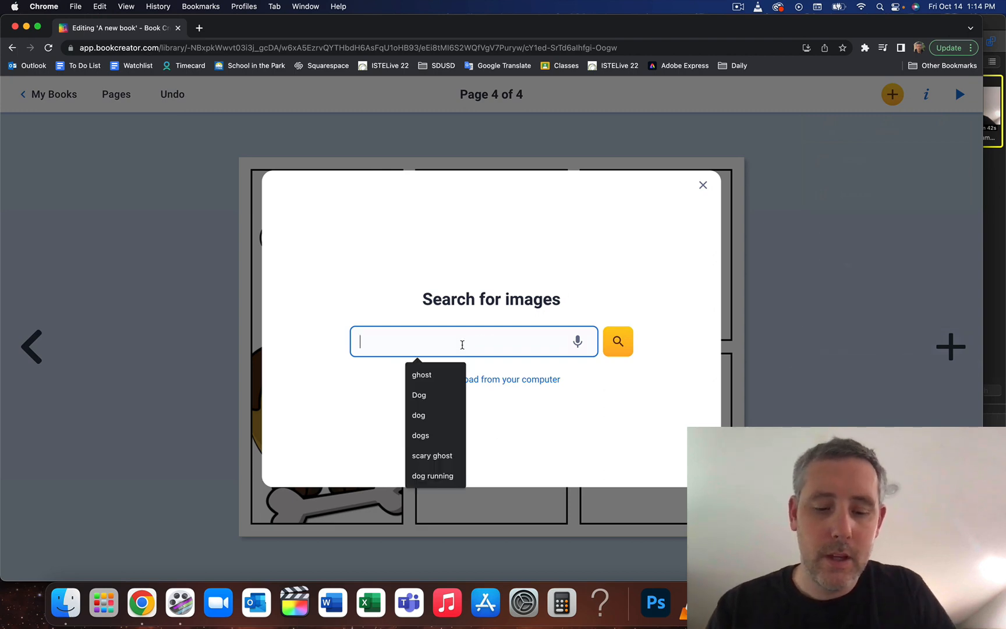
type("cart")
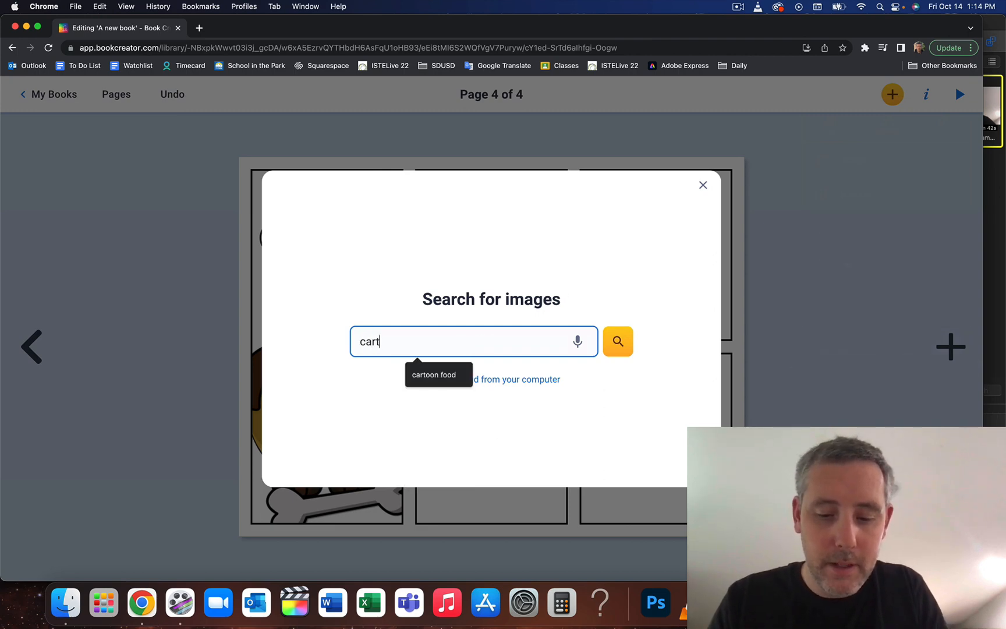
type("oon")
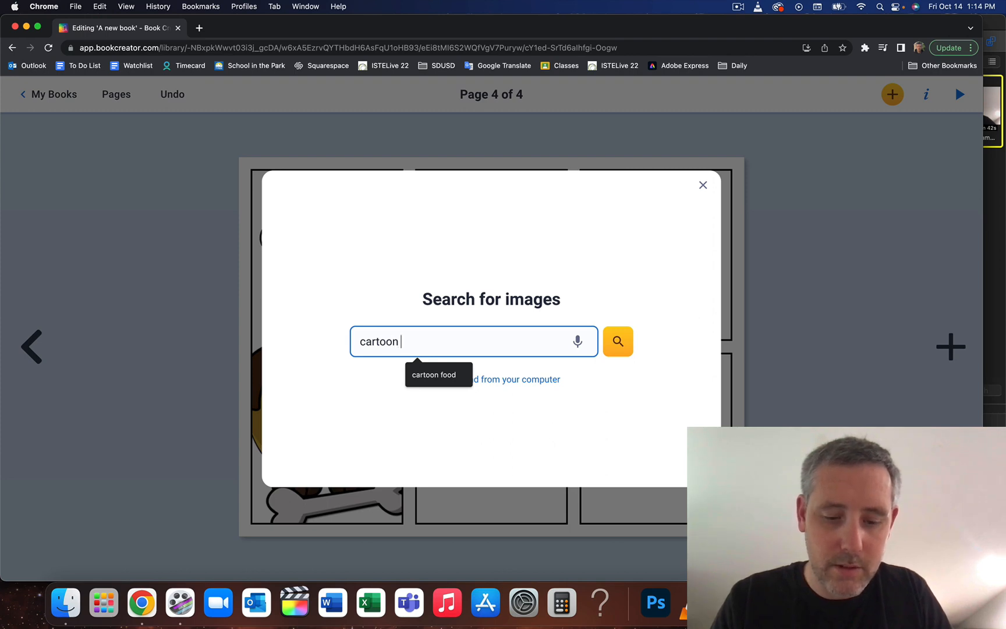
type("smell")
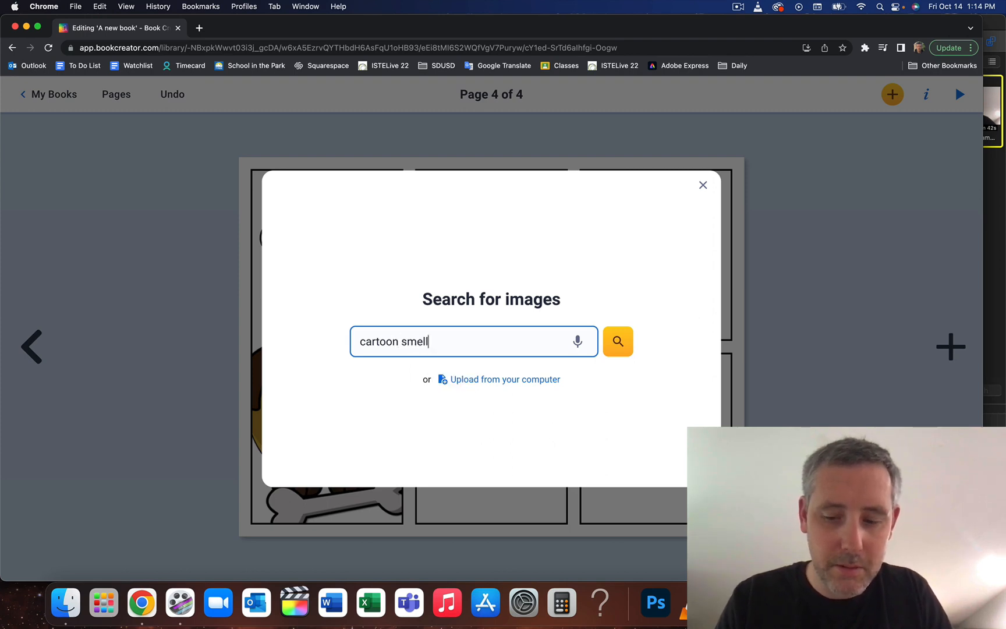
key("Return")
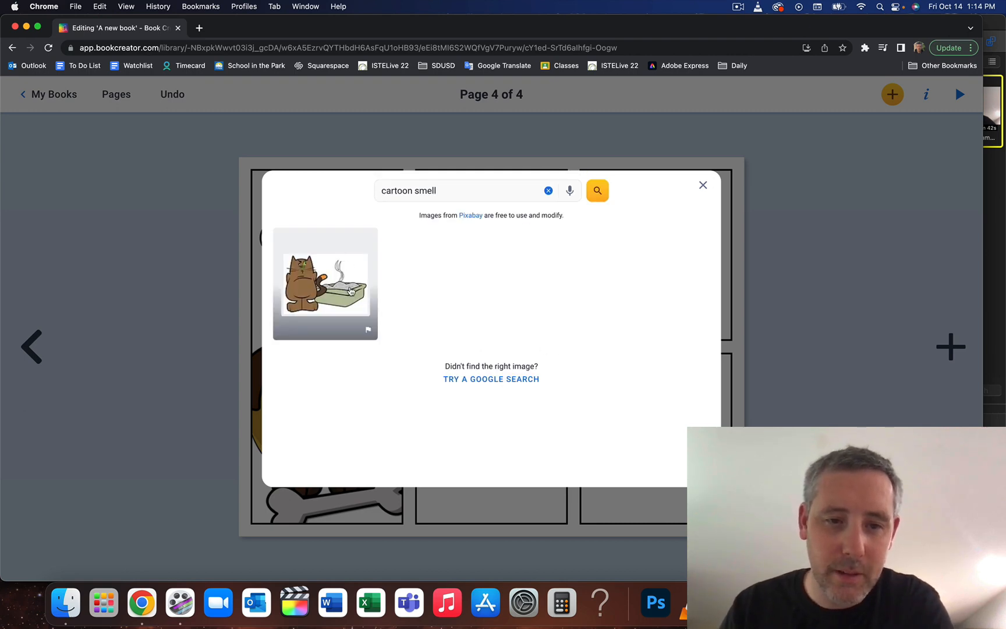
Change the image search to "cartoon scent".
left_click(448, 190)
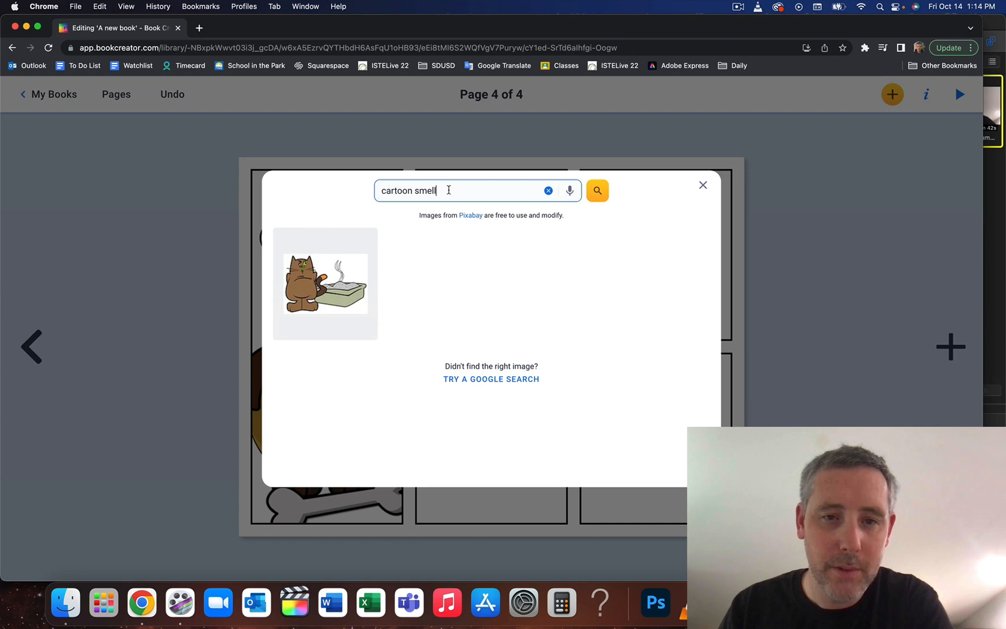
left_click_drag(428, 190, 412, 190)
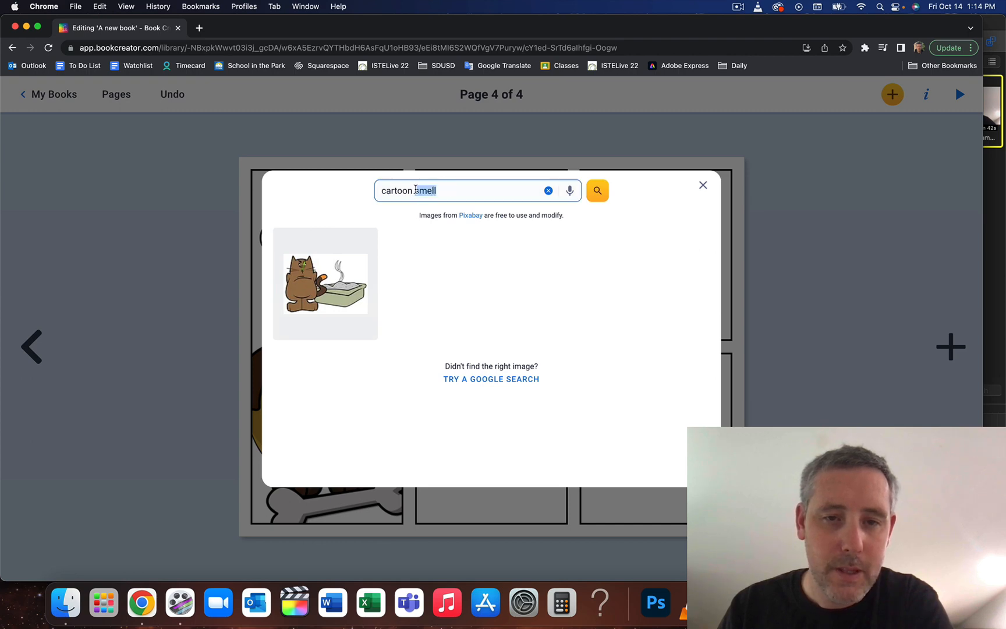
type("sc")
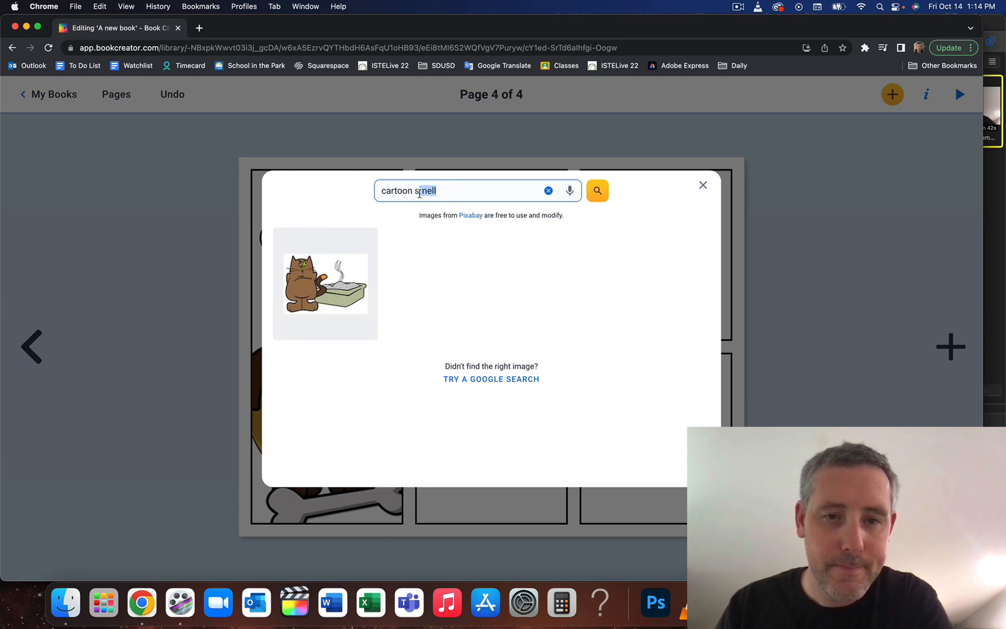
type("ent")
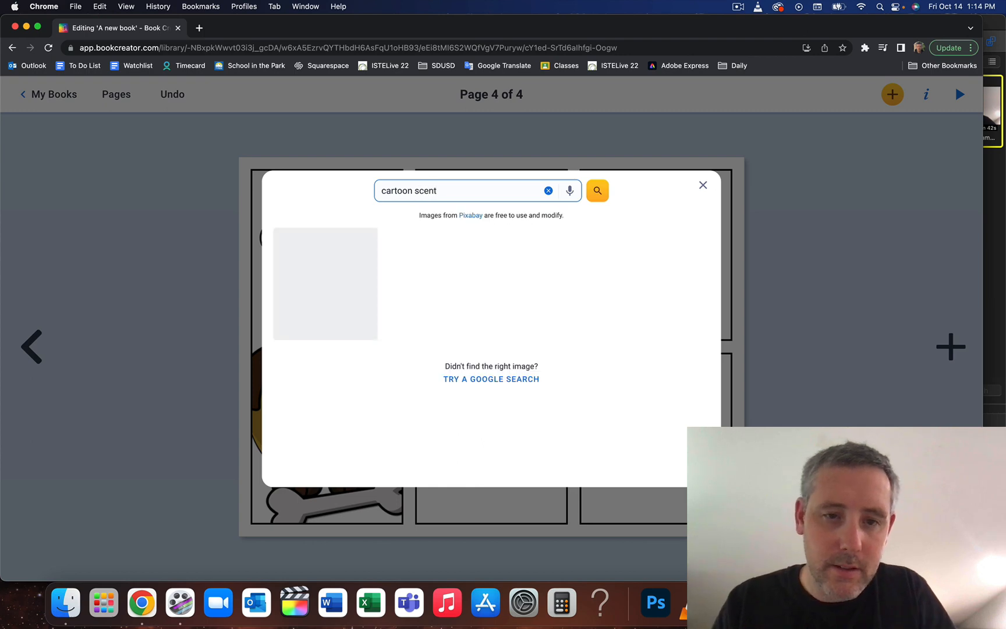
Search the images for "wavy lines" and look through the results for a shape that suggests a food smell.
left_click_drag(450, 187, 380, 187)
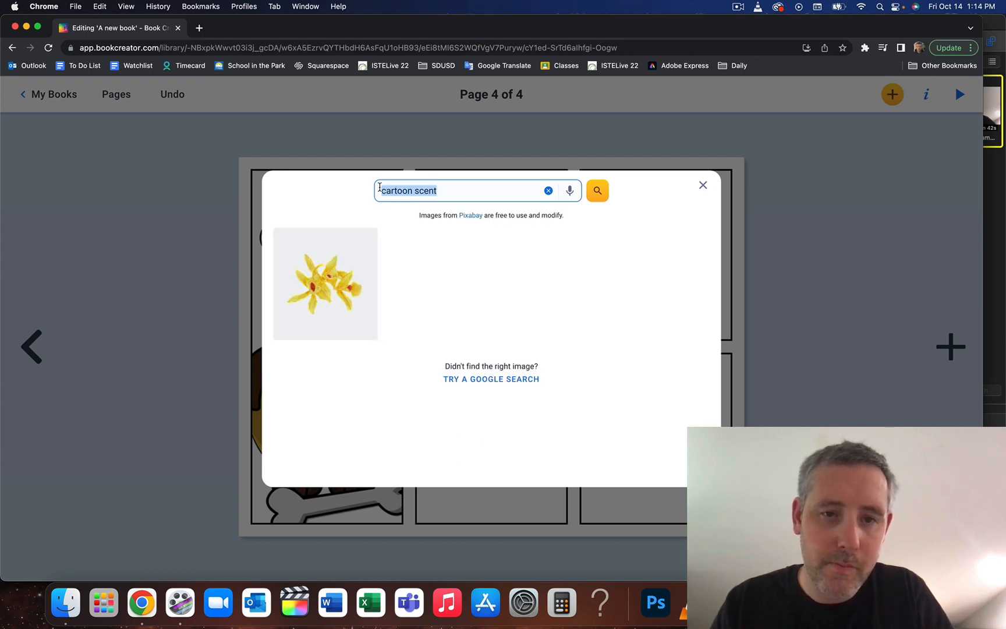
type("wav")
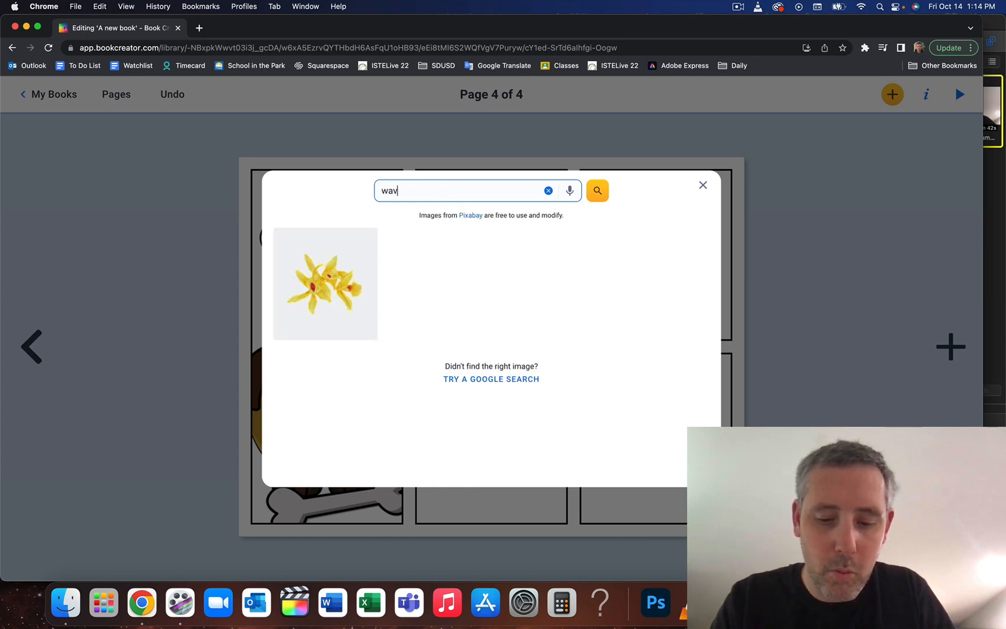
type("y lines")
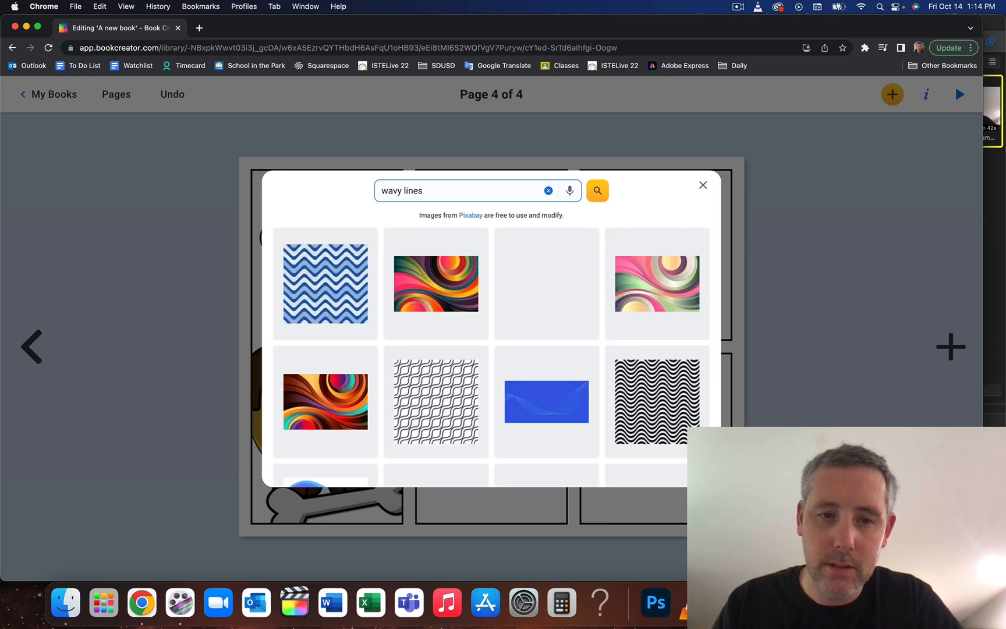
scroll(479, 308, "down", 4)
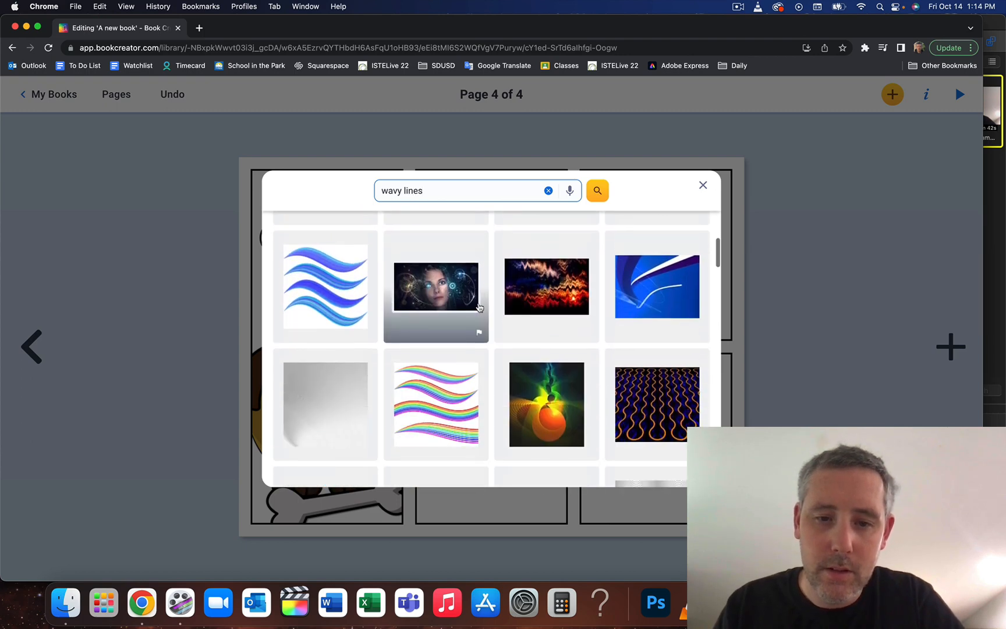
scroll(479, 307, "down", 3)
scroll(479, 307, "down", 5)
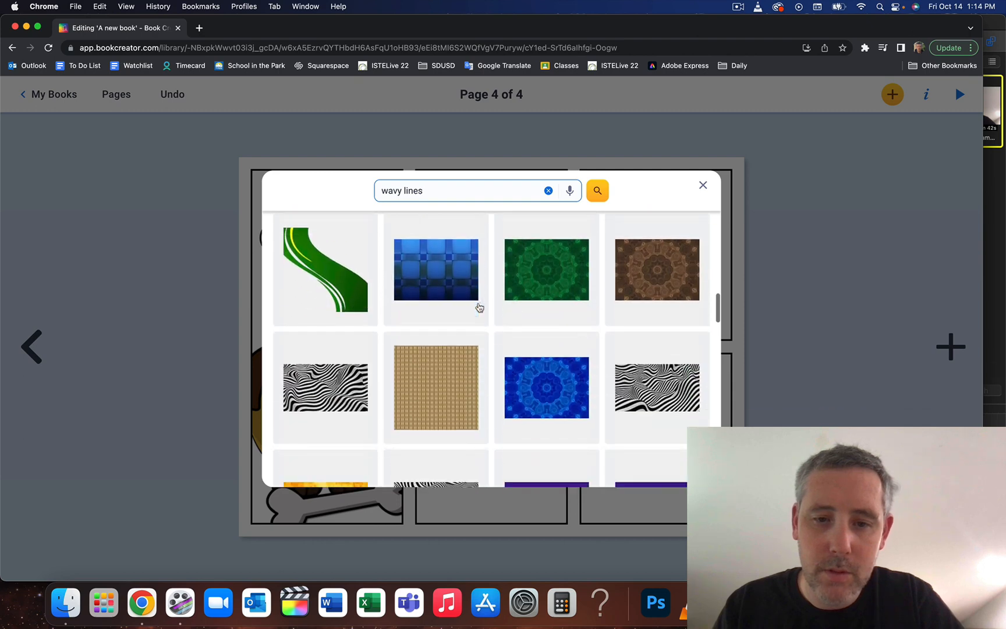
scroll(479, 308, "down", 2)
scroll(480, 308, "down", 7)
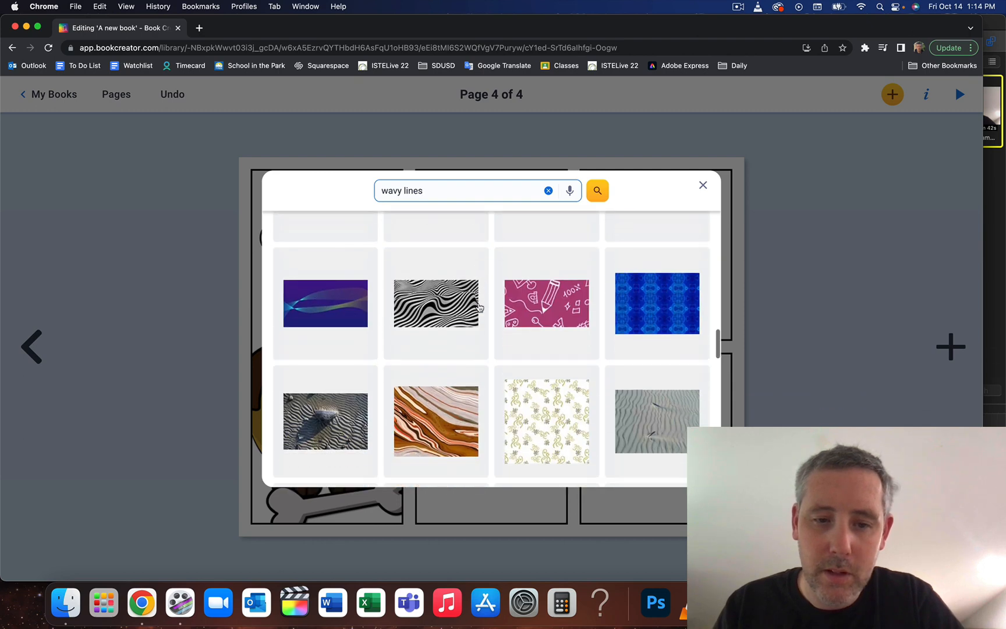
scroll(479, 307, "down", 7)
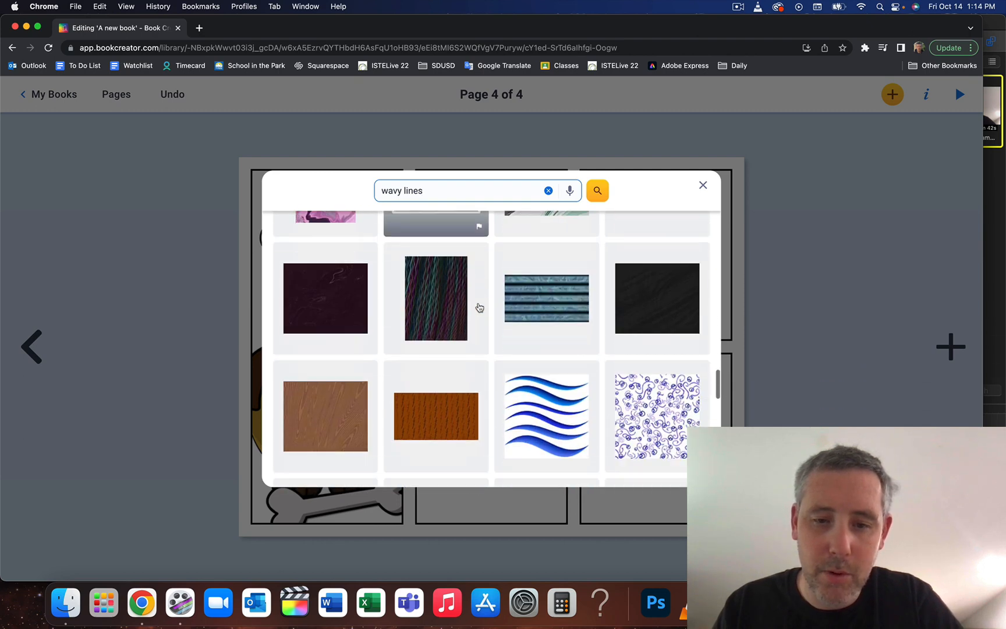
scroll(479, 308, "down", 5)
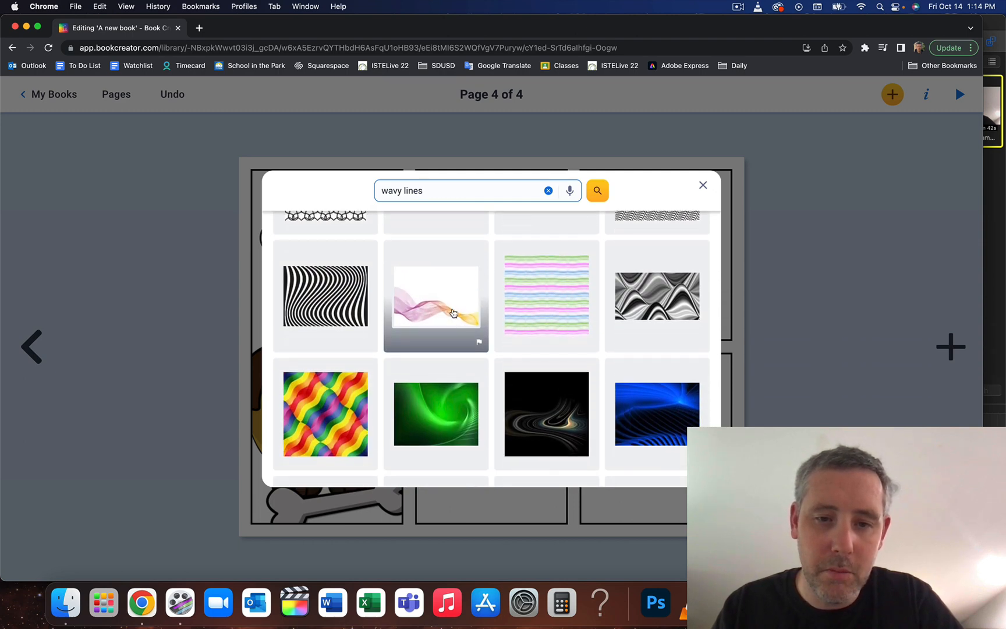
Try out the purple-to-yellow wave picture by adding it, scaling it down and moving it over the hamburger, and delete it.
left_click(455, 308)
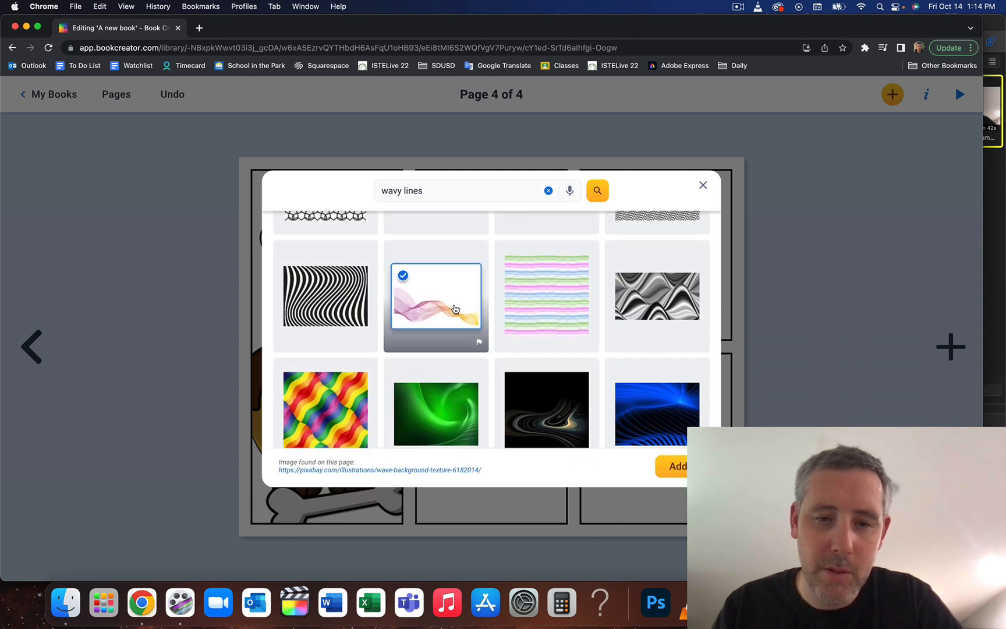
left_click(673, 467)
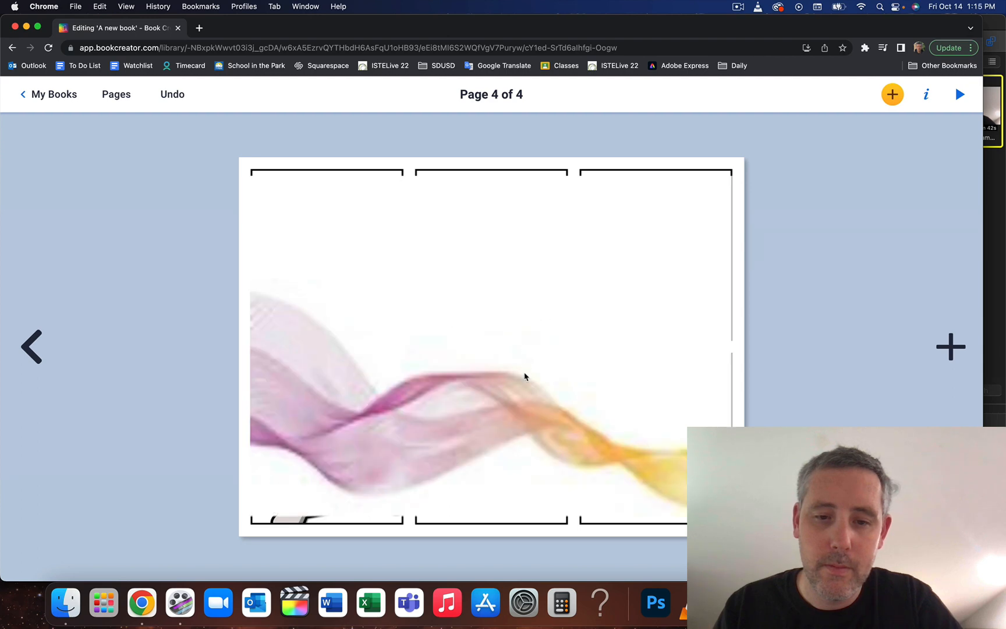
left_click_drag(733, 176, 443, 382)
left_click_drag(381, 430, 511, 240)
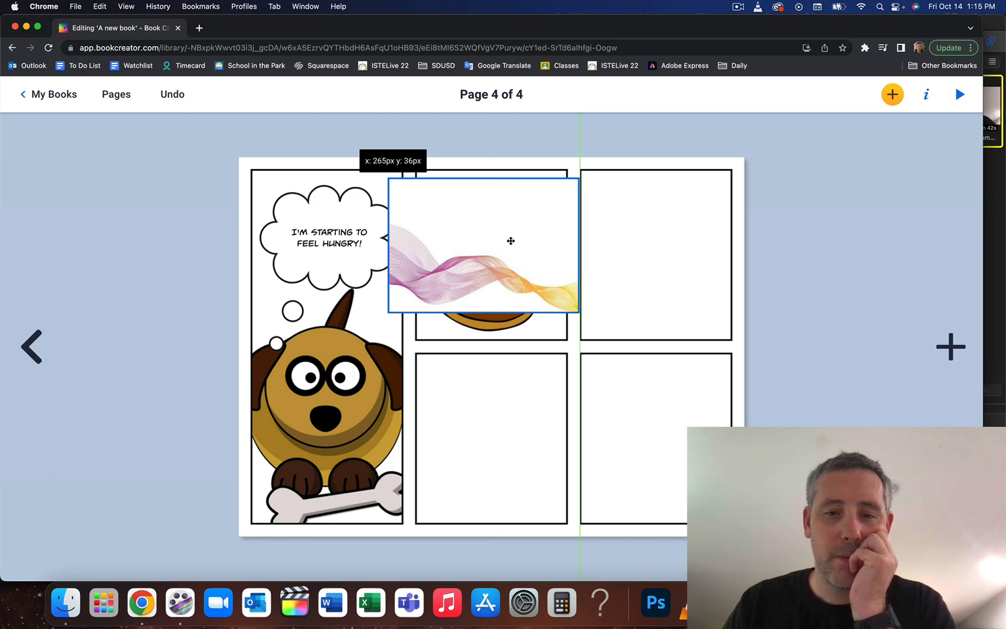
left_click_drag(510, 240, 566, 236)
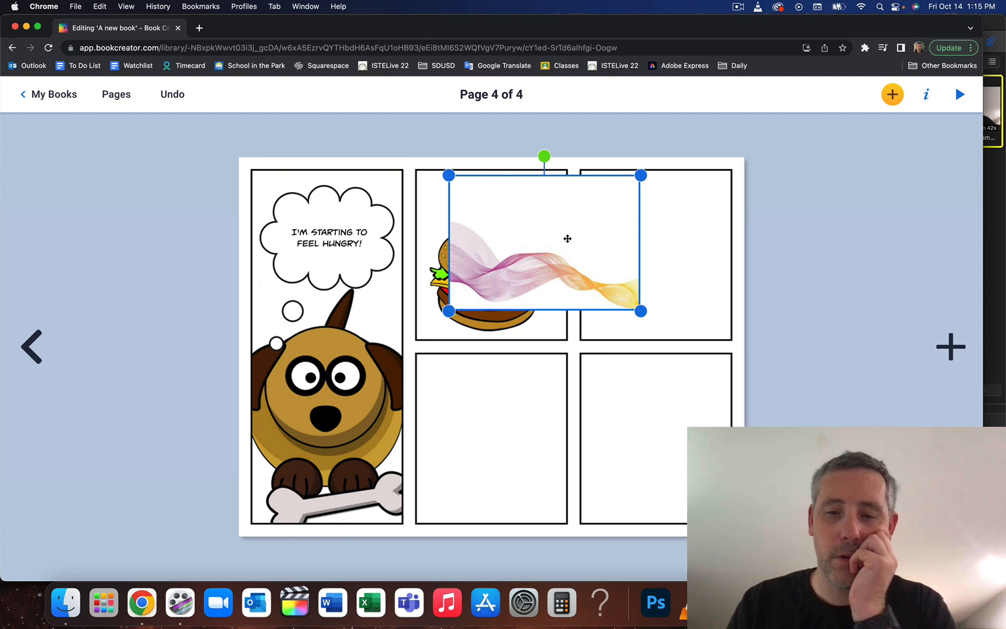
key("BackSpace")
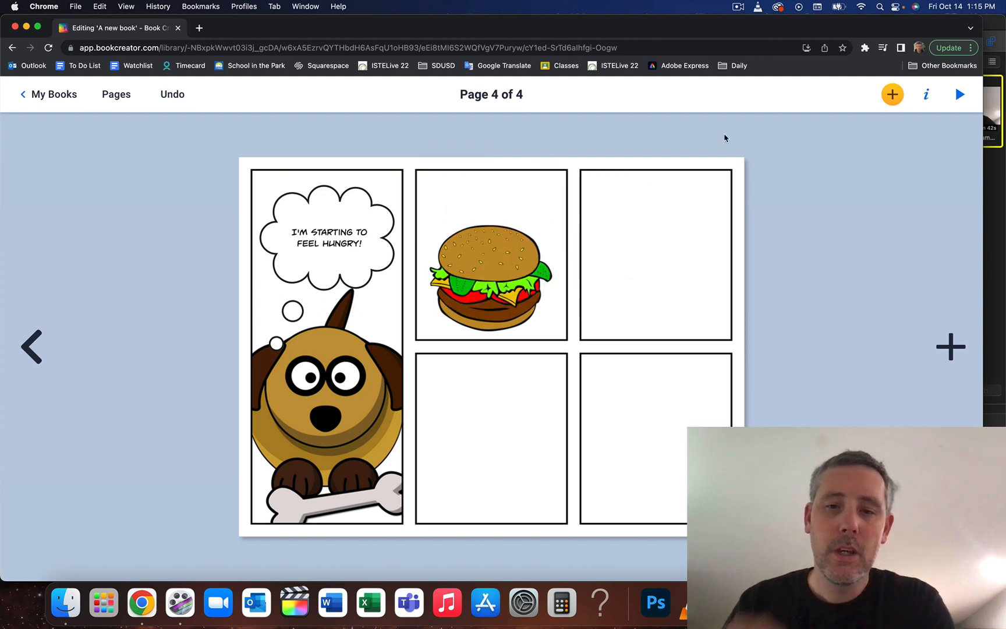
Start a pen drawing on the page with a golden-brown color, the paintbrush tool and the second-smallest brush size.
left_click(898, 100)
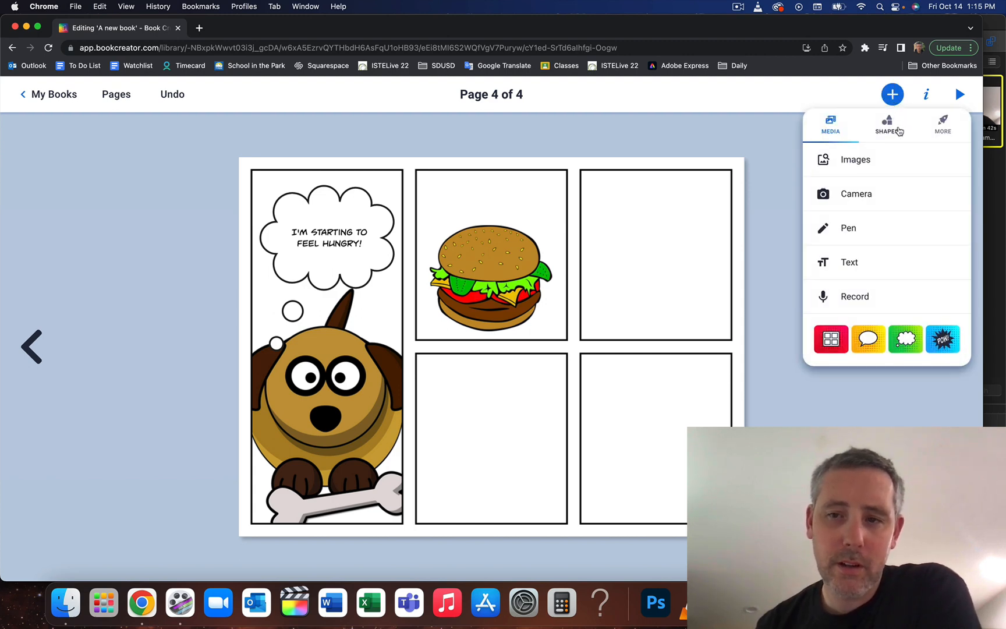
left_click(866, 234)
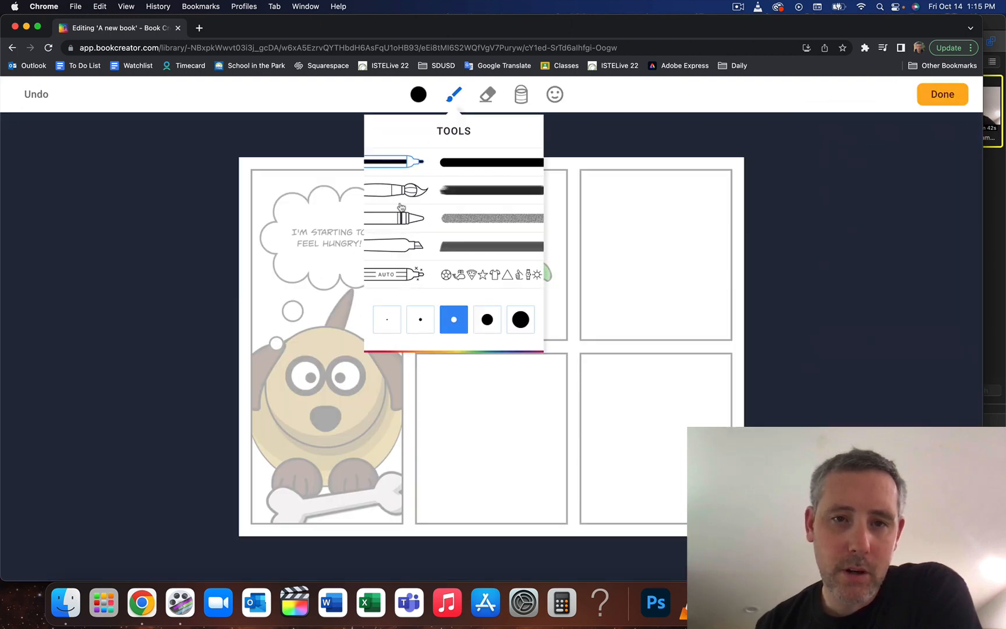
left_click(418, 96)
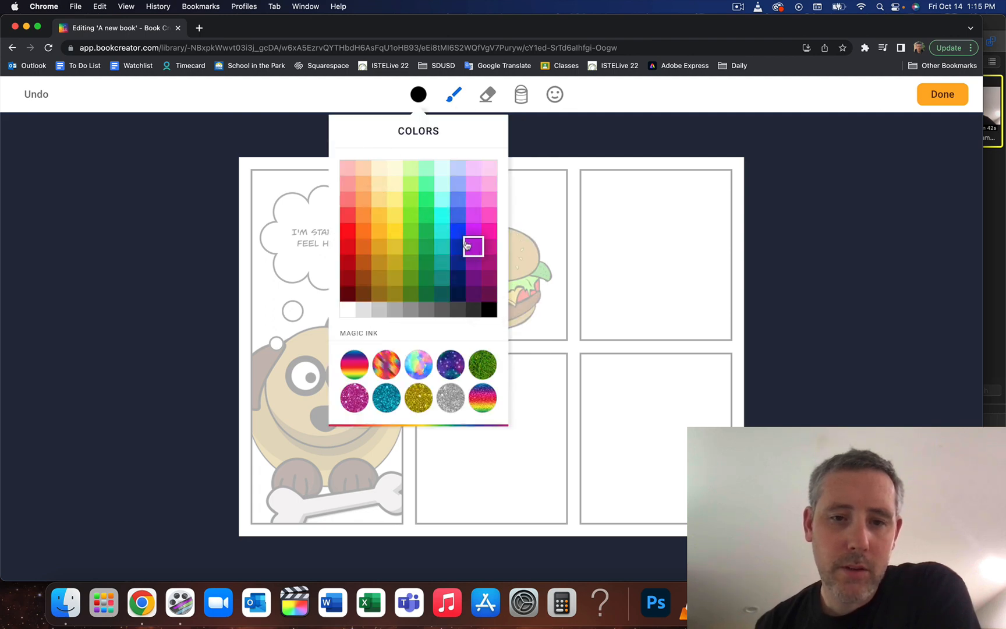
left_click(379, 265)
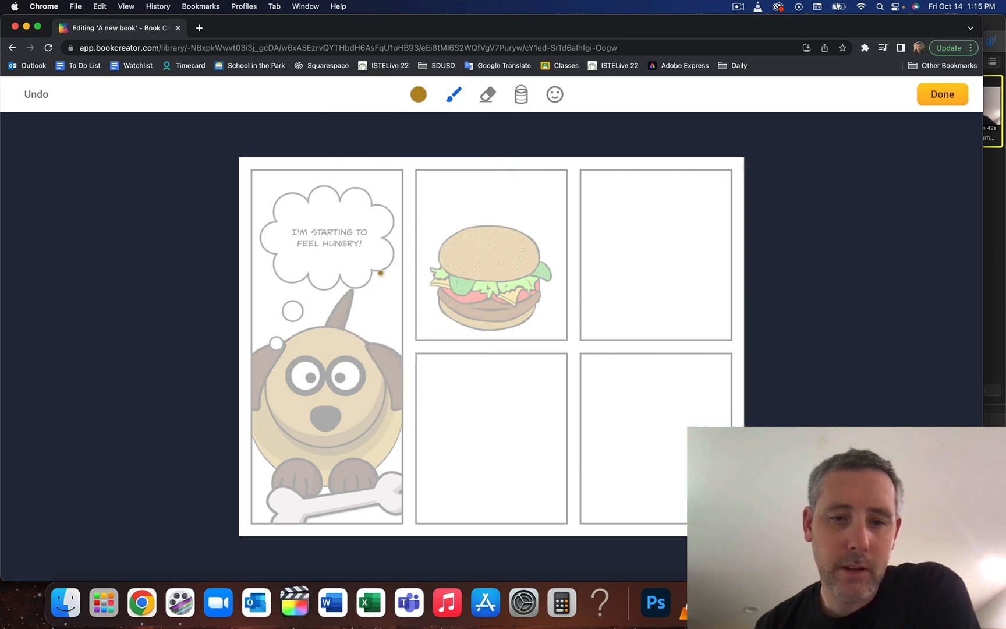
left_click(455, 96)
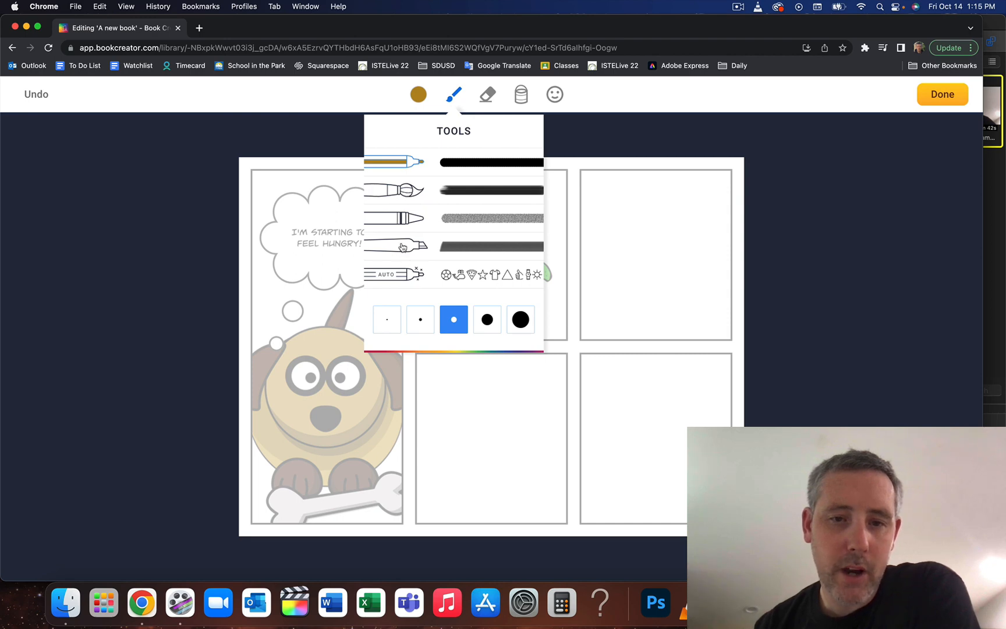
left_click(401, 192)
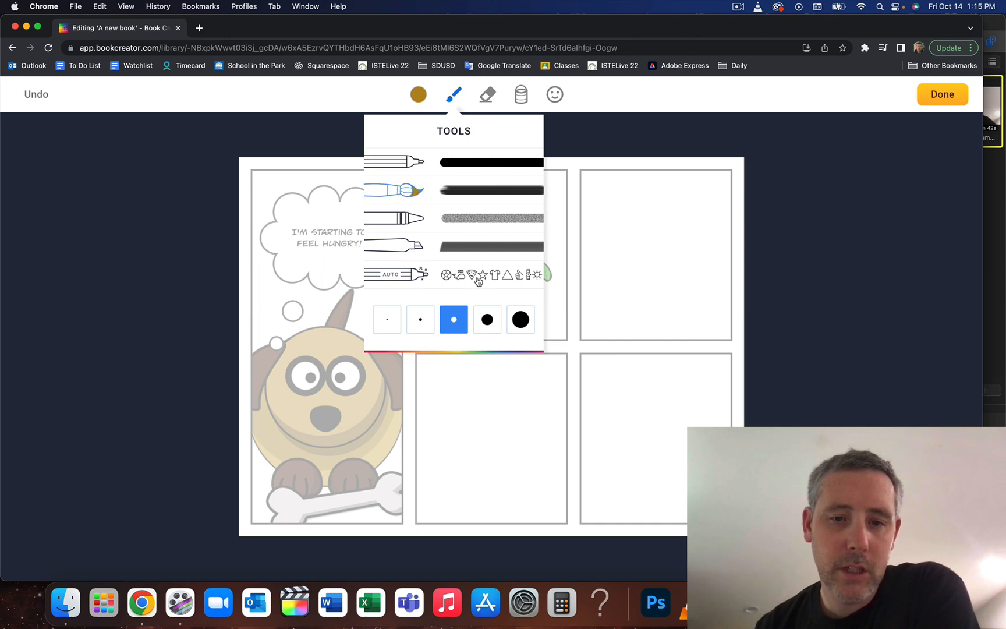
left_click(422, 321)
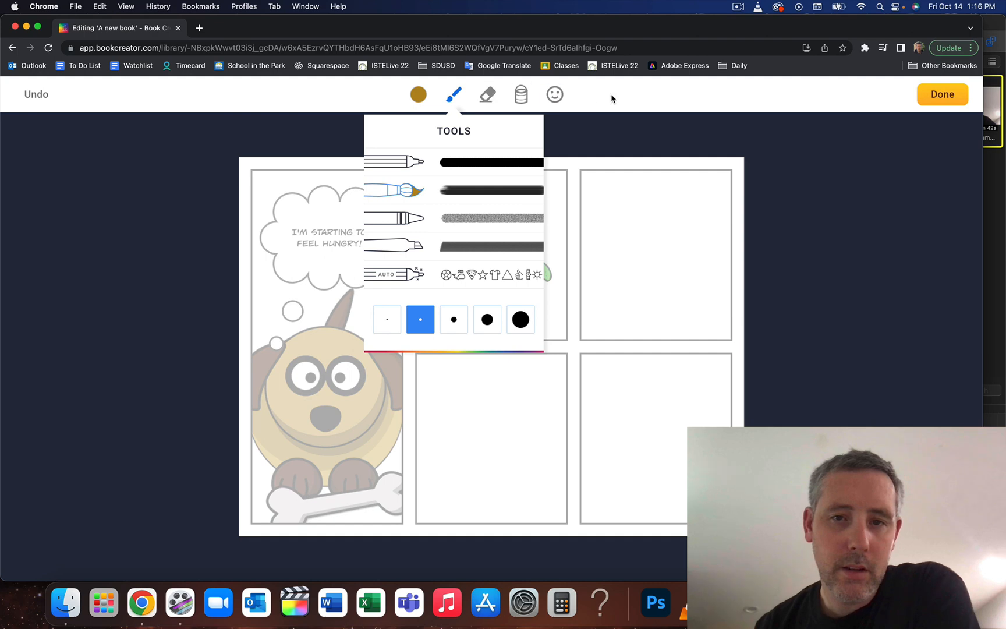
left_click(560, 145)
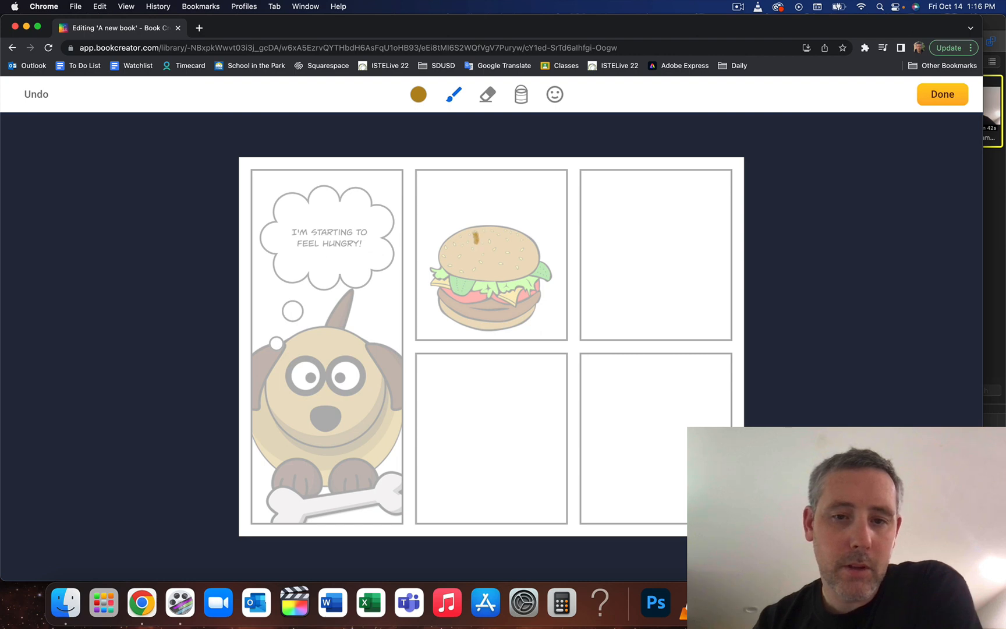
Draw three wavy smell lines rising from the hamburger to the top of its panel and finish the drawing.
mouse_move(459, 217)
left_mouse_down()
mouse_move(457, 196)
mouse_move(434, 186)
left_mouse_up()
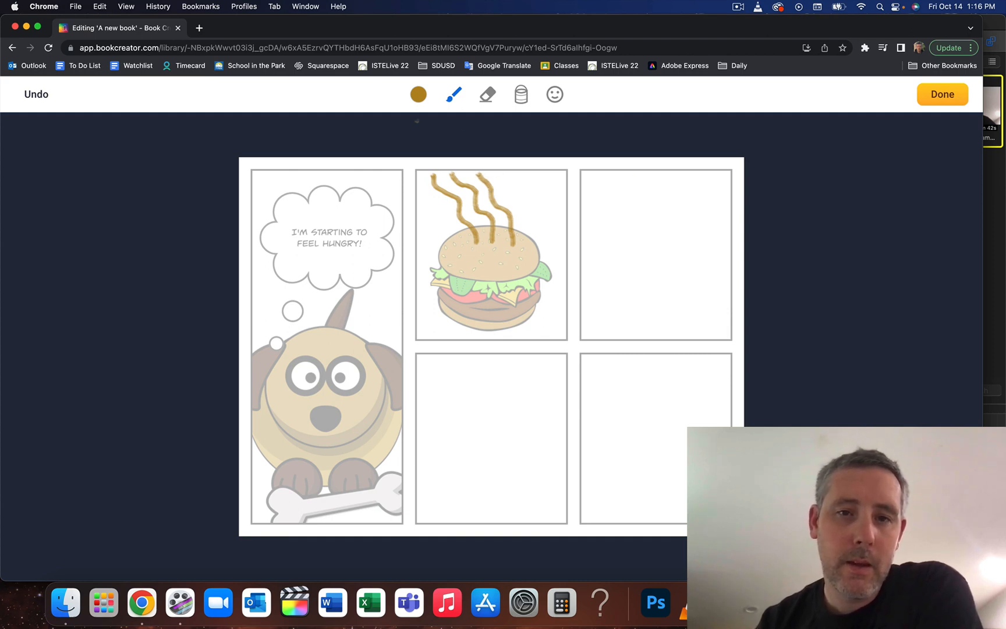
left_click(941, 96)
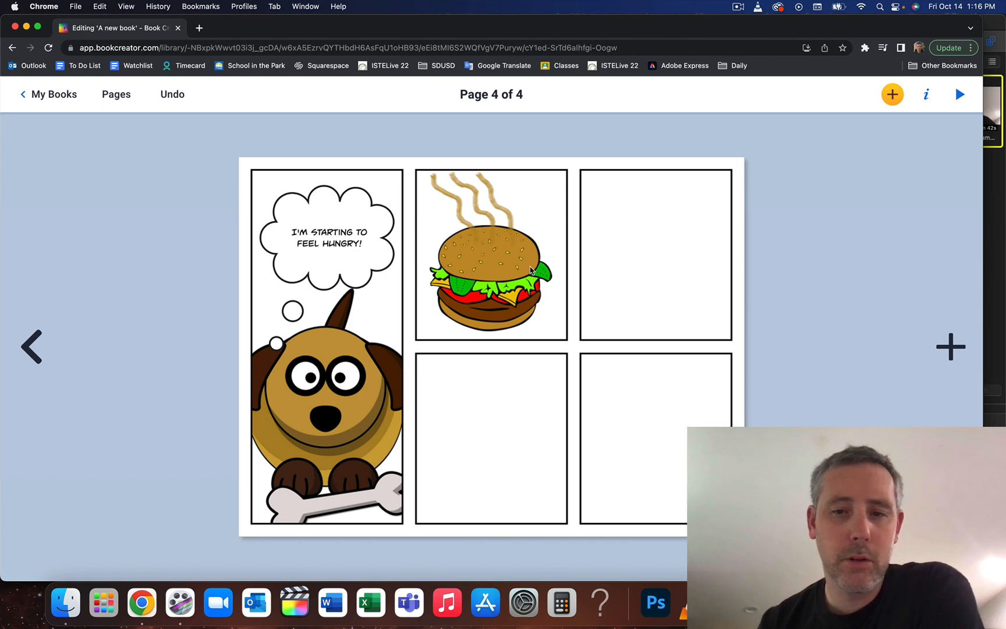
Fill the empty panel beside the hamburger with the brown dog and bone picture from an image search for "cartoon dog".
left_click(691, 257)
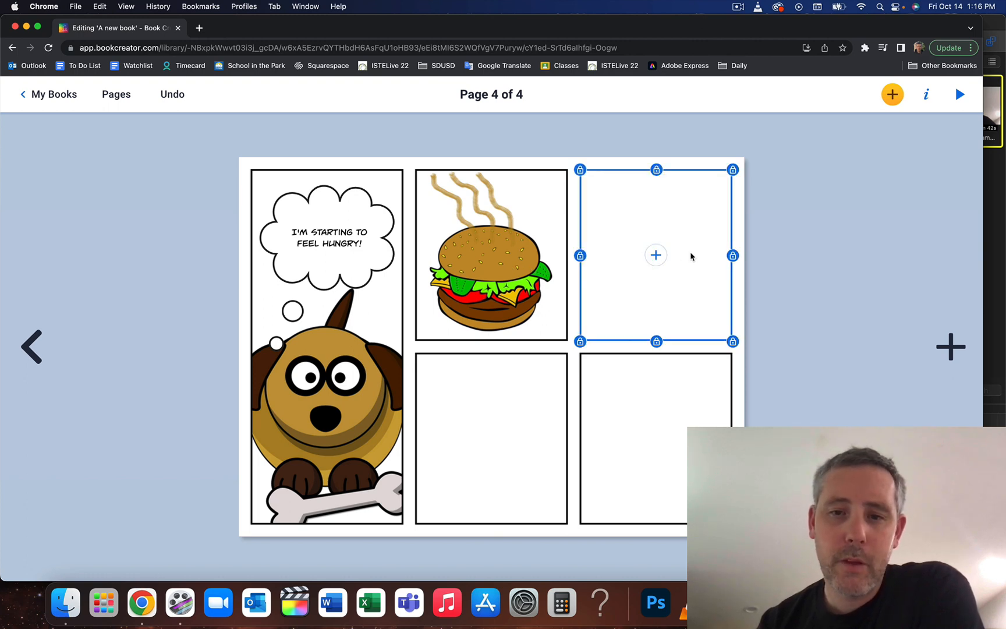
left_click(656, 256)
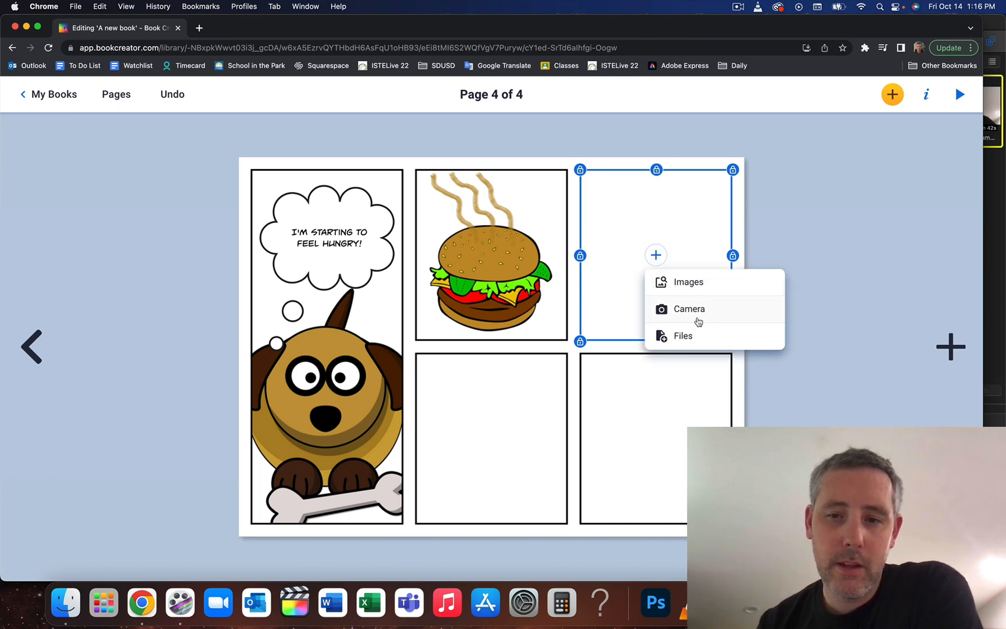
left_click(688, 282)
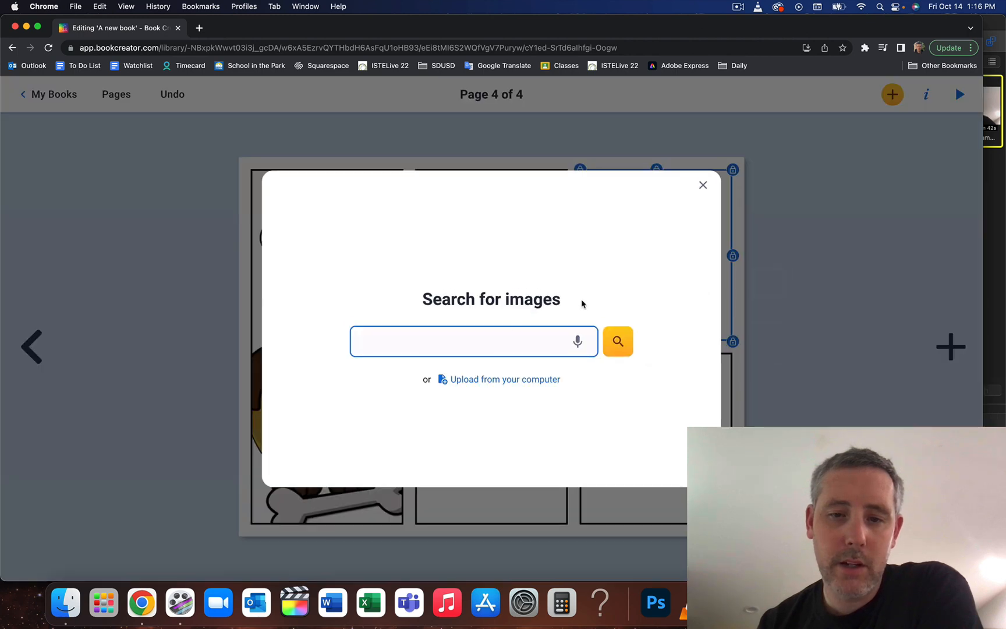
type("cart")
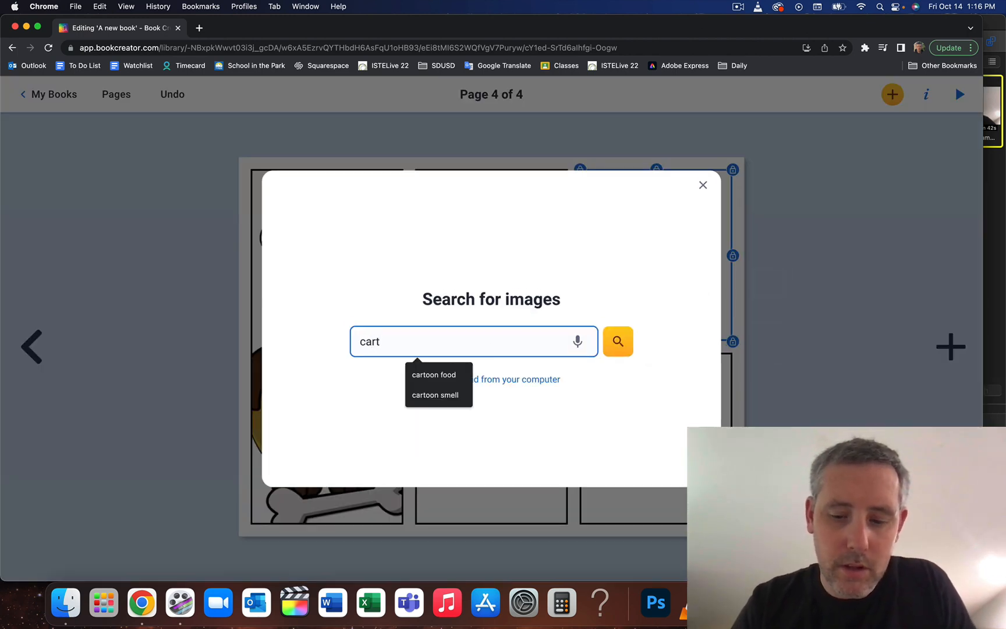
type("oon dog")
key("Return")
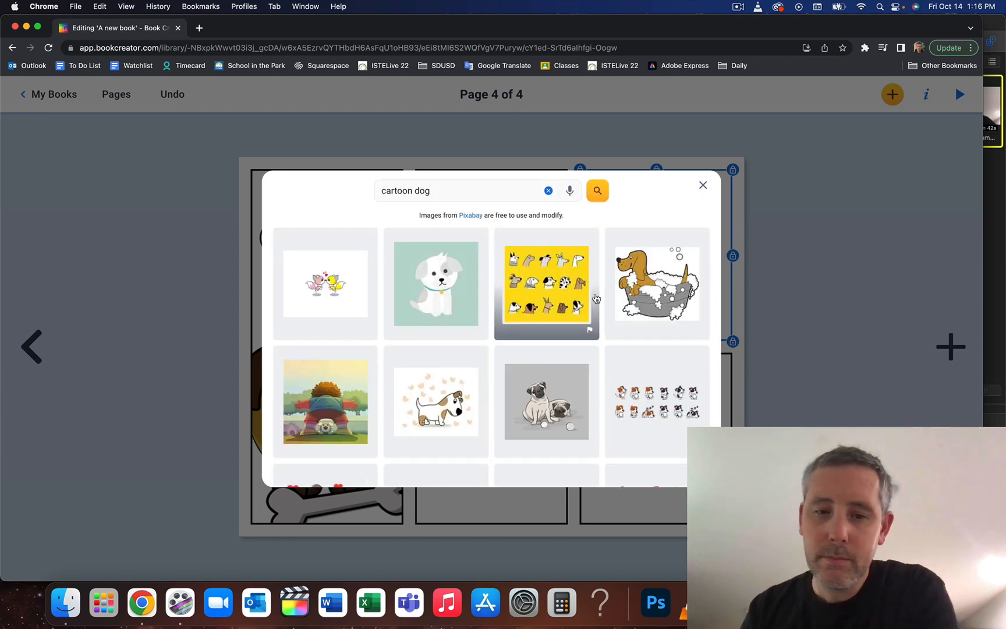
scroll(605, 312, "down", 5)
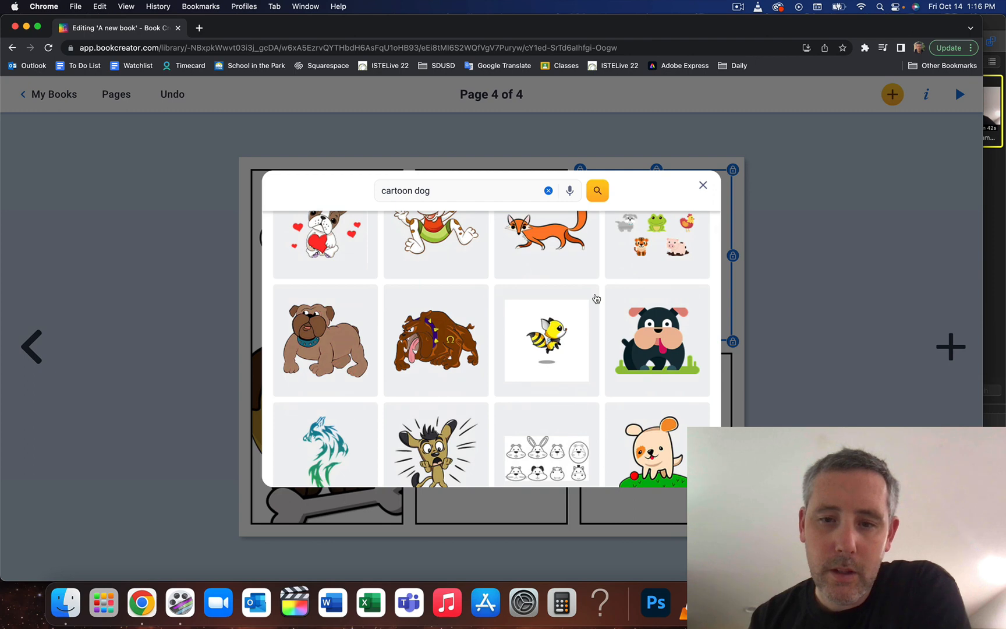
scroll(596, 298, "down", 8)
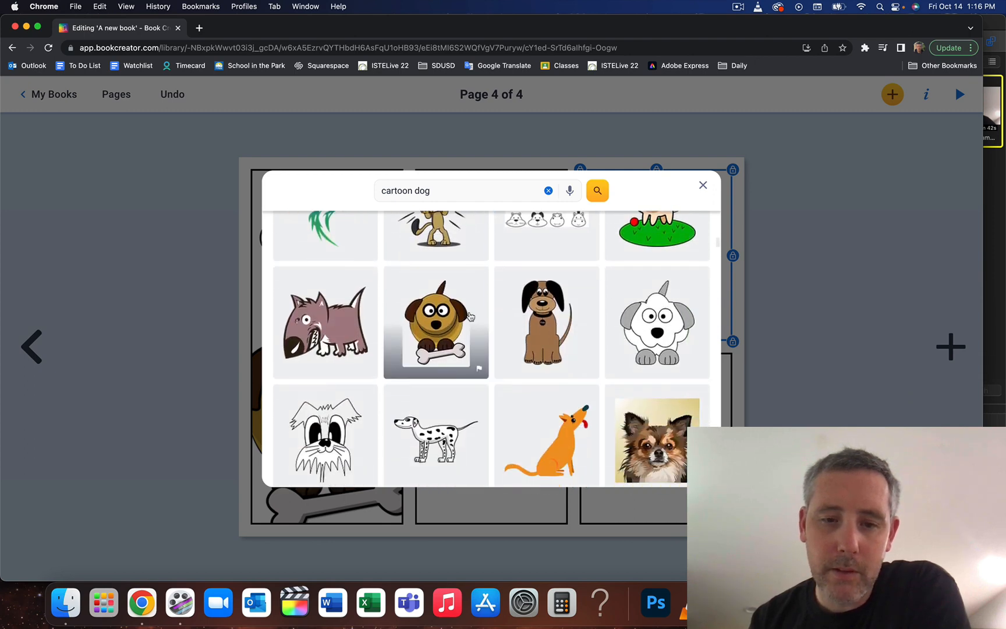
left_click(469, 316)
left_click(679, 471)
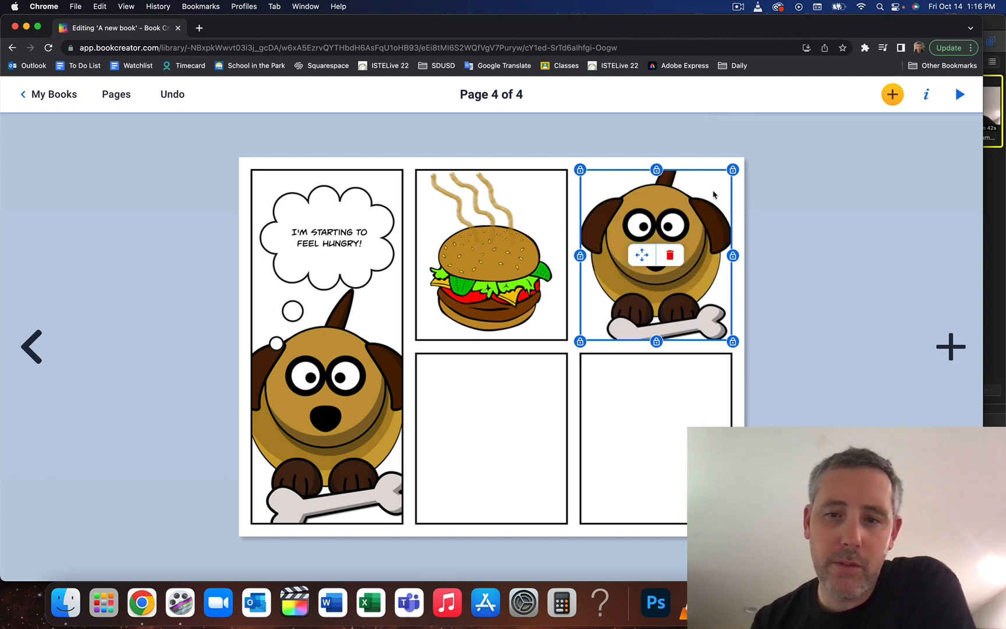
Enlarge the dog picture and reposition it so that its face fills the panel as a close-up.
left_click(720, 158)
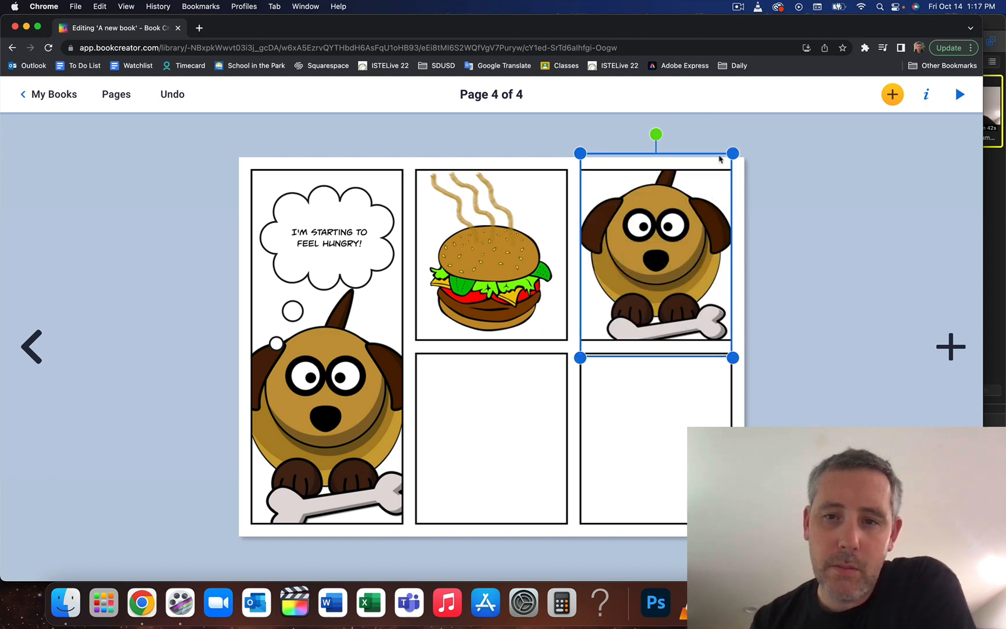
left_click_drag(733, 154, 812, 99)
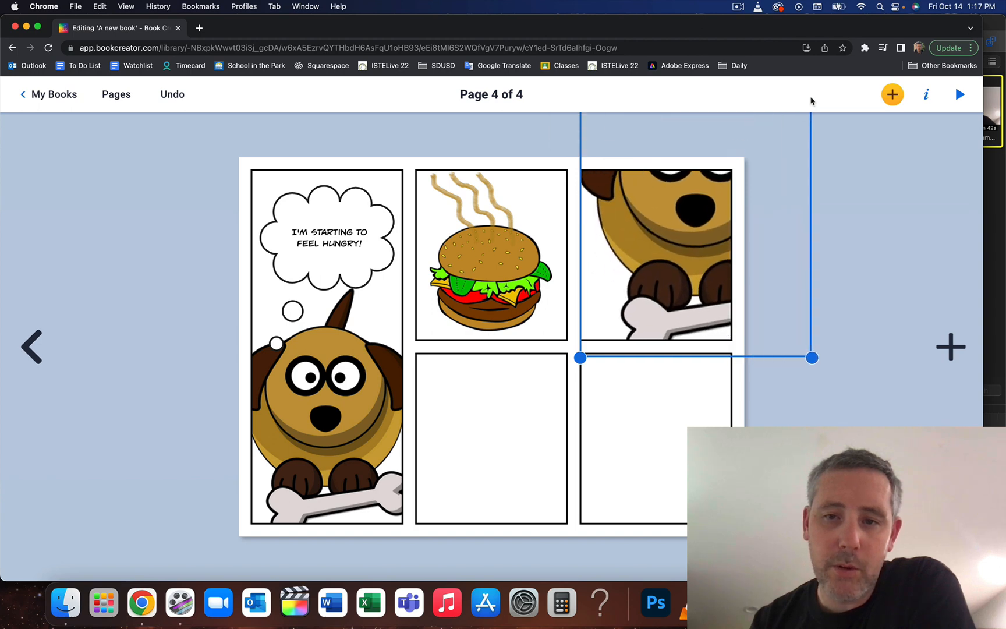
left_click_drag(691, 256, 649, 340)
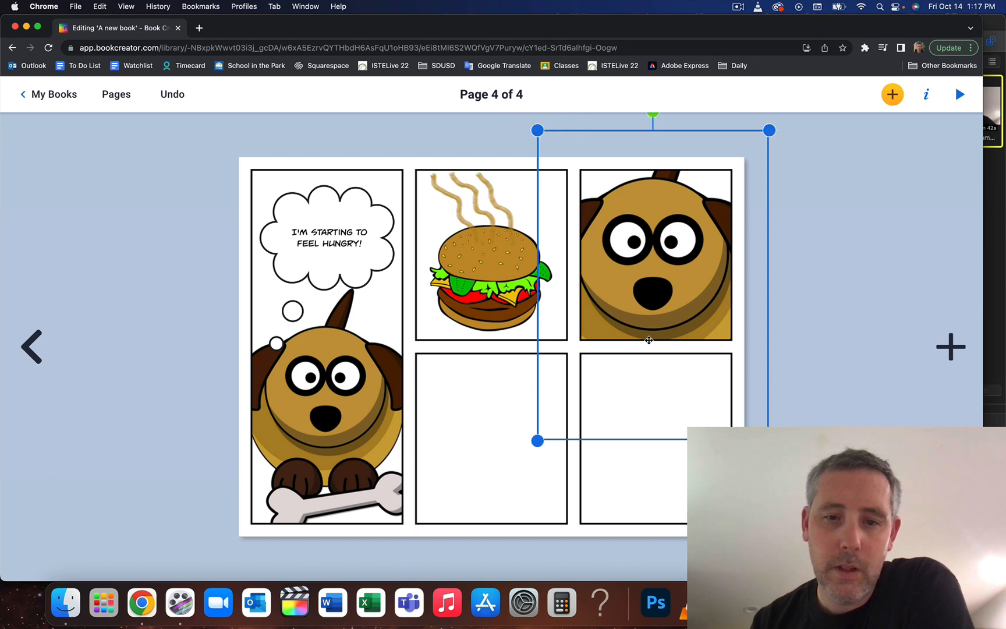
left_click(479, 140)
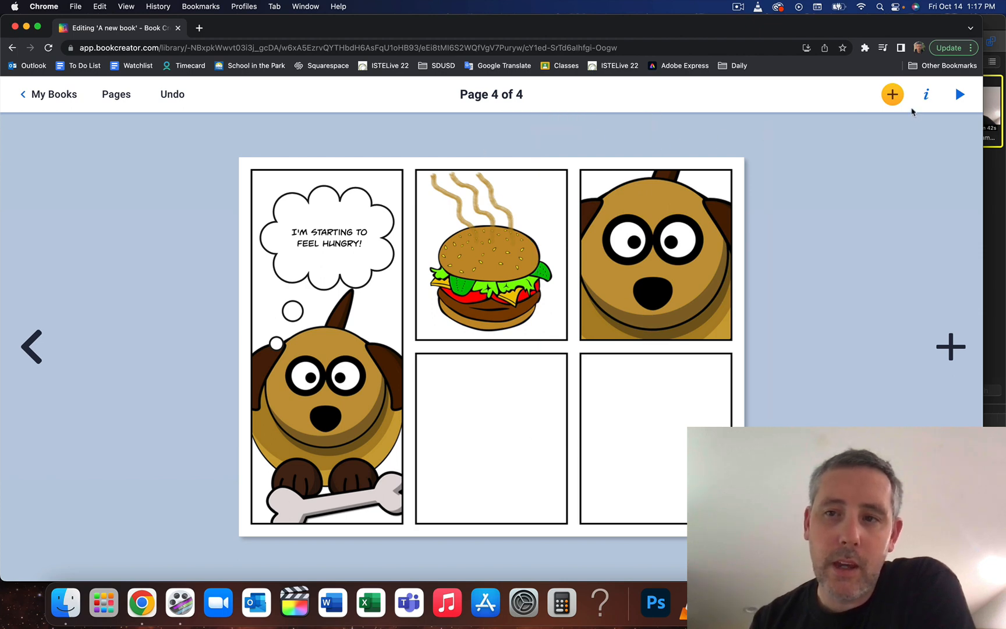
Start a new pen drawing on the page with a golden-brown color and the paintbrush tool.
left_click(893, 95)
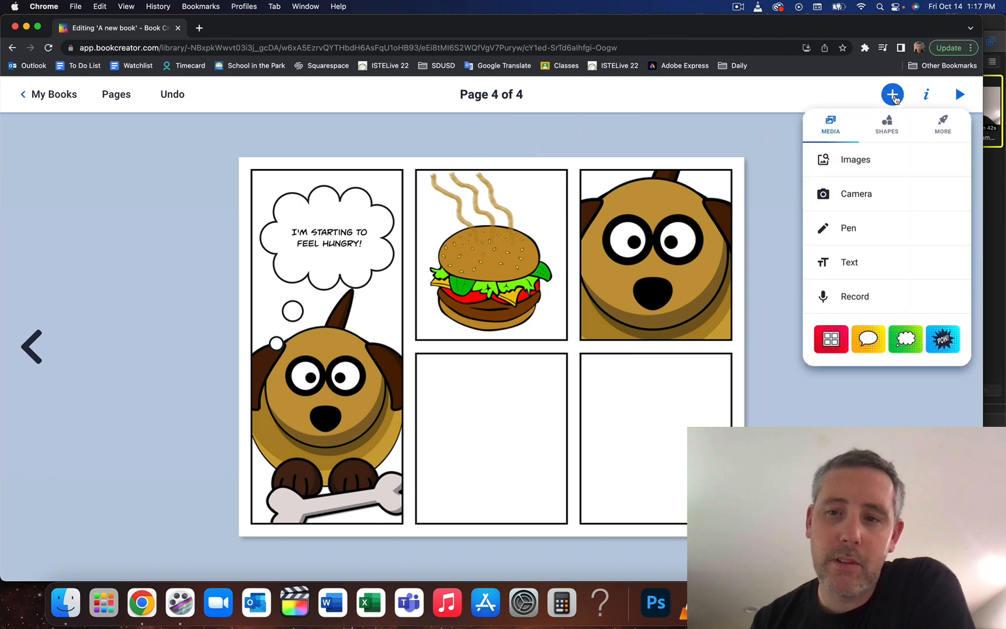
left_click(876, 225)
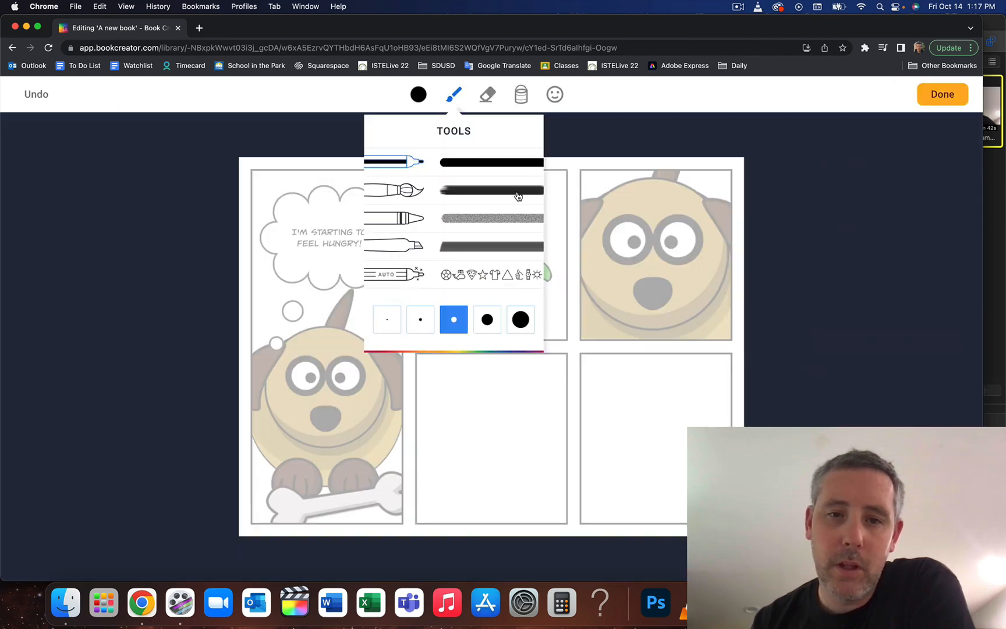
left_click(418, 100)
left_click(418, 100)
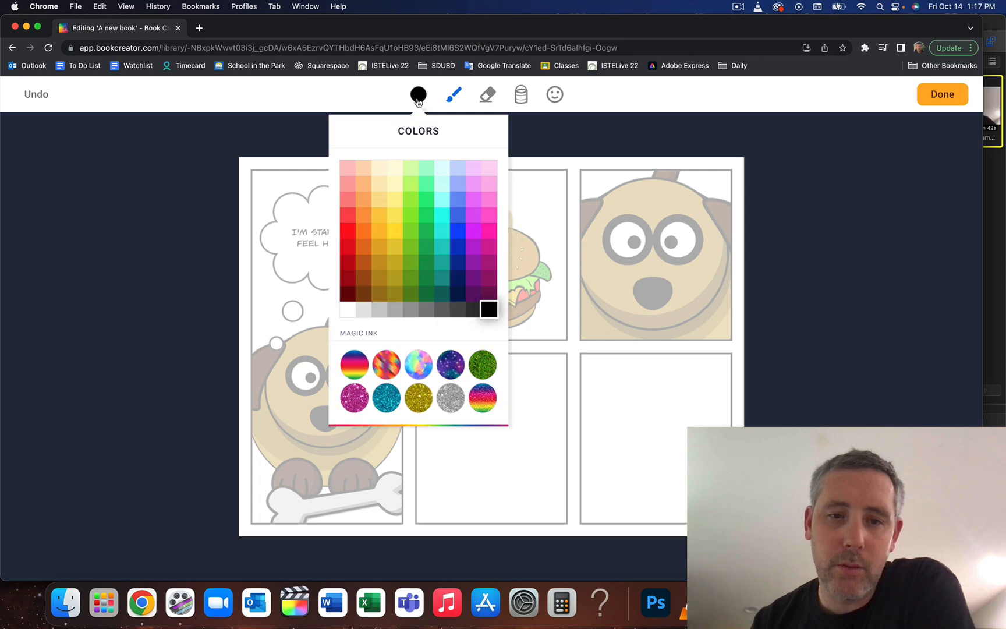
left_click(379, 279)
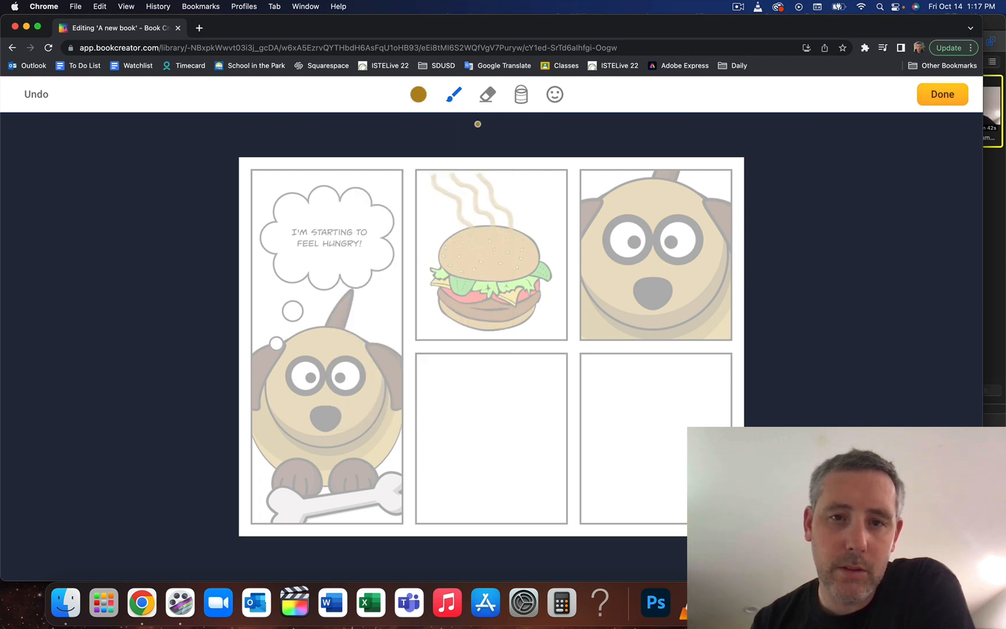
left_click(454, 95)
left_click(412, 189)
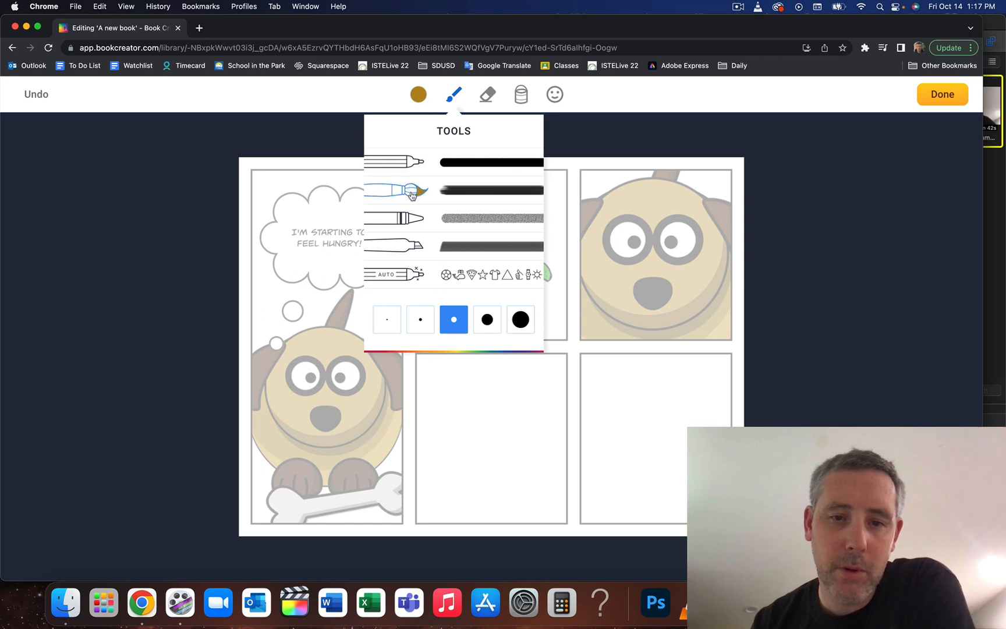
left_click(614, 103)
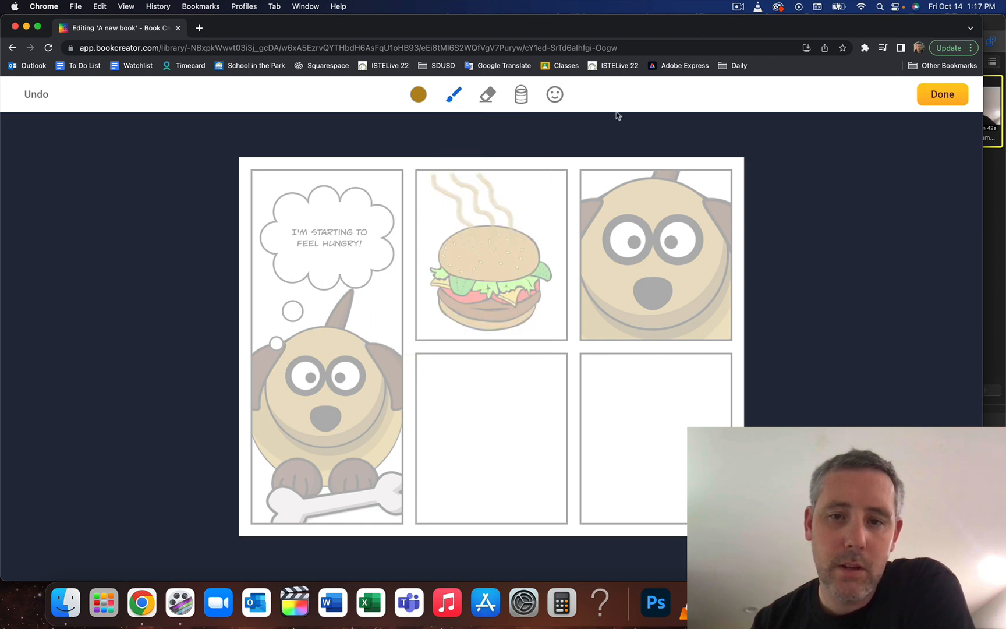
Draw three wavy smell lines from the close-up panel's left edge toward the dog's nose, redoing the third as a short upper one, and finish the drawing.
left_click_drag(665, 277, 673, 272)
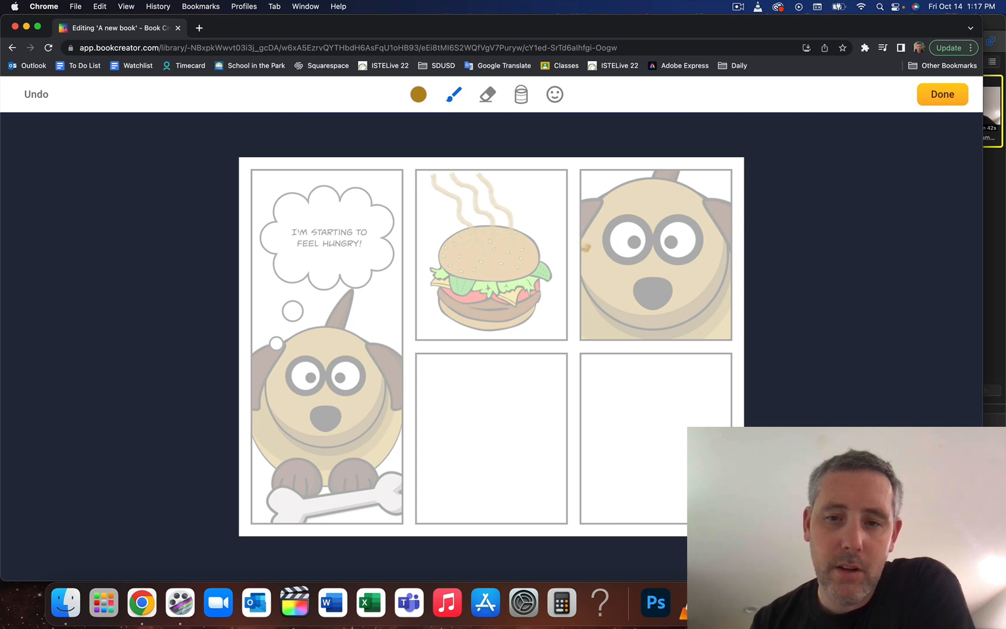
left_click_drag(585, 247, 596, 249)
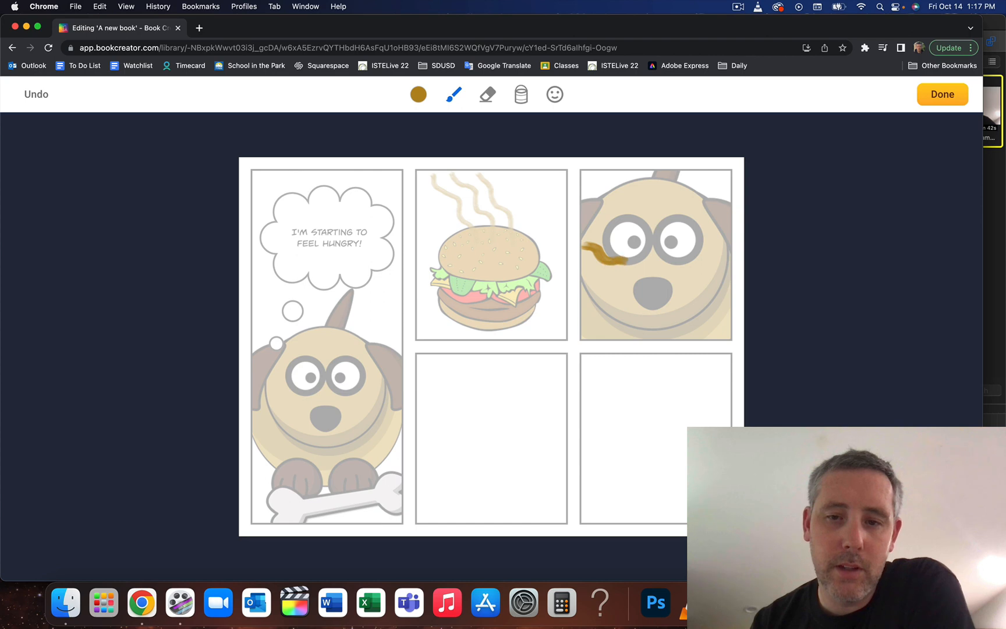
left_click_drag(638, 263, 647, 284)
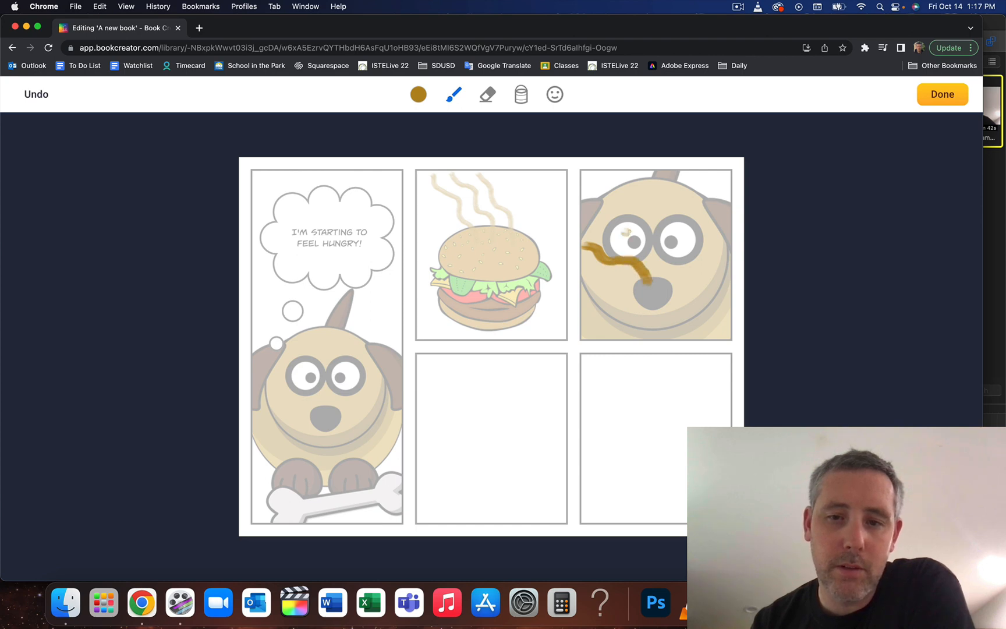
mouse_move(579, 222)
left_mouse_down()
mouse_move(644, 243)
mouse_move(656, 282)
left_mouse_up()
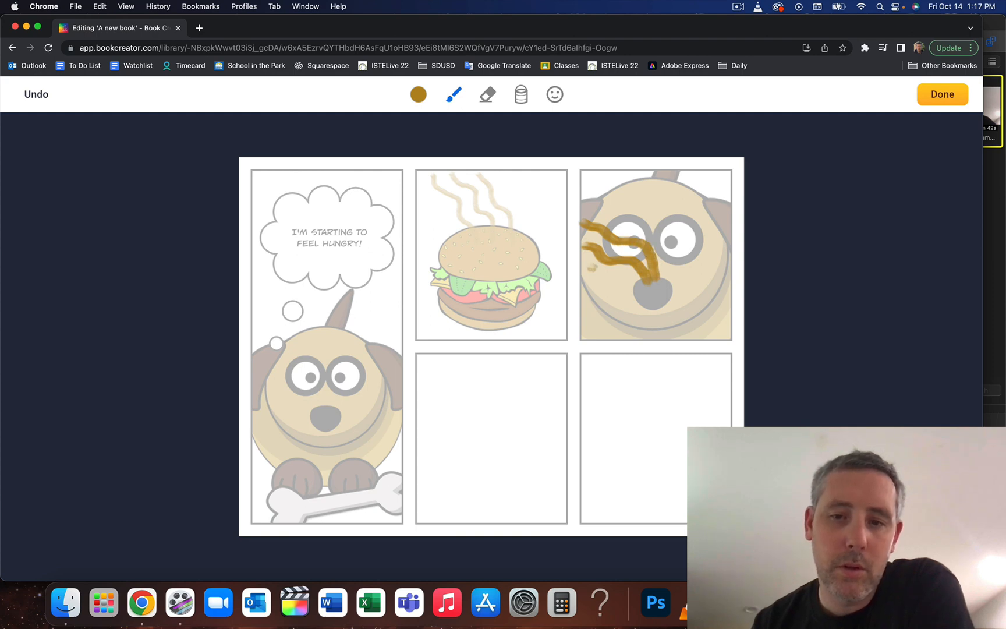
left_click_drag(583, 263, 643, 284)
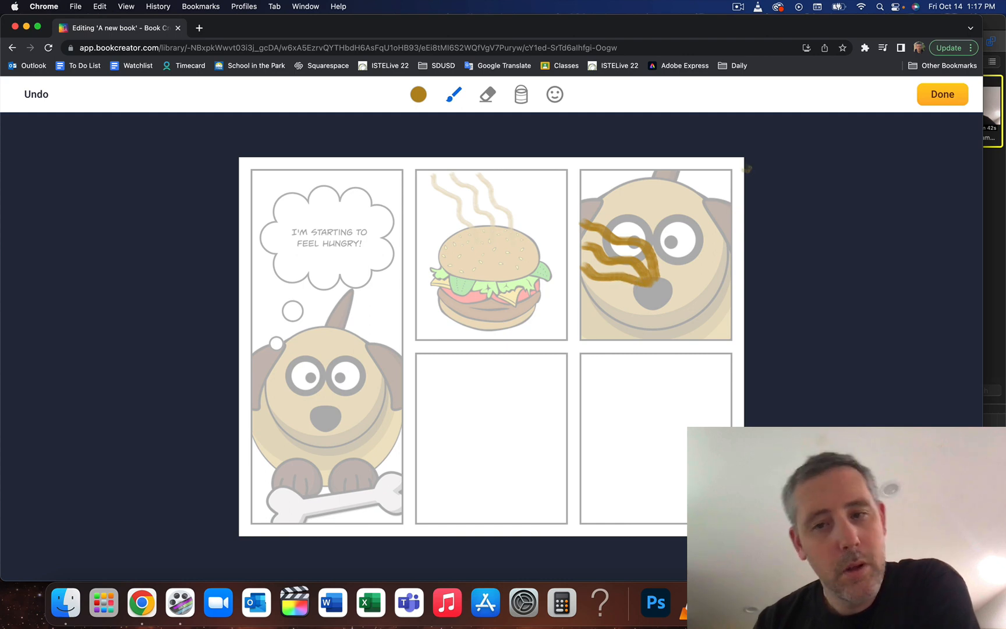
key("super+z")
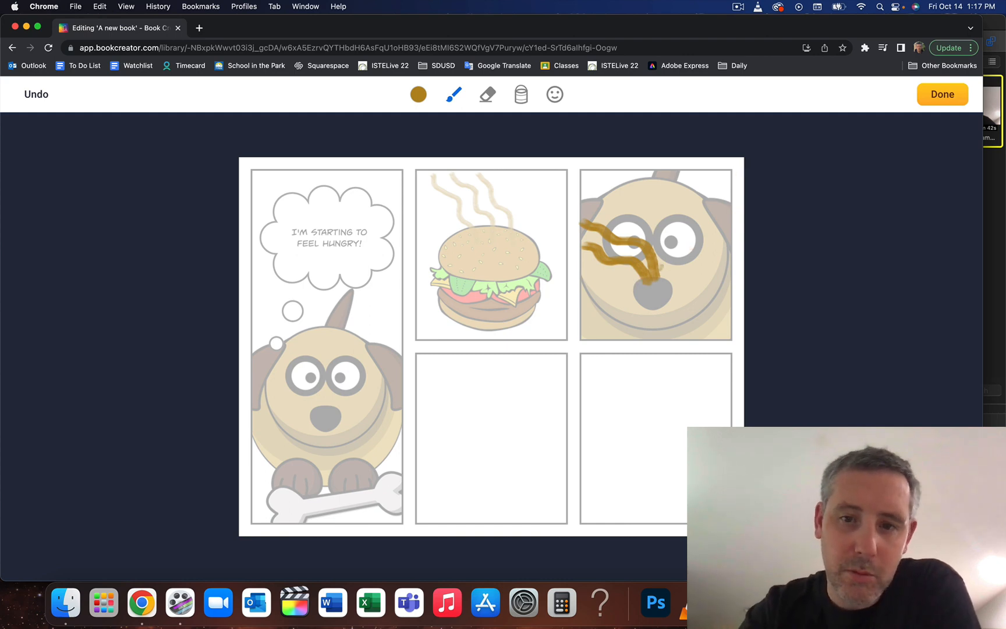
left_click_drag(584, 210, 647, 234)
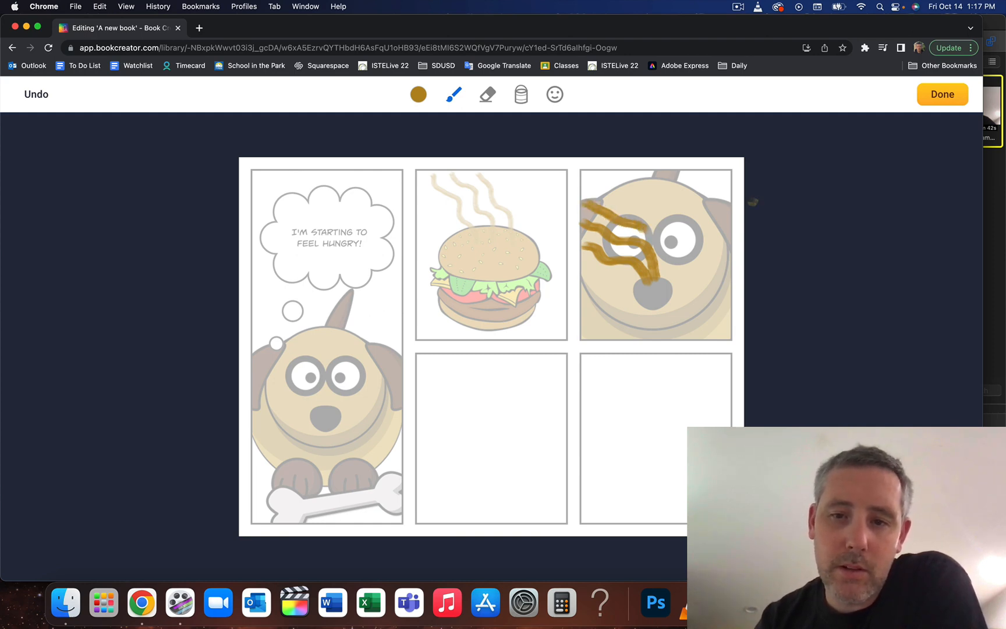
key("super+z")
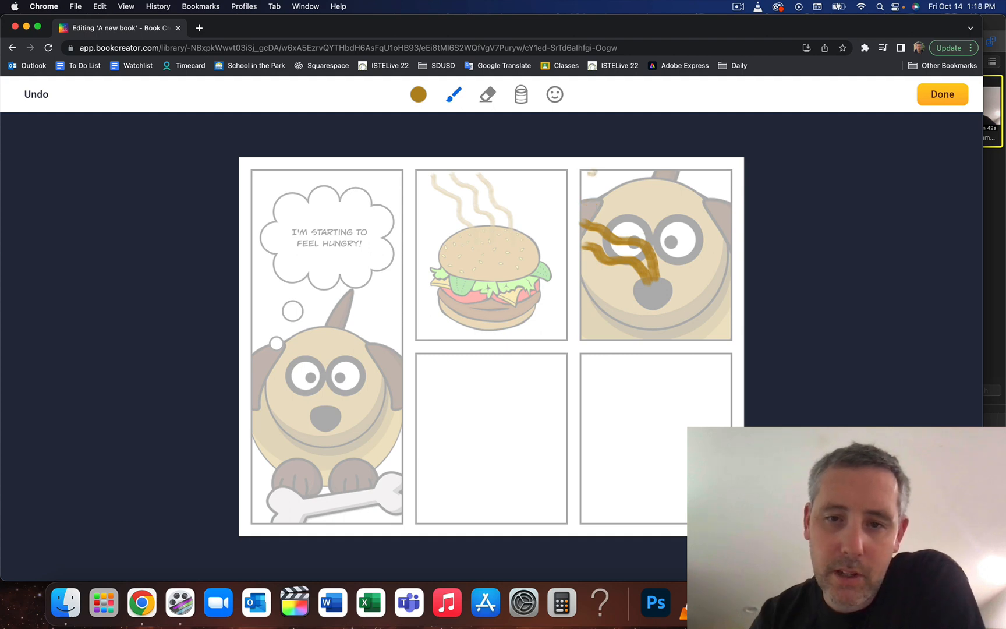
mouse_move(589, 198)
left_mouse_down()
mouse_move(614, 204)
mouse_move(621, 219)
left_mouse_up()
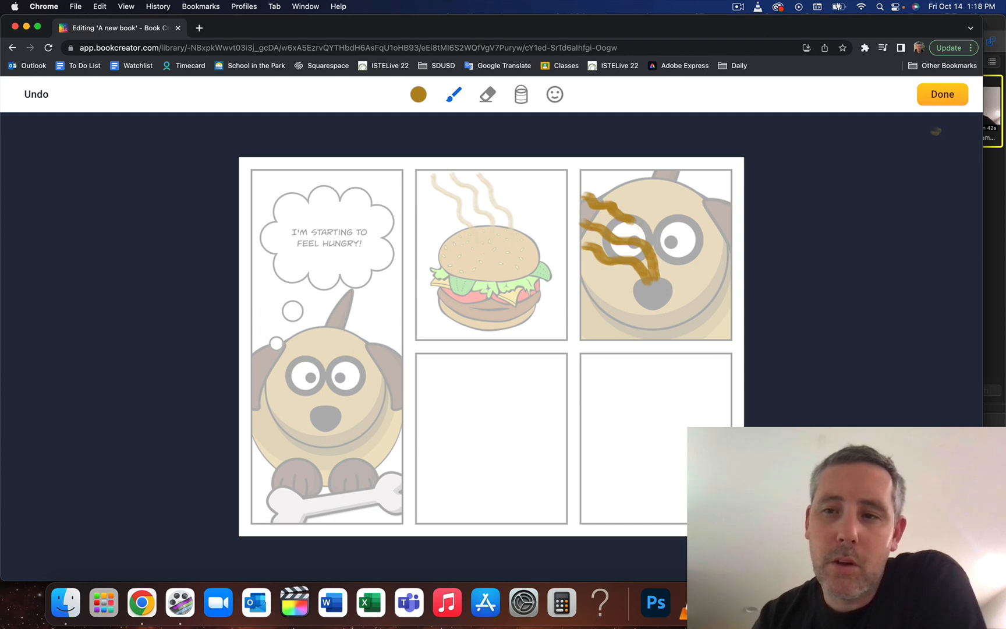
left_click(956, 97)
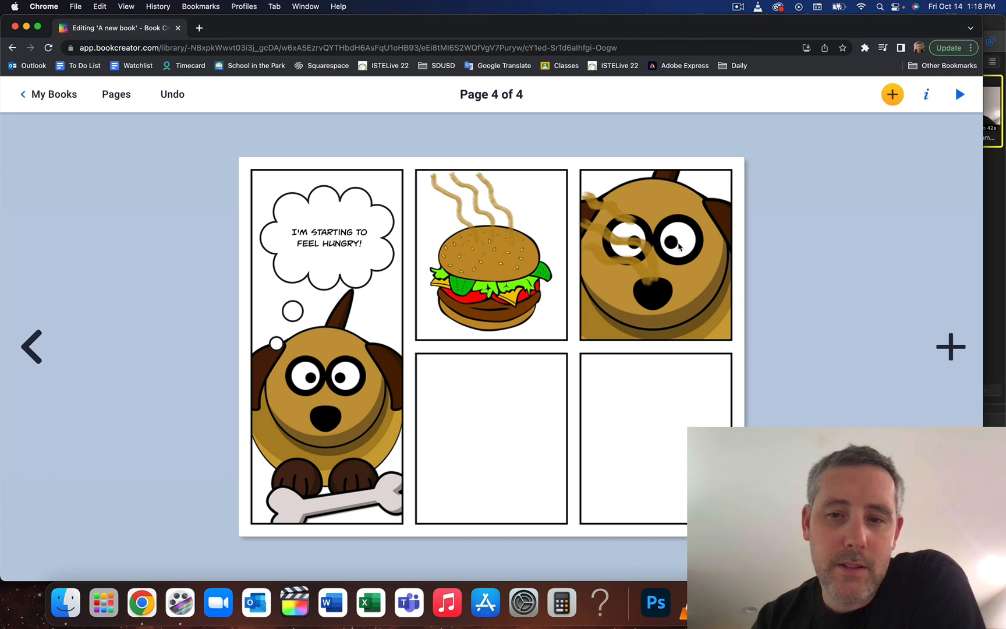
Fill the empty panel below the hamburger with the brown dog and bone picture from an image search for "cartoon dog".
left_click(519, 473)
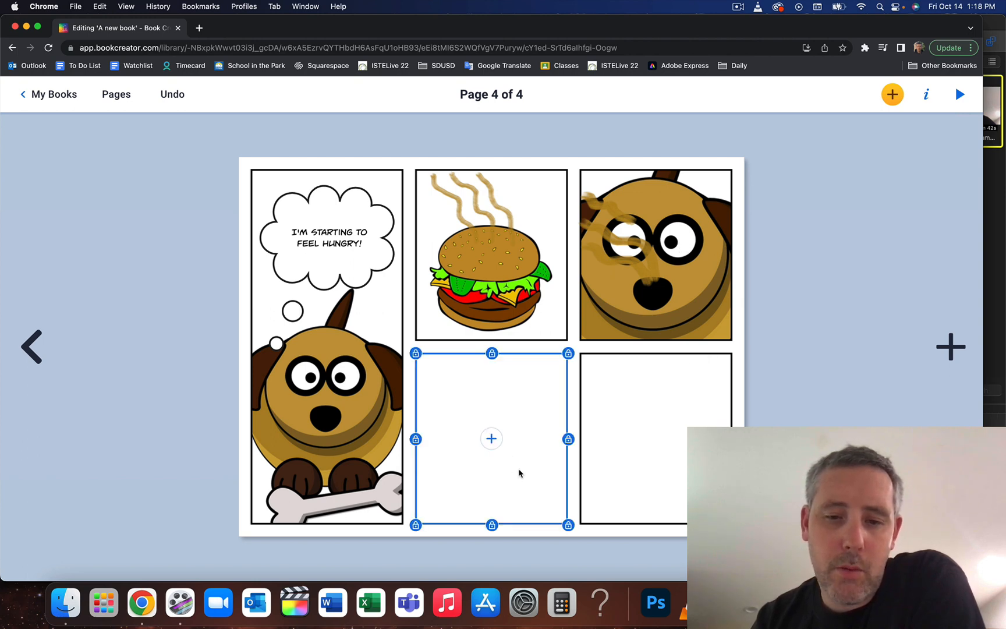
left_click(492, 439)
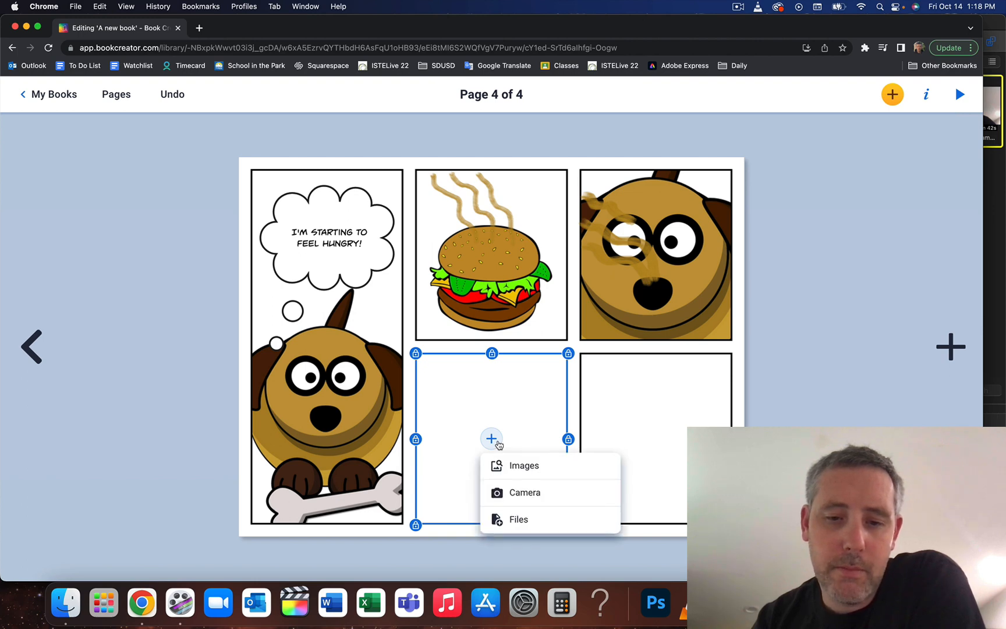
left_click(532, 465)
type("c")
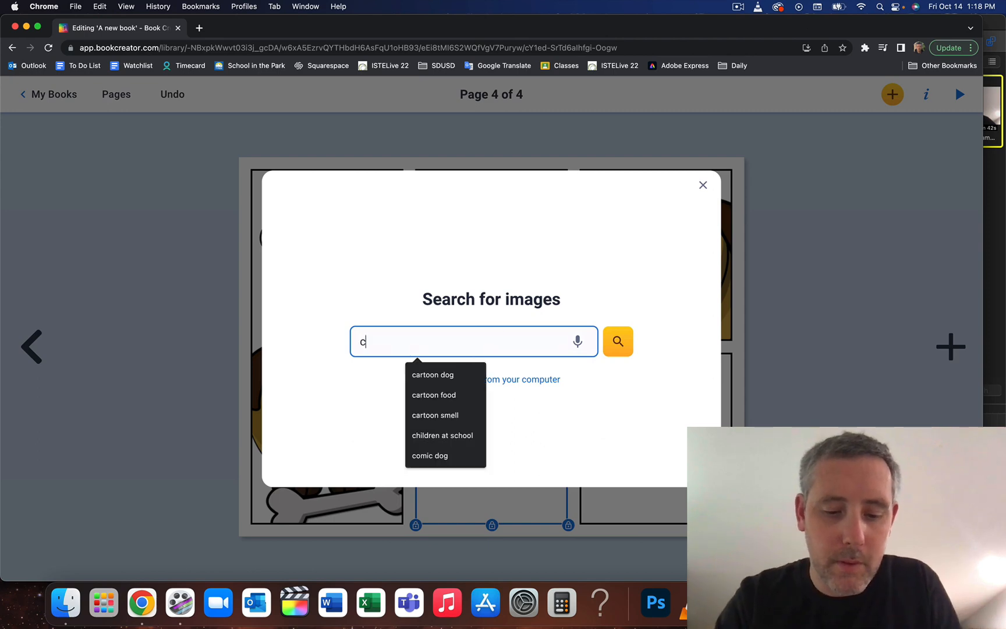
type("artoo")
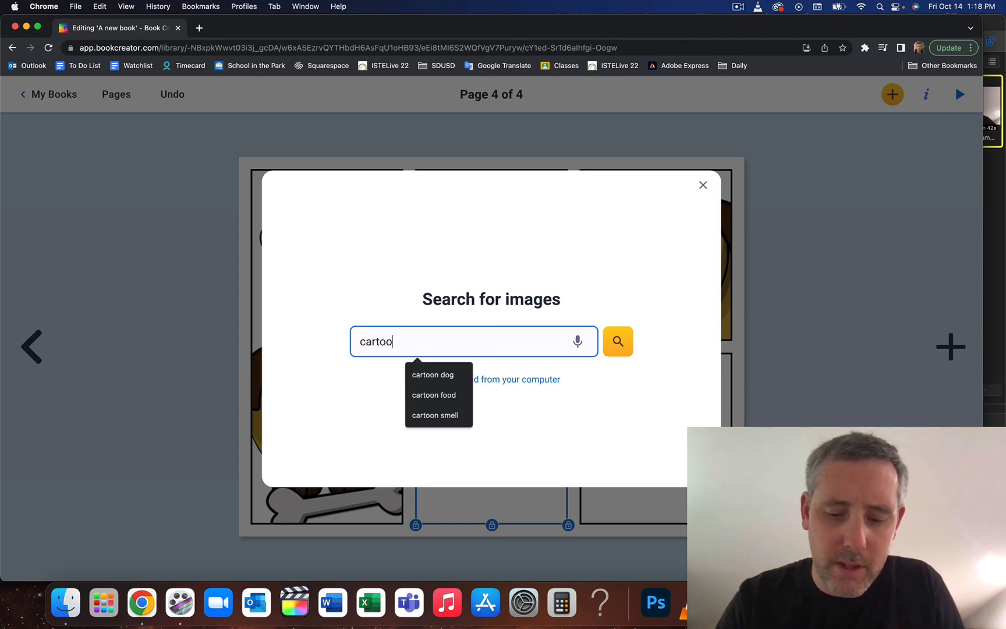
type("n dog")
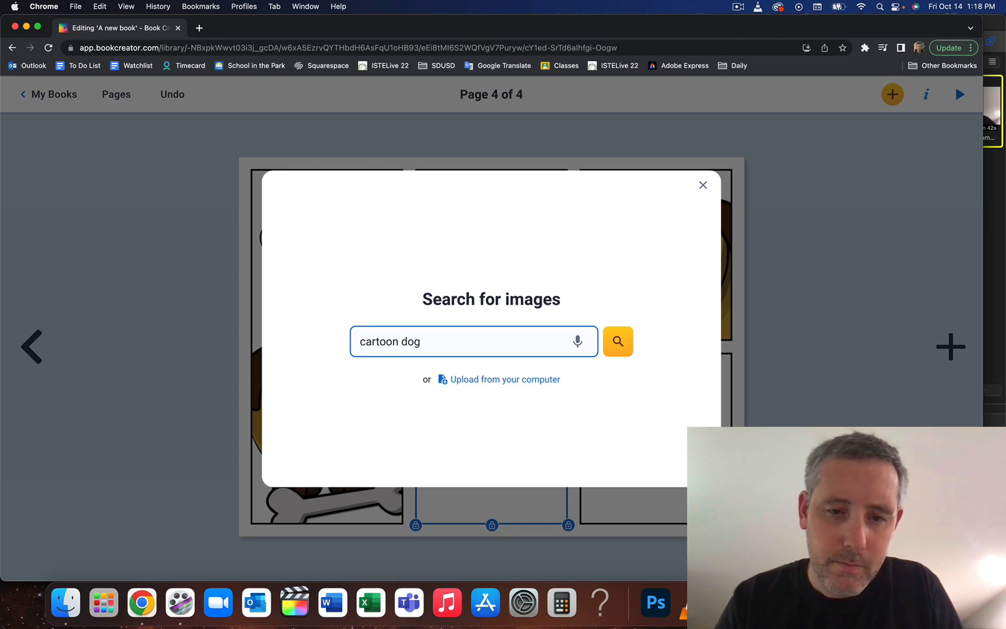
key("Return")
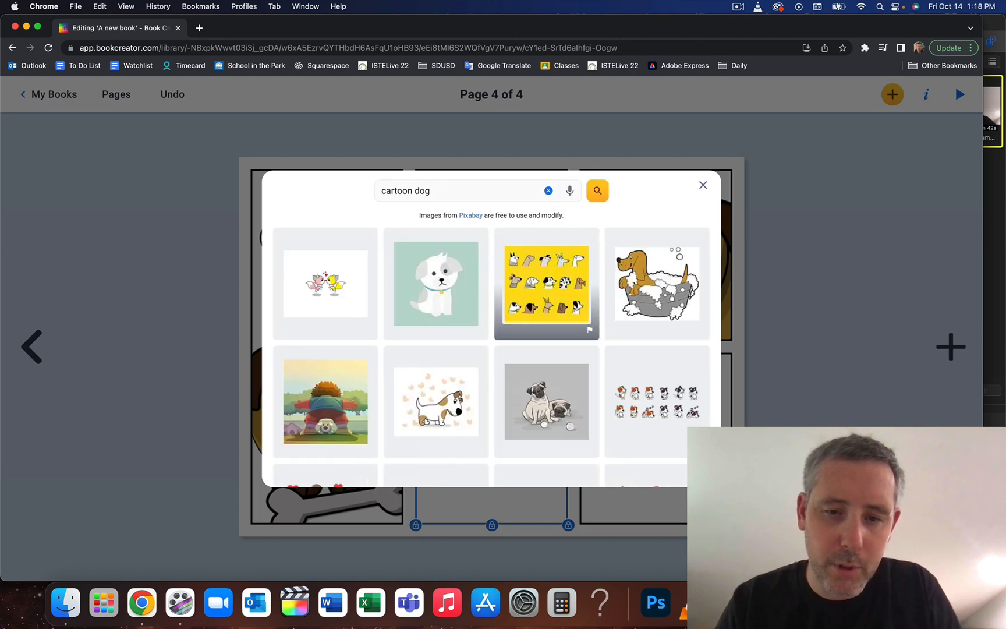
scroll(527, 378, "down", 10)
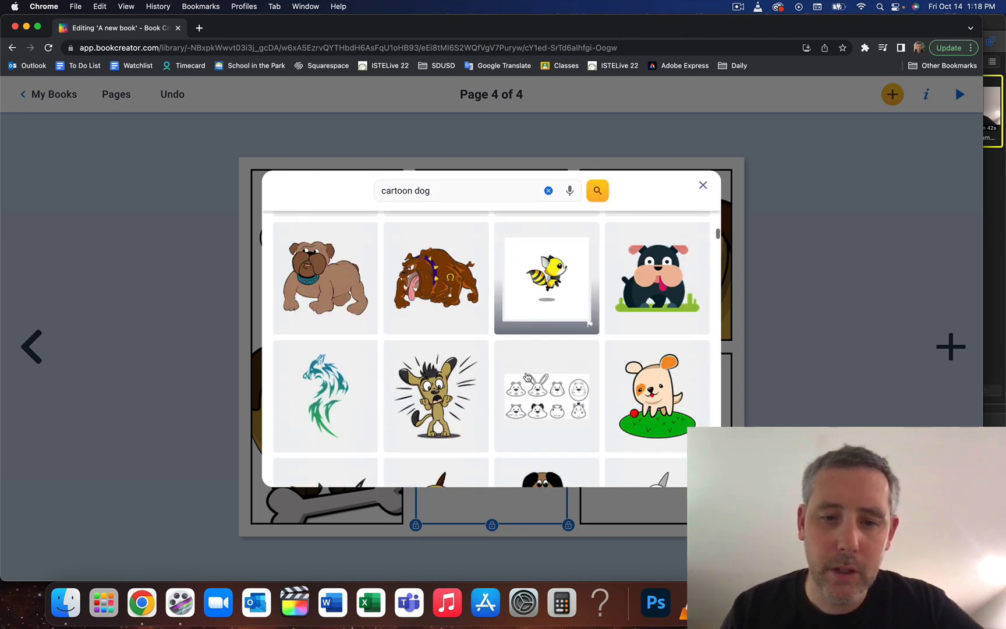
scroll(527, 377, "down", 2)
left_click(440, 377)
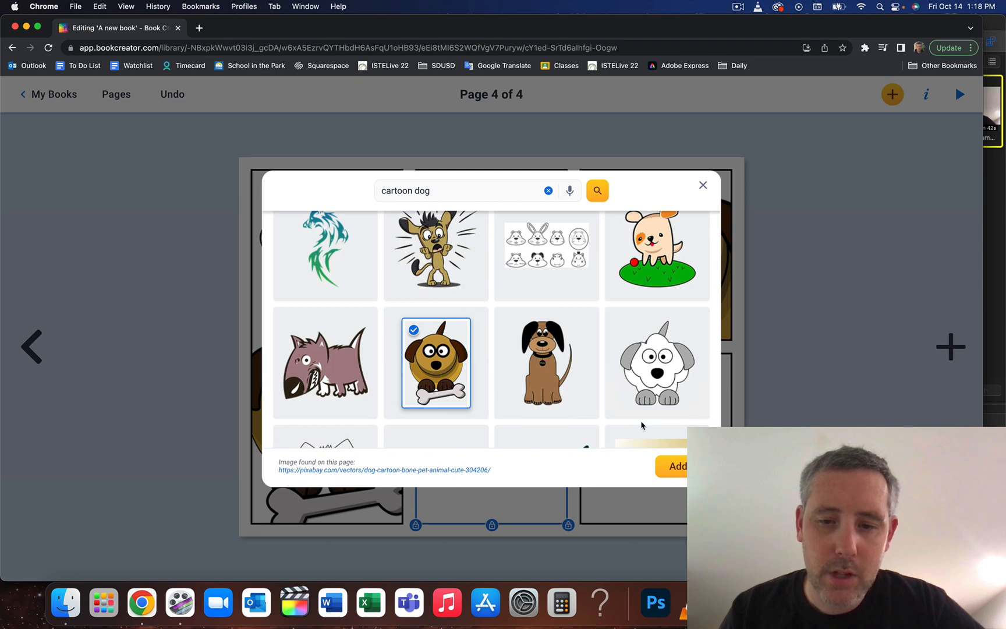
left_click(673, 475)
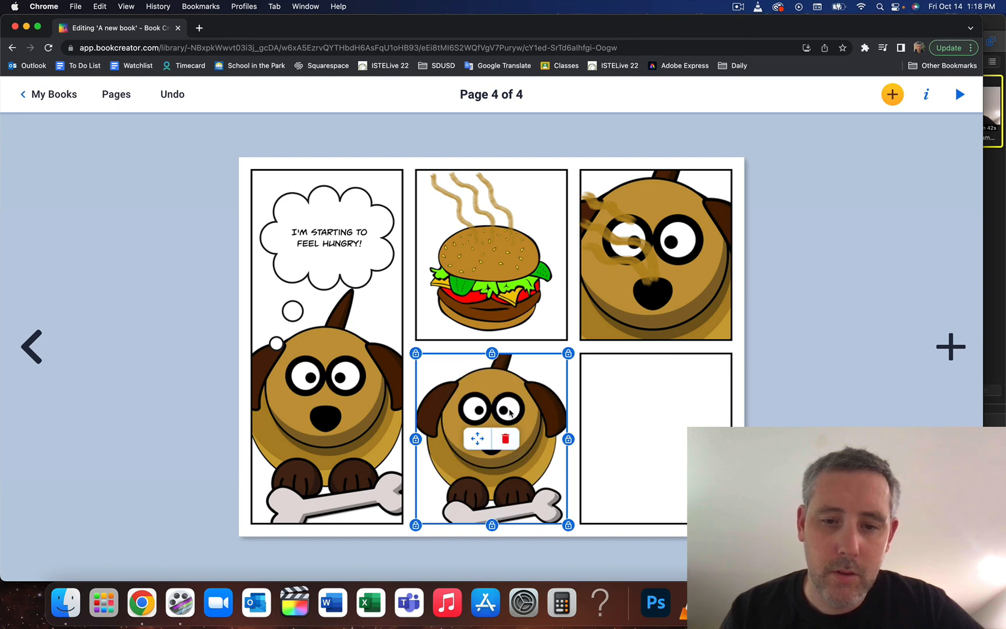
Enlarge the dog picture in the panel below the hamburger and move it down so the face and tail fill the frame.
left_click(478, 438)
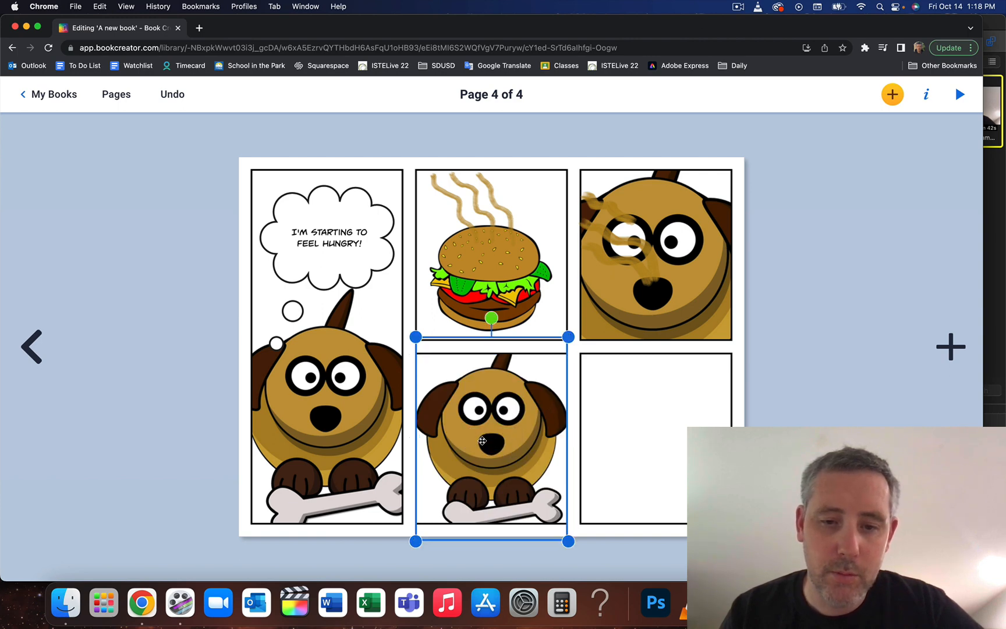
left_click_drag(569, 337, 603, 292)
left_click_drag(512, 431, 497, 494)
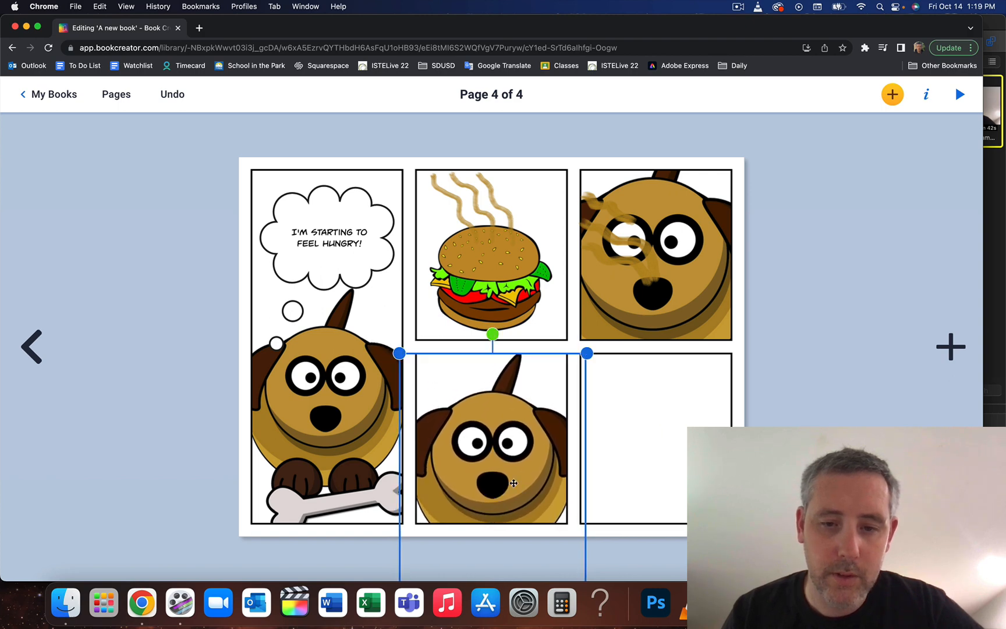
left_click(833, 407)
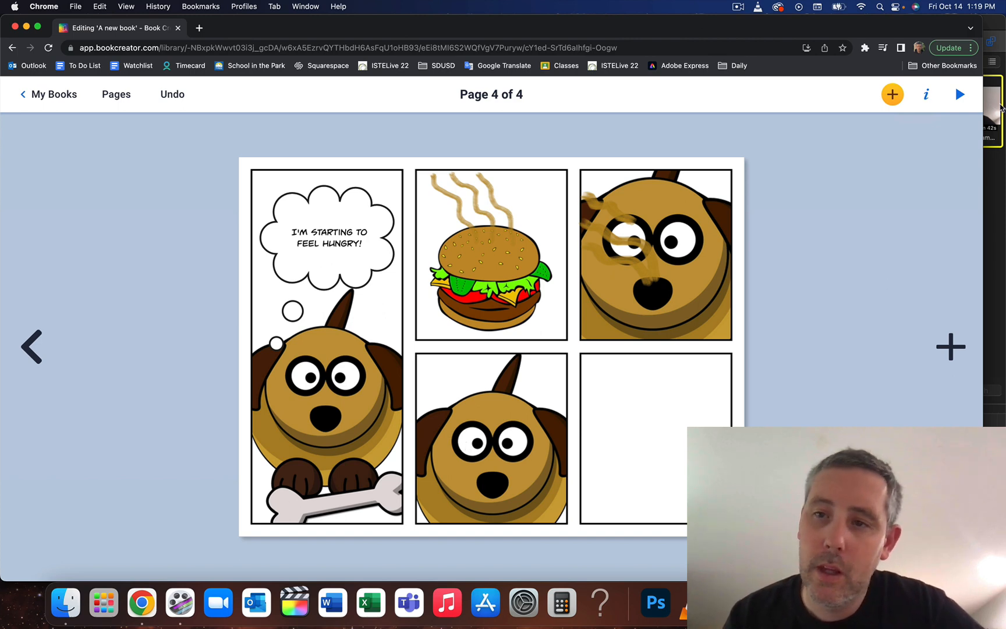
Search the image library for "white circle" and look through the results.
left_click(893, 96)
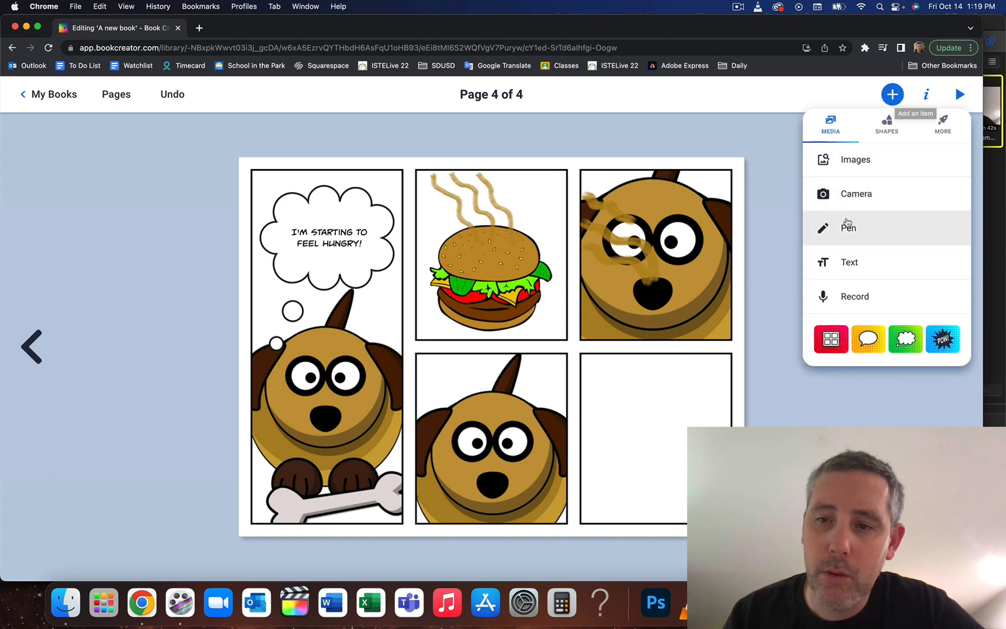
left_click(881, 162)
type("wh")
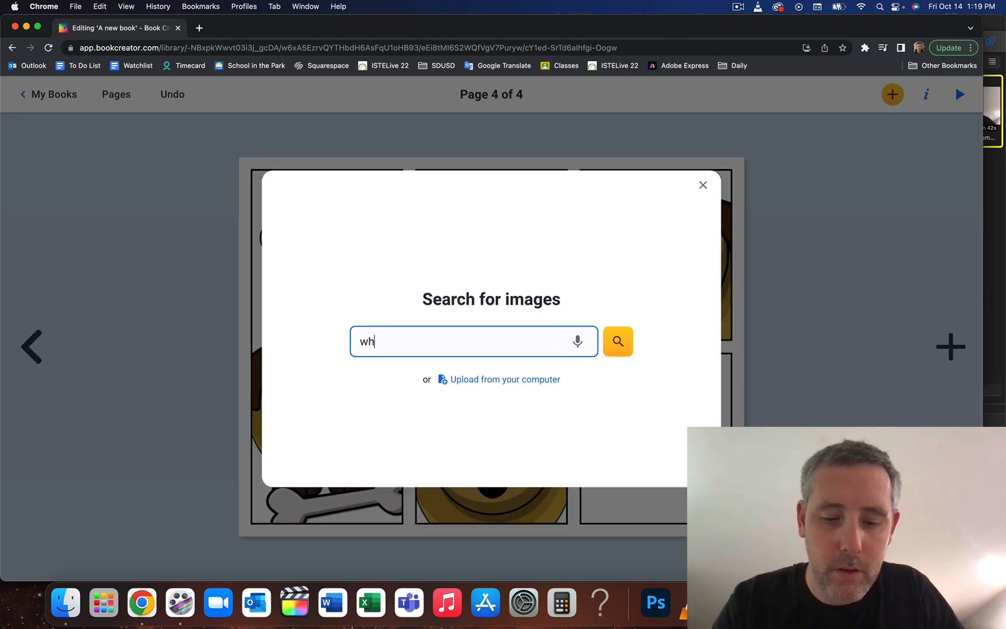
type("ite circle")
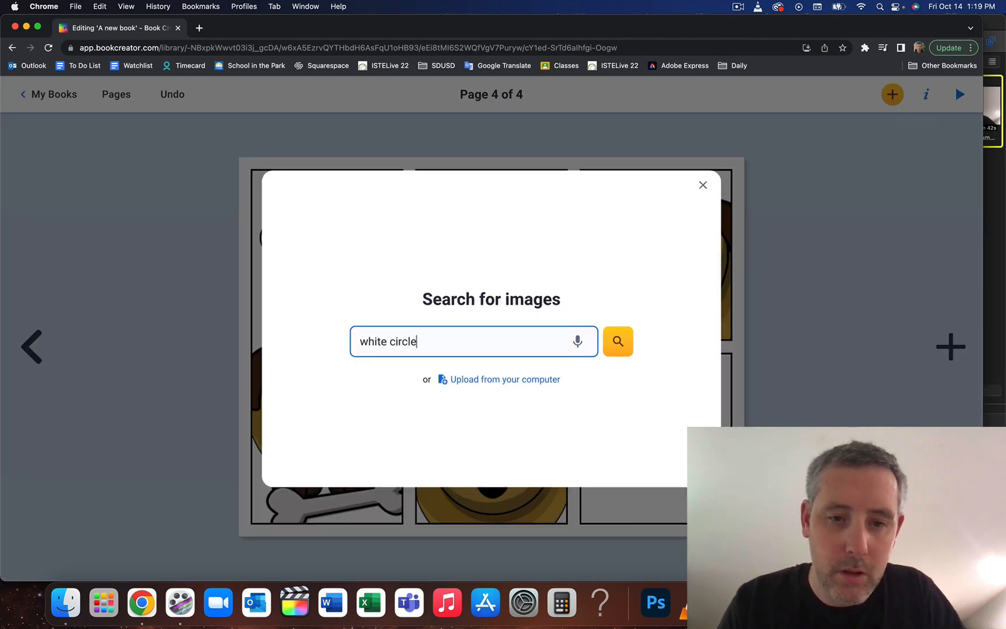
key("Return")
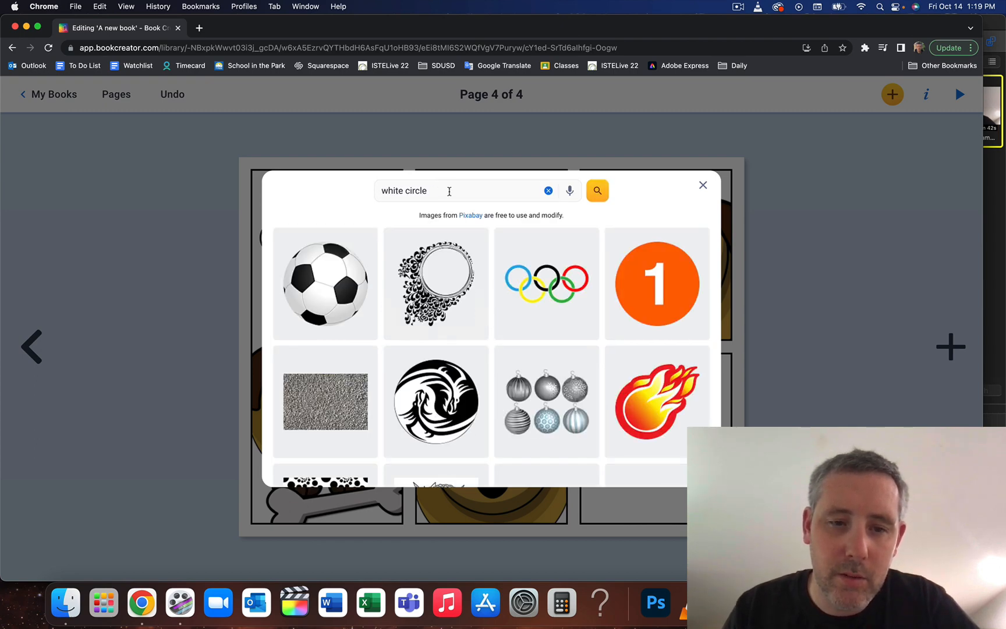
scroll(424, 297, "down", 10)
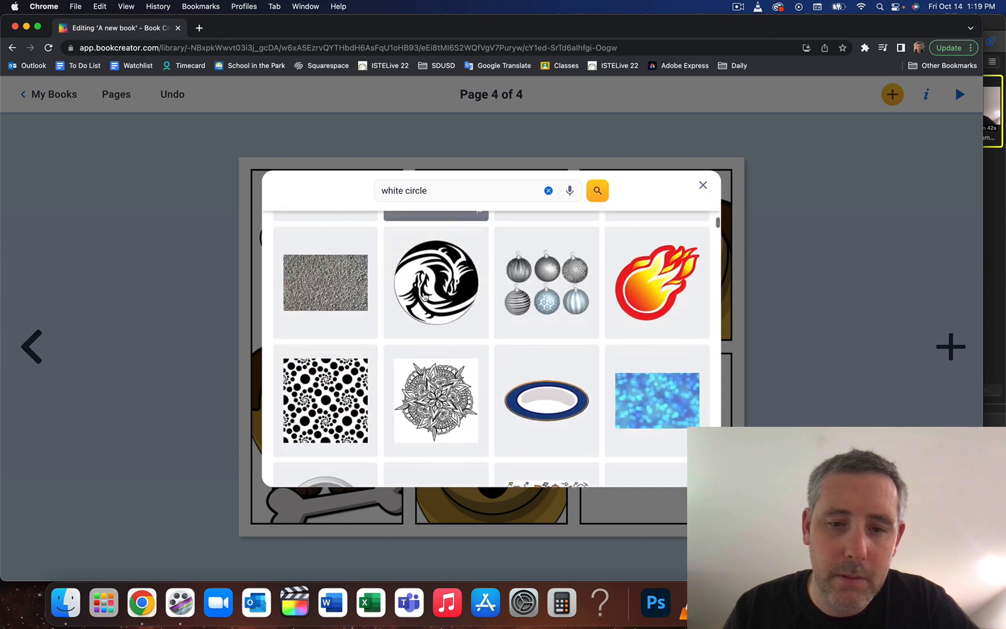
scroll(424, 297, "up", 10)
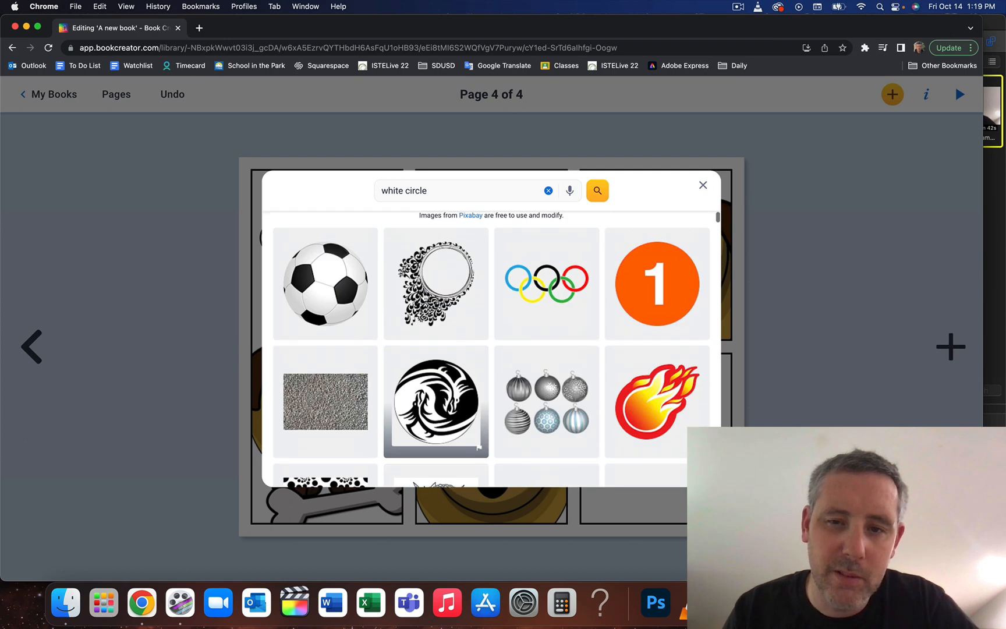
left_click(702, 185)
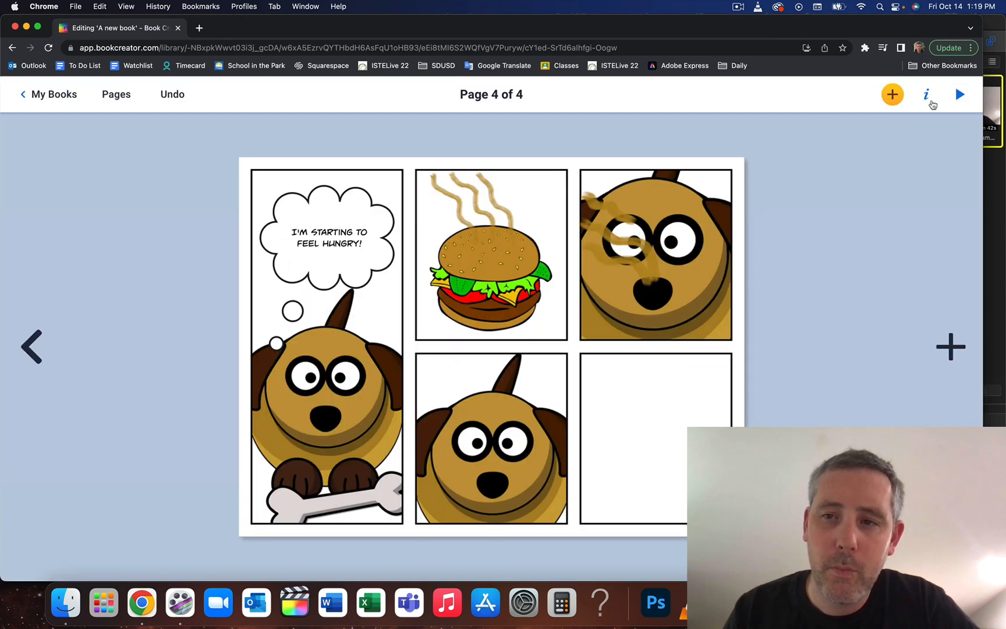
Start a white pen drawing at the second-largest size and paint over the left-hand pupil of the dog below the hamburger.
left_click(893, 94)
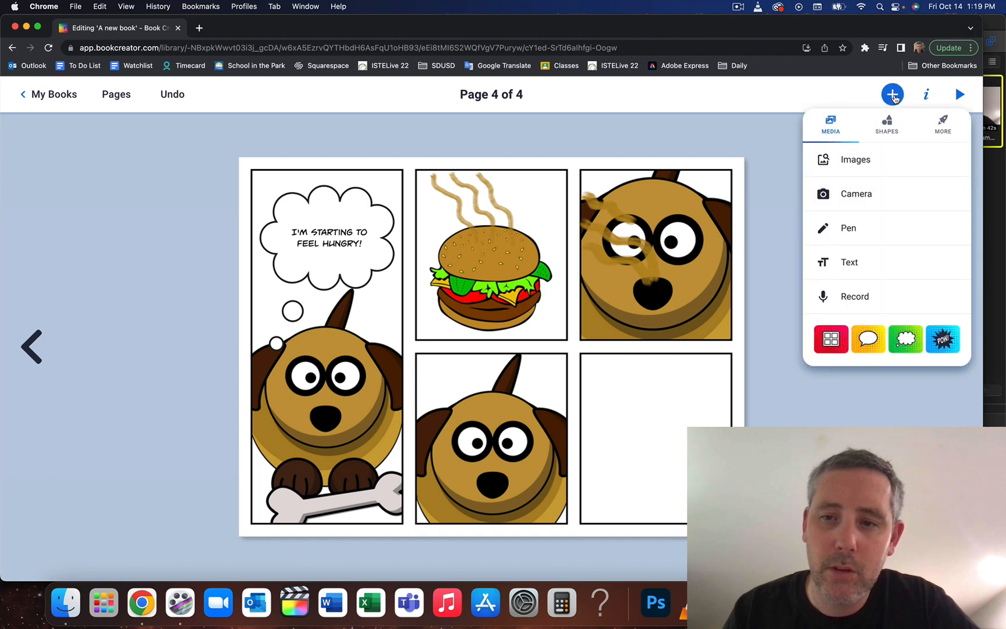
left_click(851, 233)
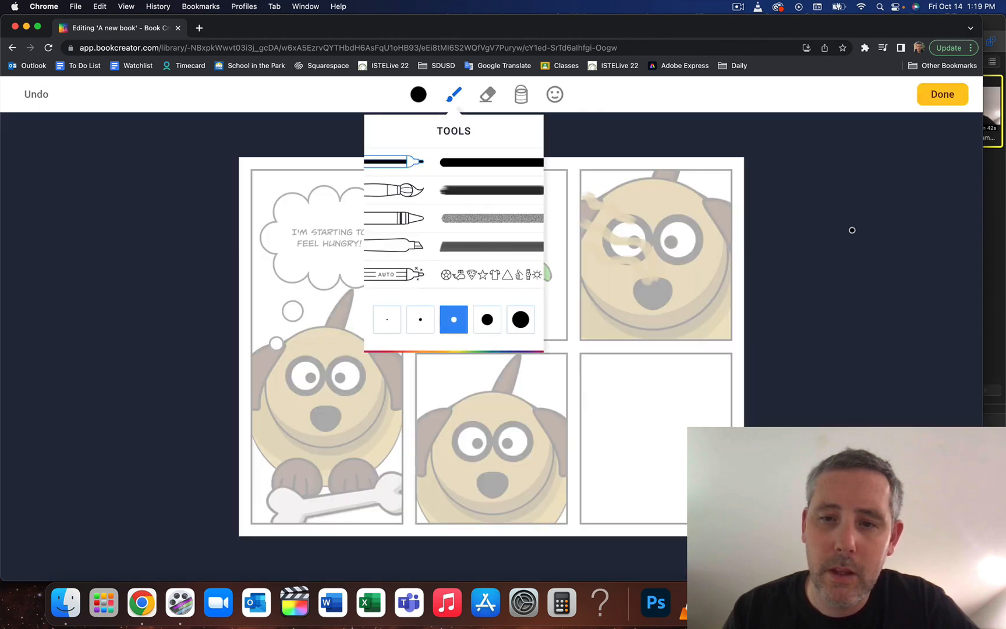
left_click(418, 94)
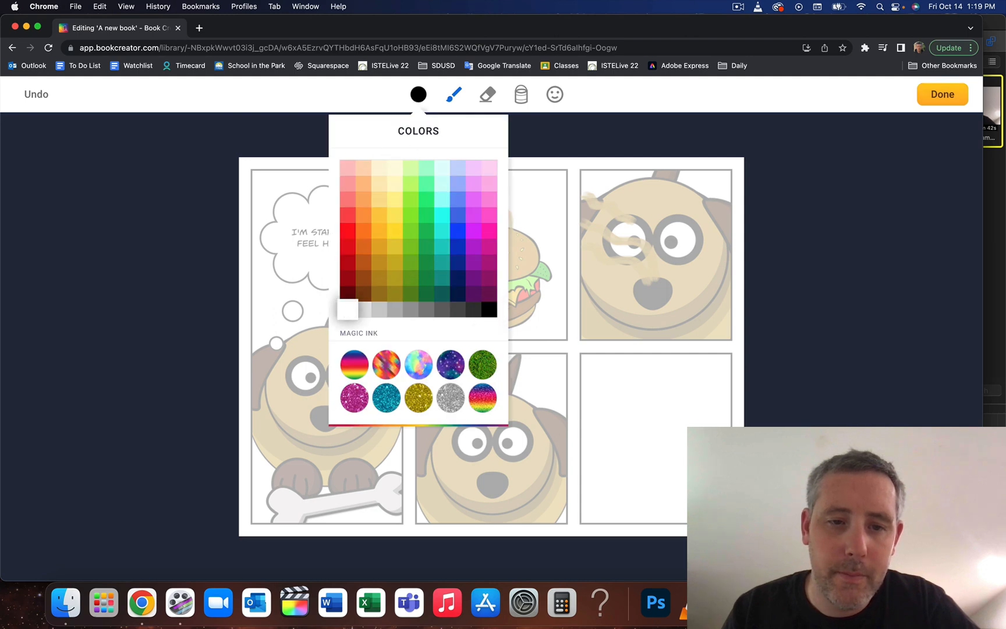
left_click(348, 310)
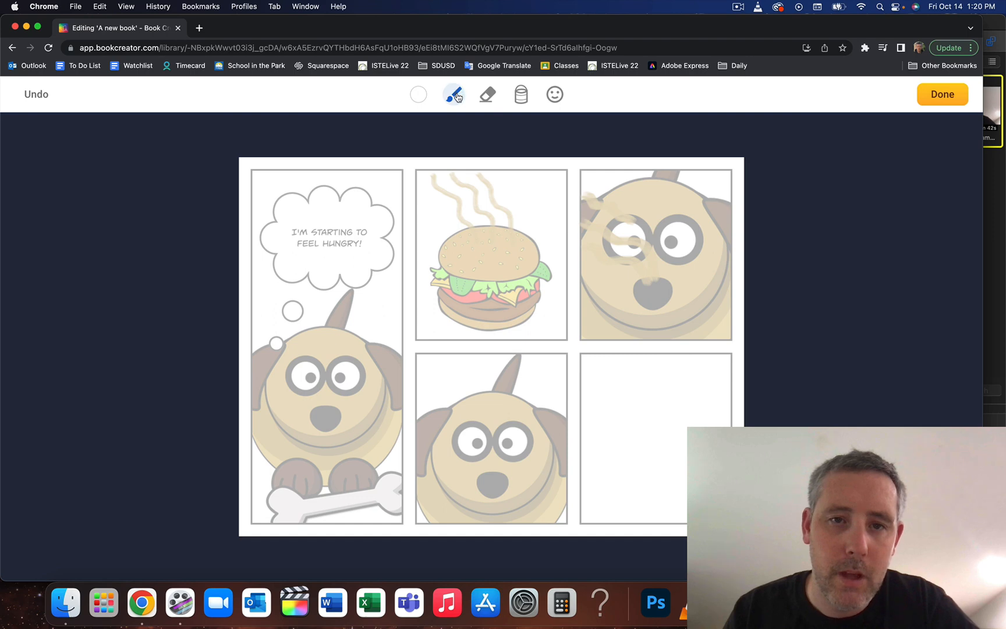
left_click(456, 95)
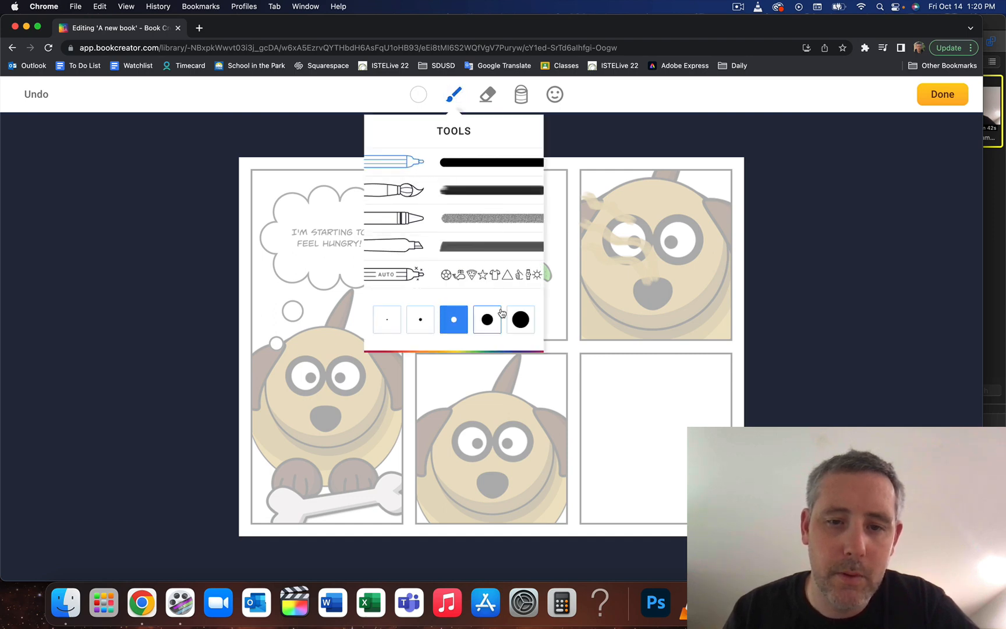
left_click(487, 320)
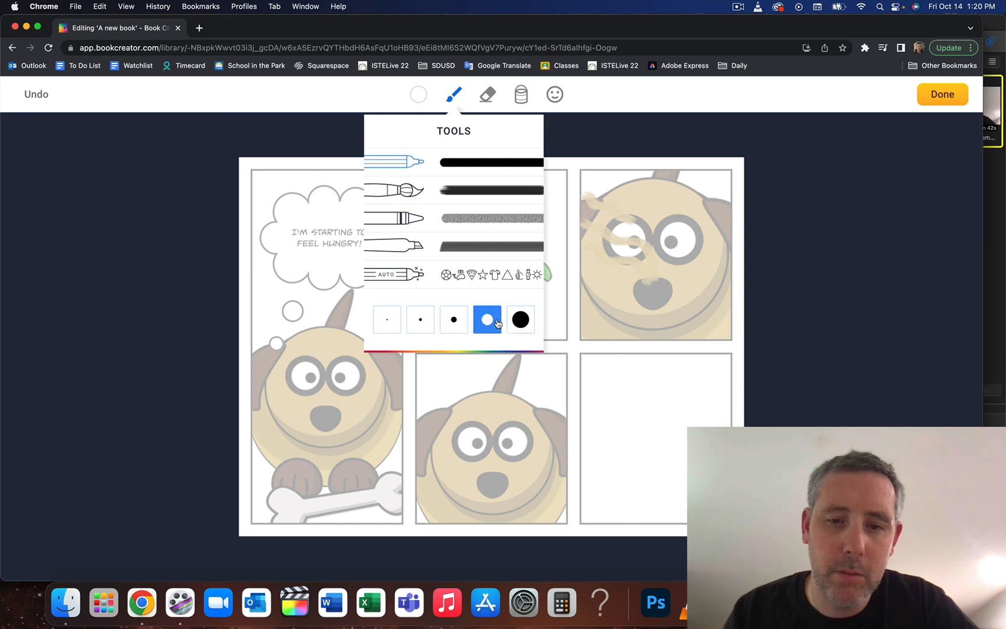
left_click(612, 100)
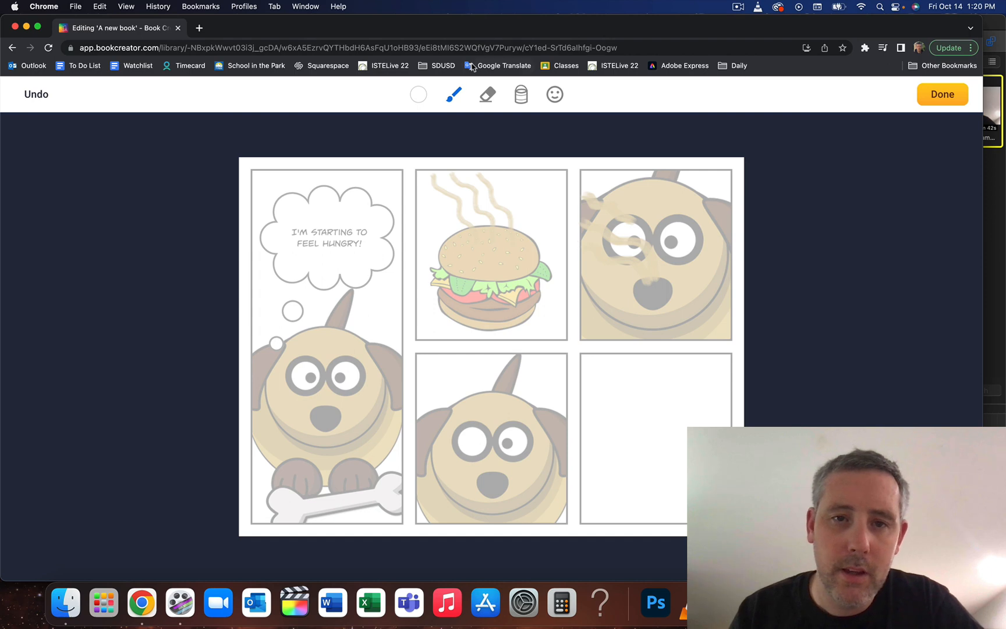
Switch the pen to black, dot a new pupil at the left side of the blank eye, and finish the drawing.
left_click(452, 97)
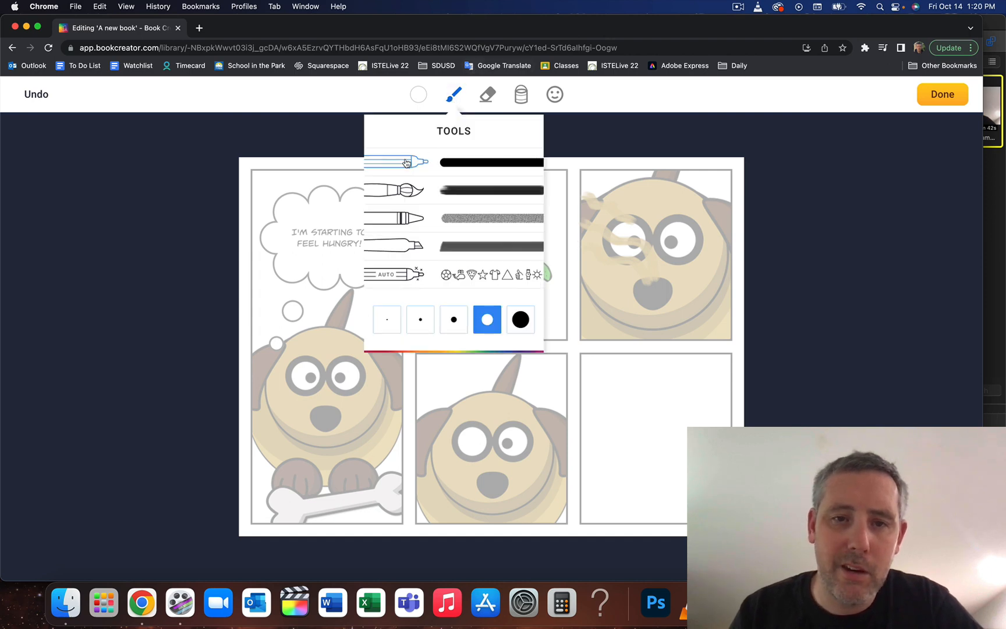
left_click(419, 94)
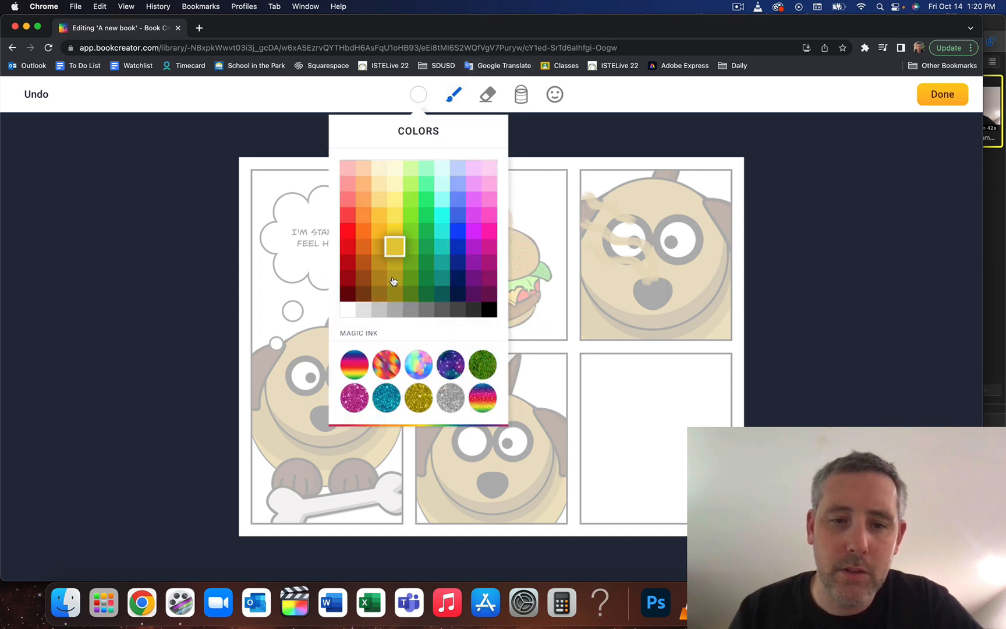
left_click(486, 314)
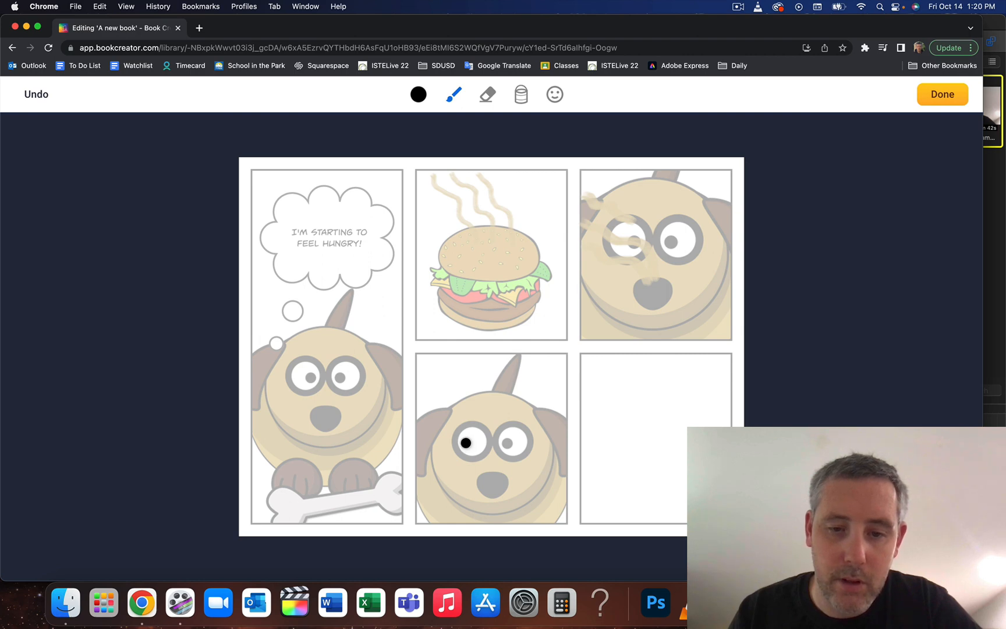
left_click(466, 443)
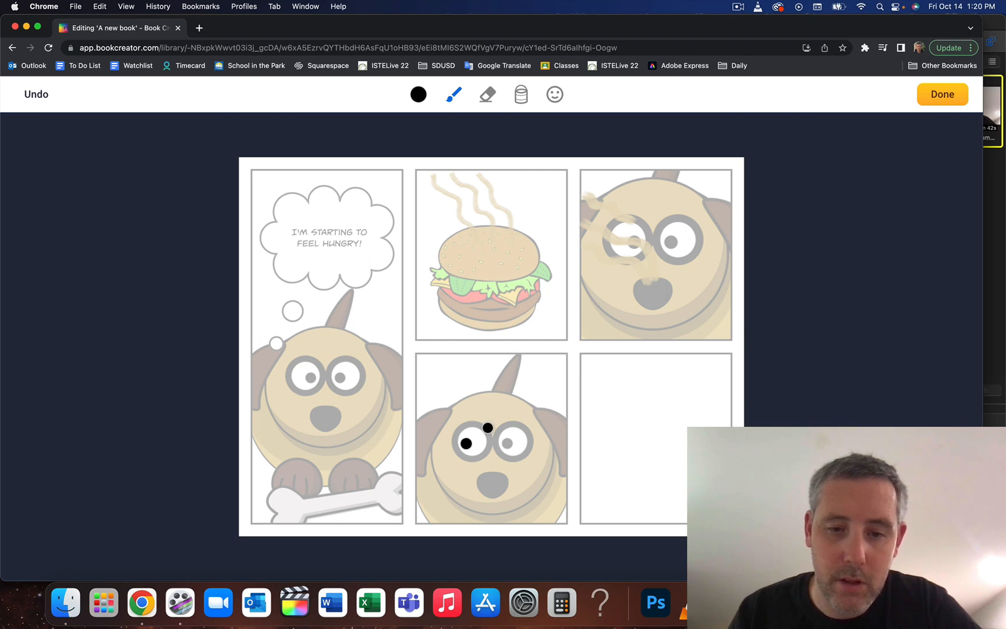
left_click(955, 100)
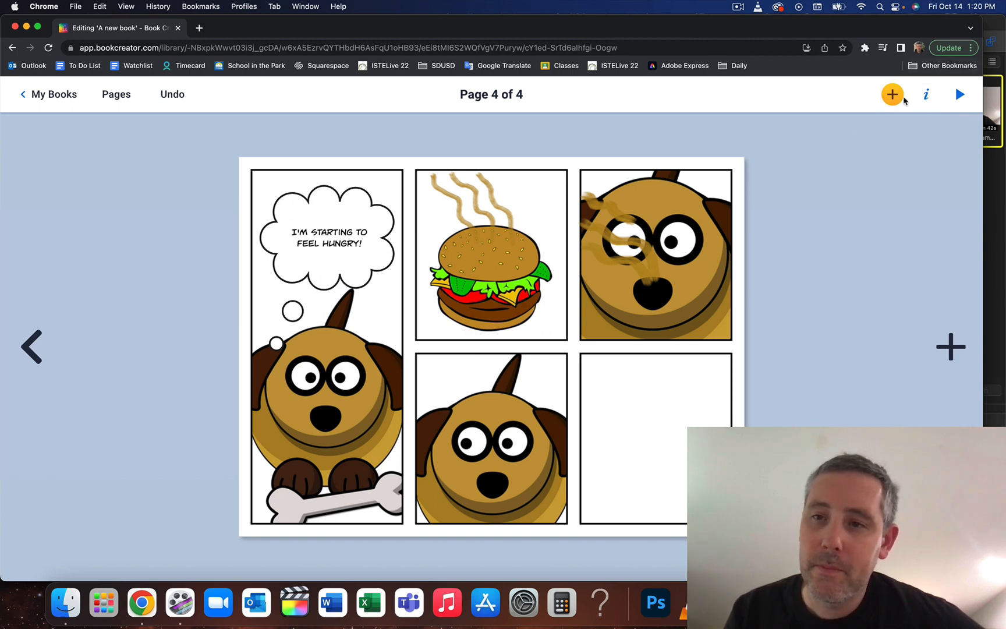
Start a pen drawing with the paintbrush in brown and draw two wavy smell lines to the nose of the dog below the hamburger.
left_click(926, 97)
left_click(892, 94)
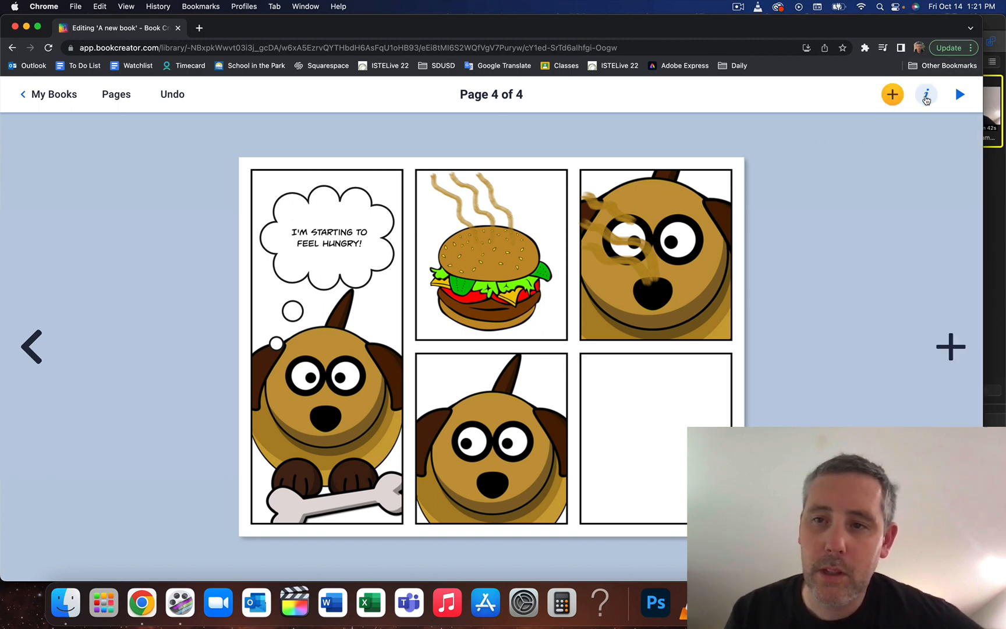
left_click(859, 240)
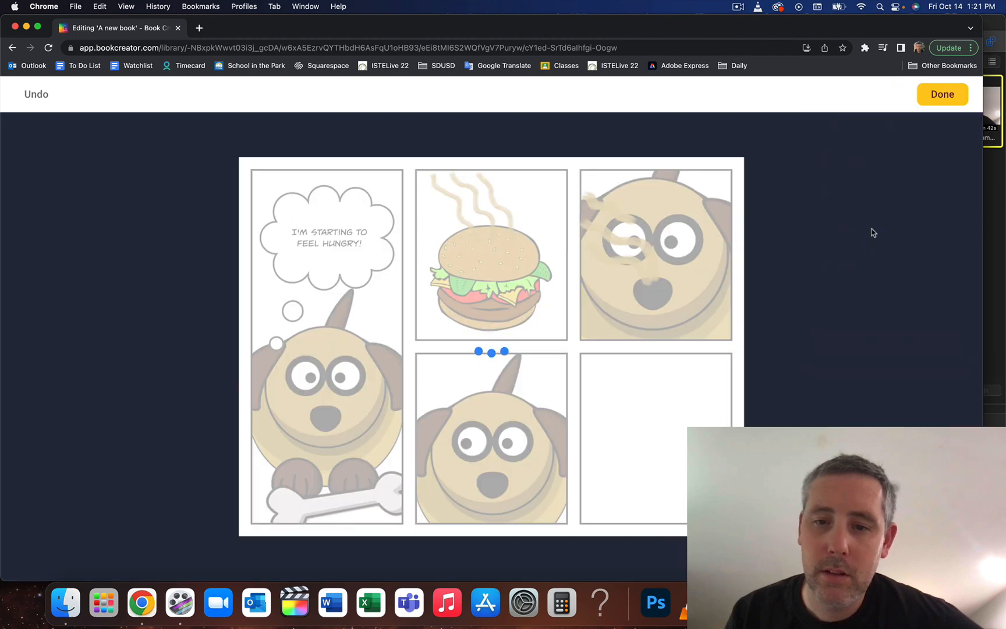
left_click(419, 101)
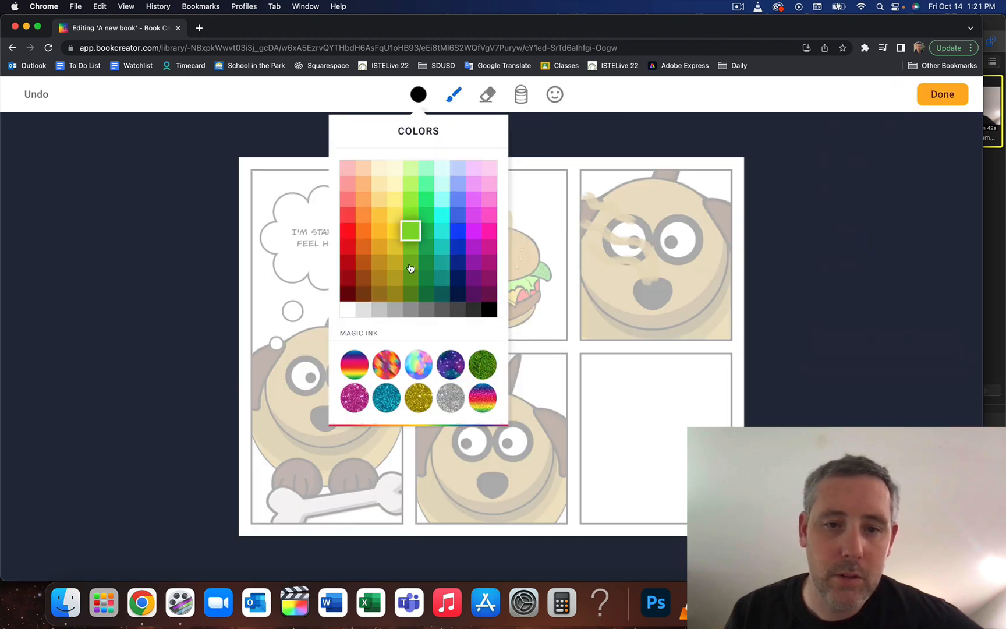
left_click(378, 296)
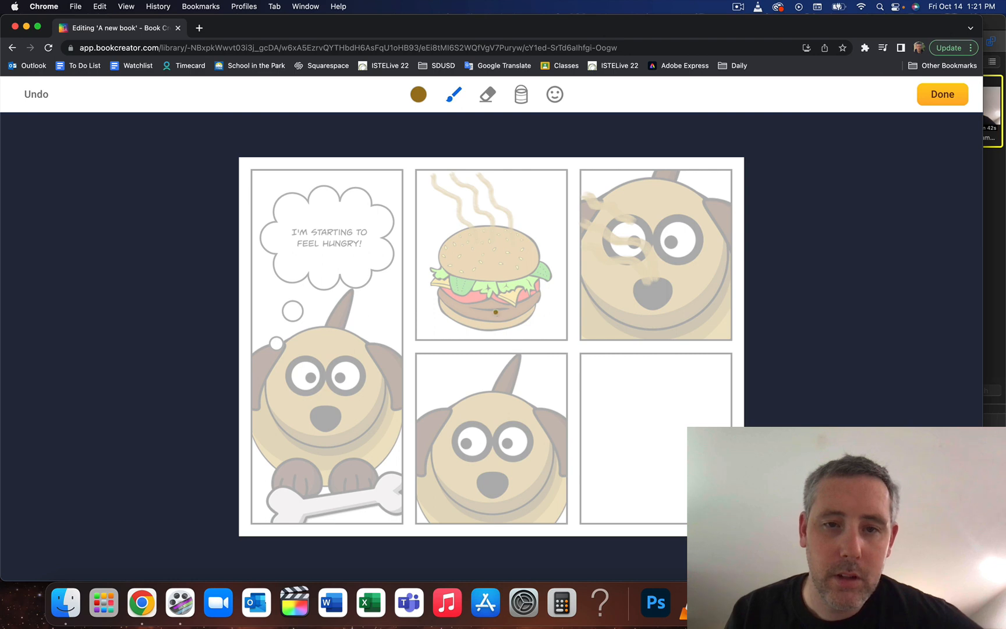
left_click(455, 93)
left_click(427, 195)
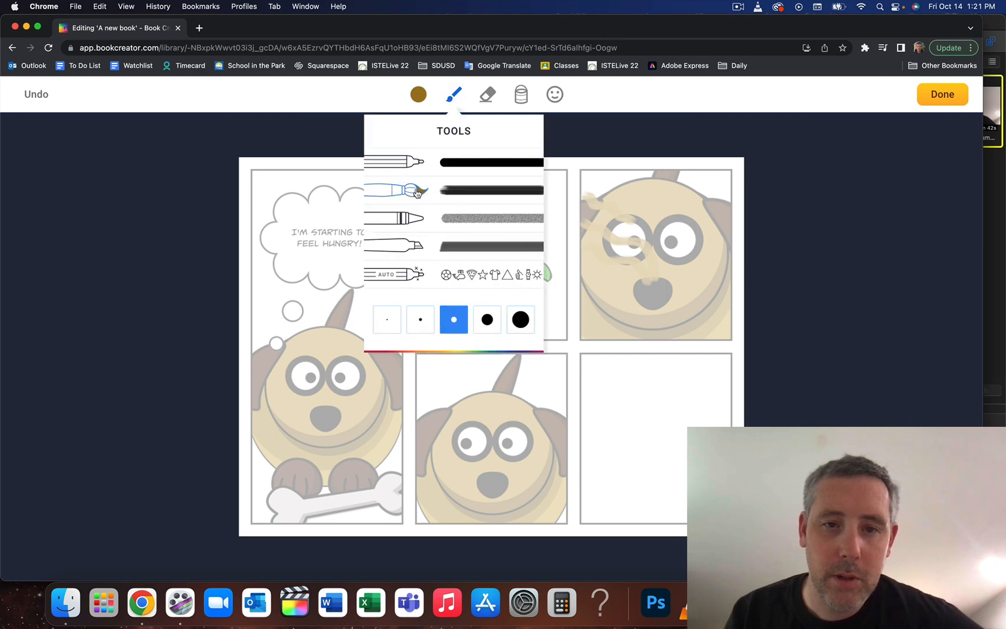
left_click(601, 149)
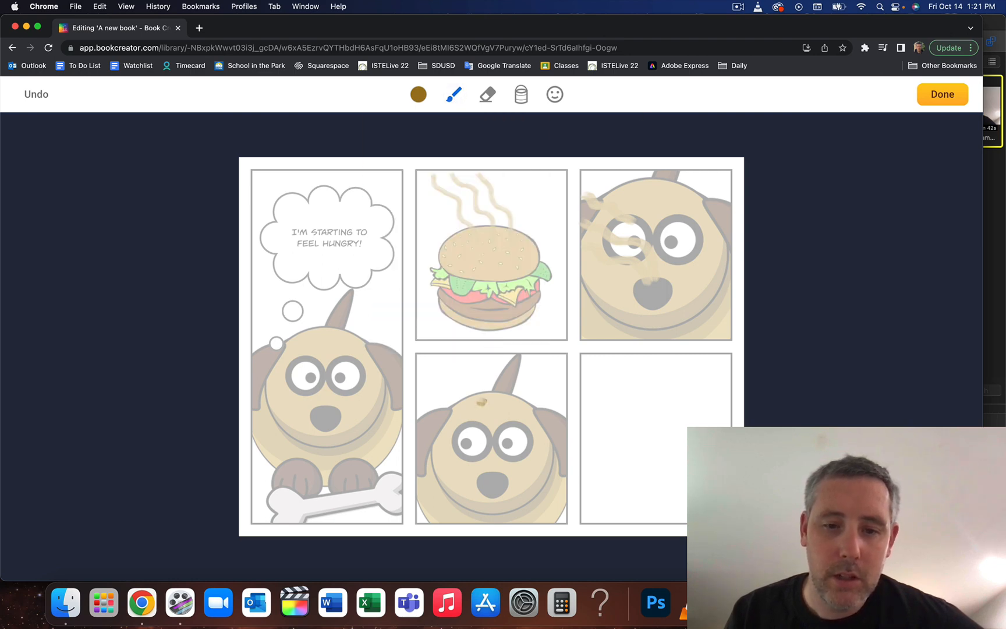
left_click_drag(418, 460, 494, 481)
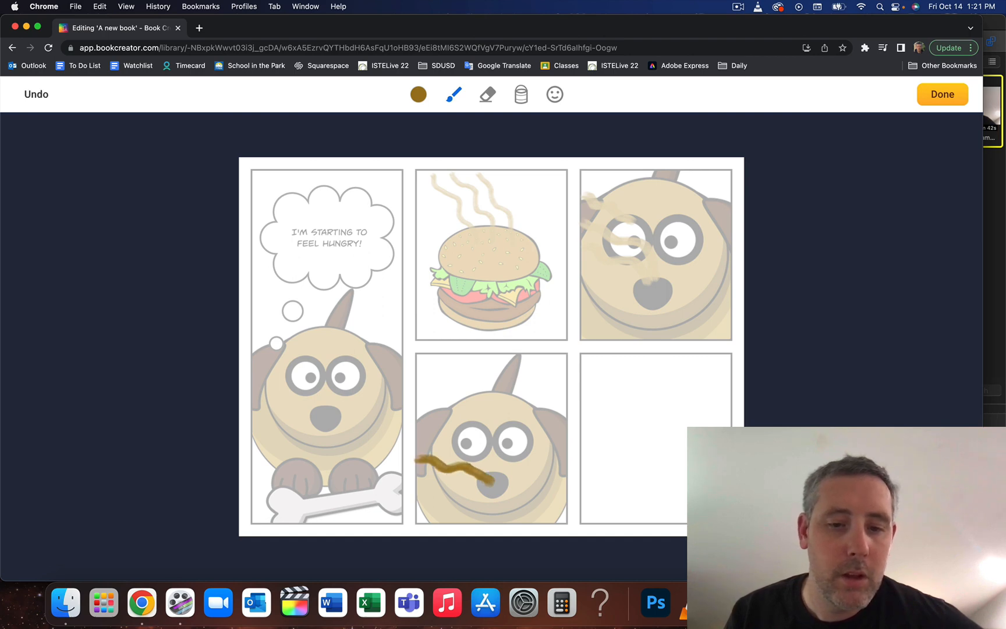
left_click_drag(415, 472, 490, 486)
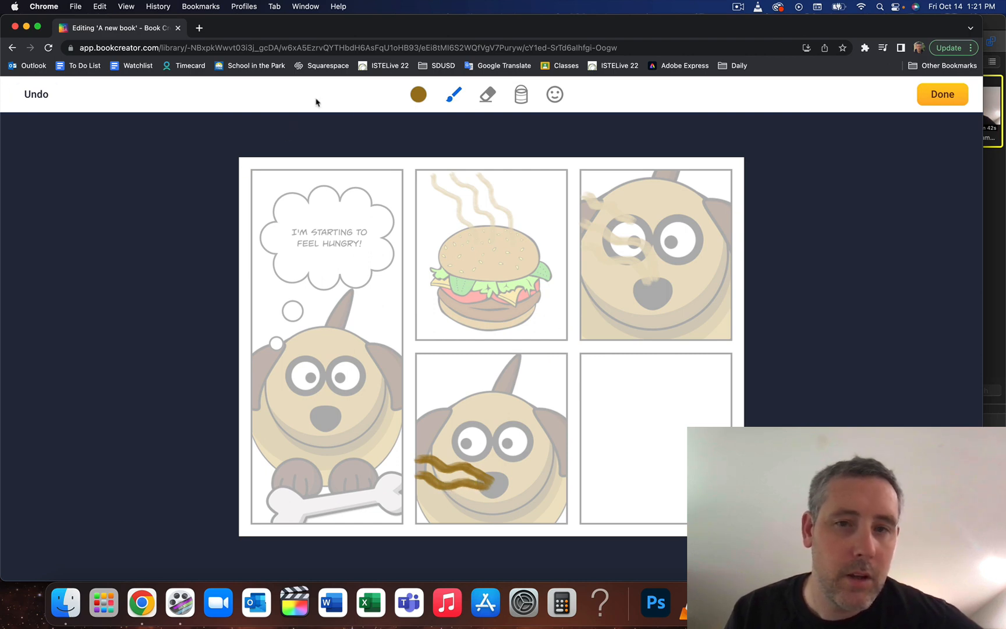
left_click(943, 95)
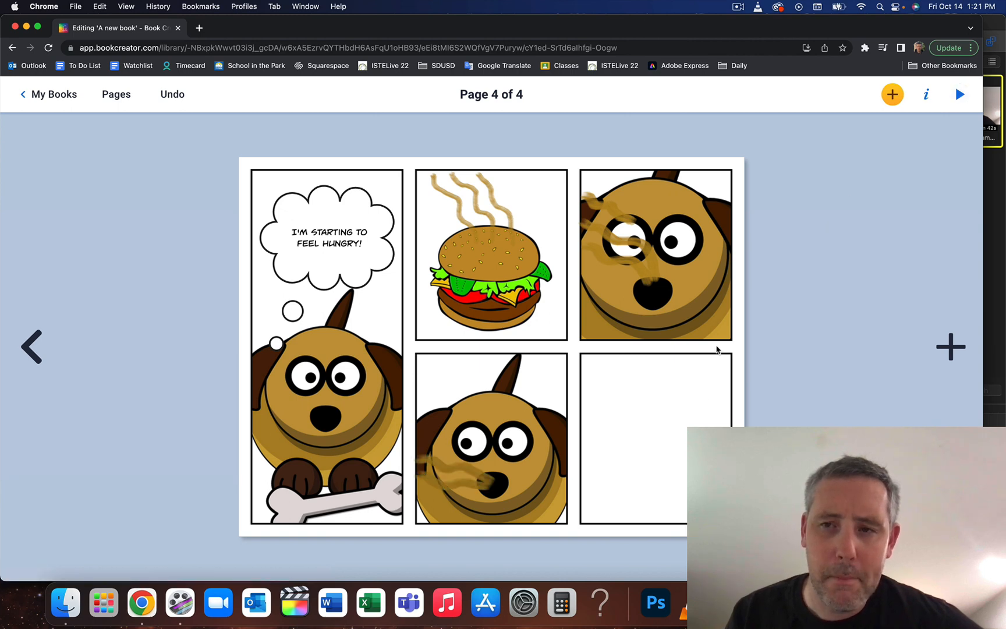
left_click(893, 95)
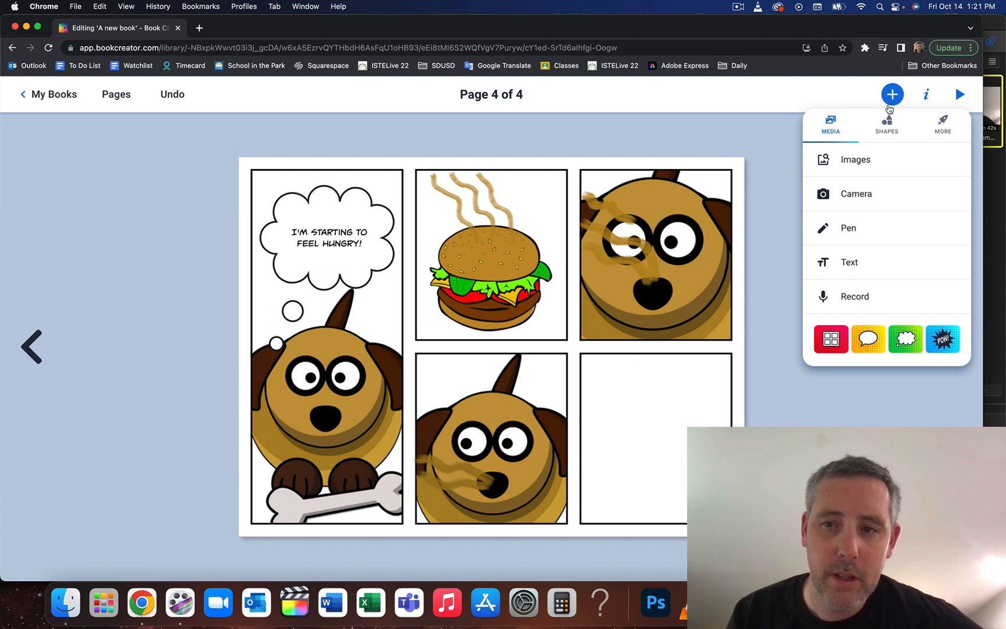
left_click(867, 263)
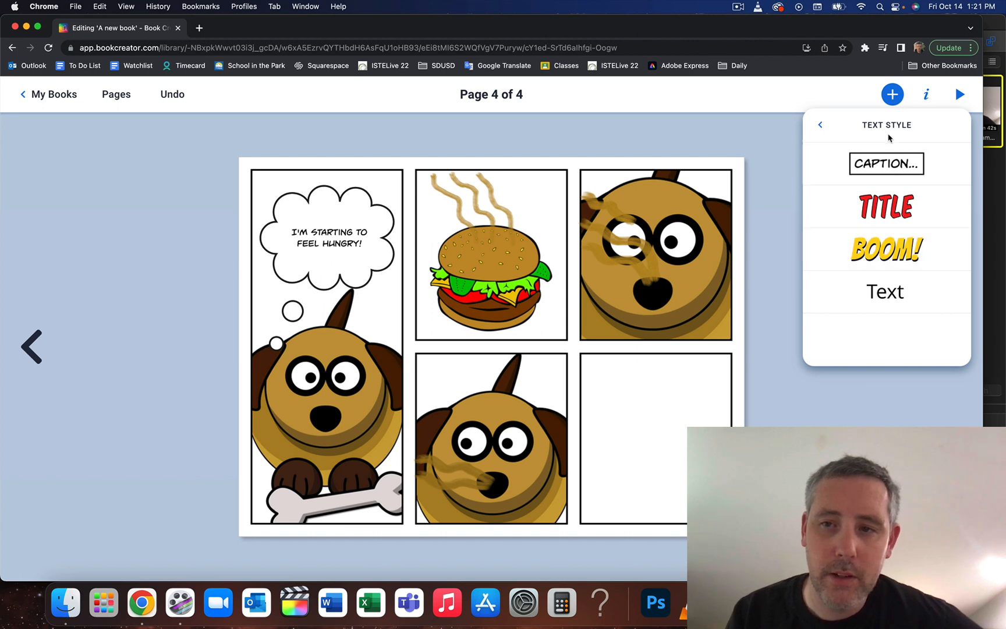
left_click(822, 127)
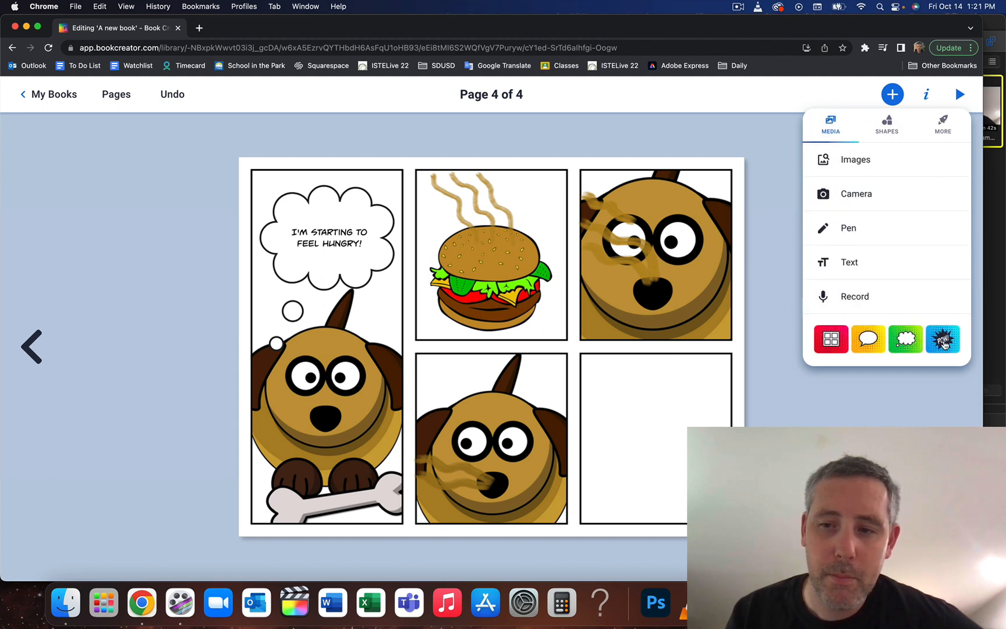
left_click(944, 344)
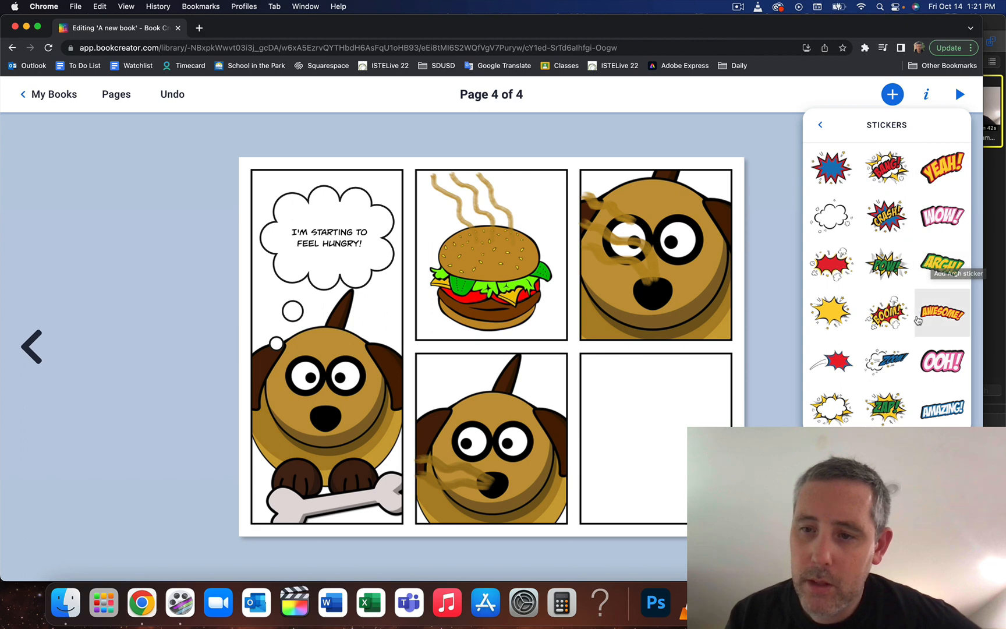
left_click(821, 126)
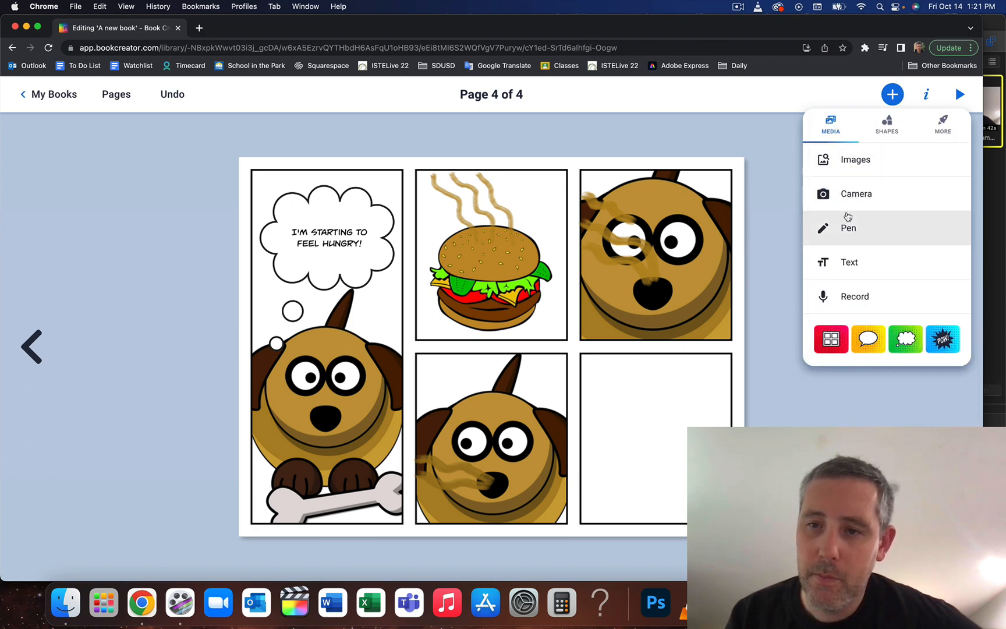
Add the text "!" in the BOOM! style and place it above the dog's head in the panel below the hamburger.
left_click(859, 258)
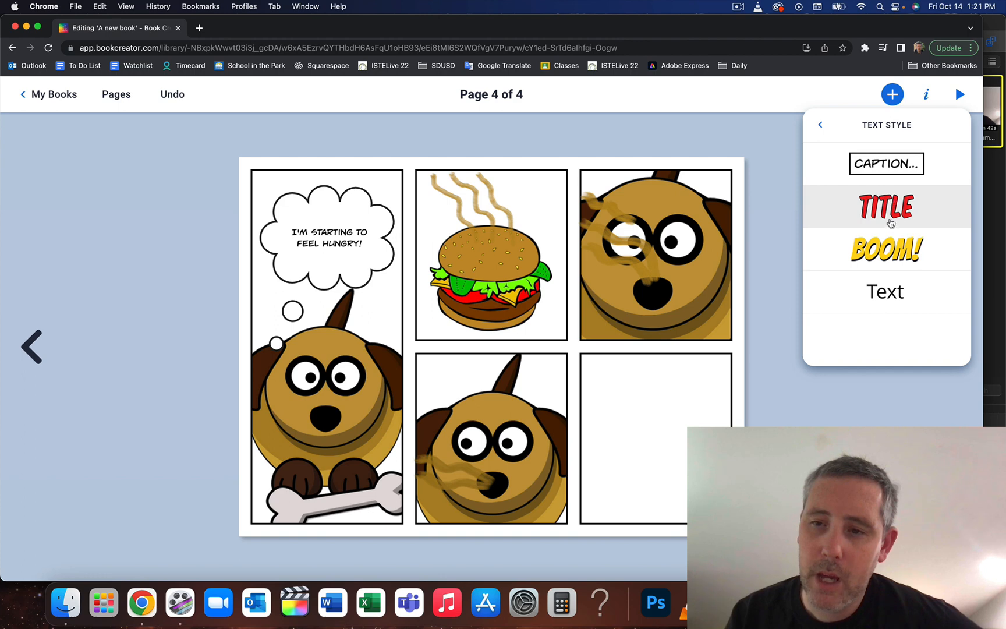
left_click(887, 249)
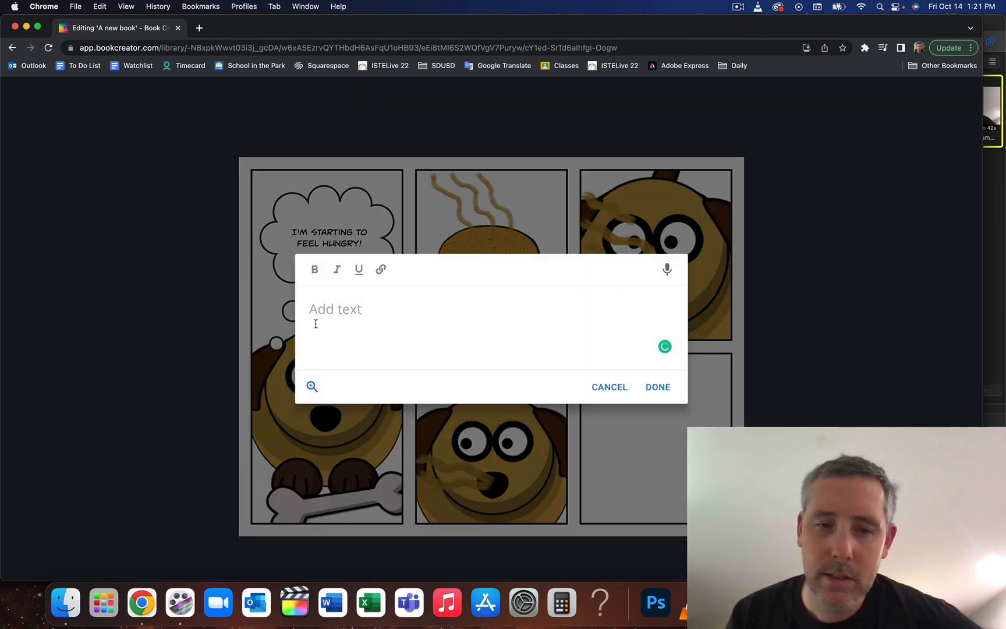
type("!")
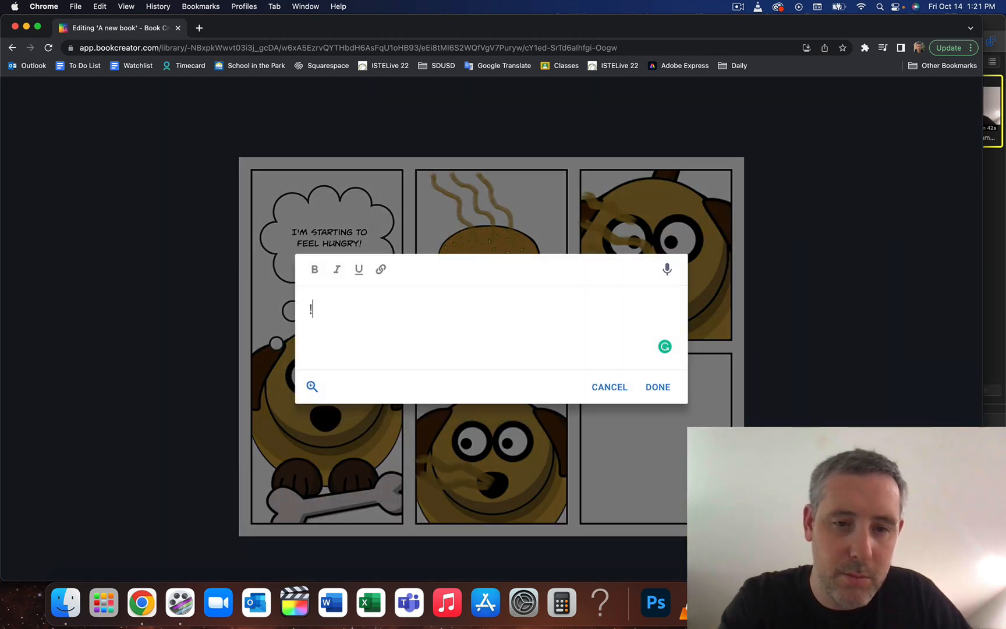
left_click(659, 387)
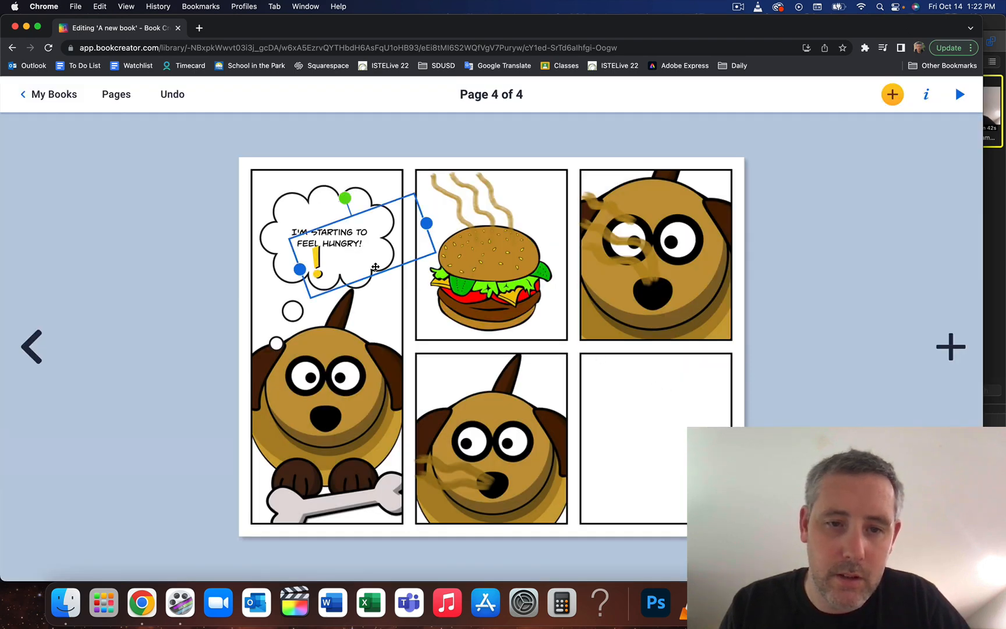
left_click_drag(375, 267, 521, 381)
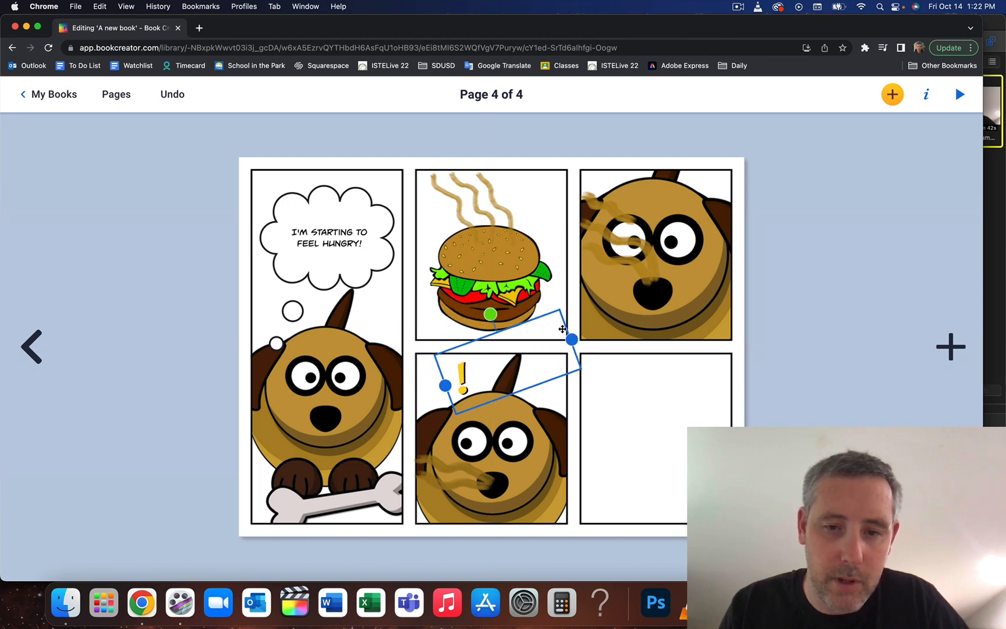
mouse_move(570, 337)
left_mouse_down()
mouse_move(582, 332)
mouse_move(569, 340)
left_mouse_up()
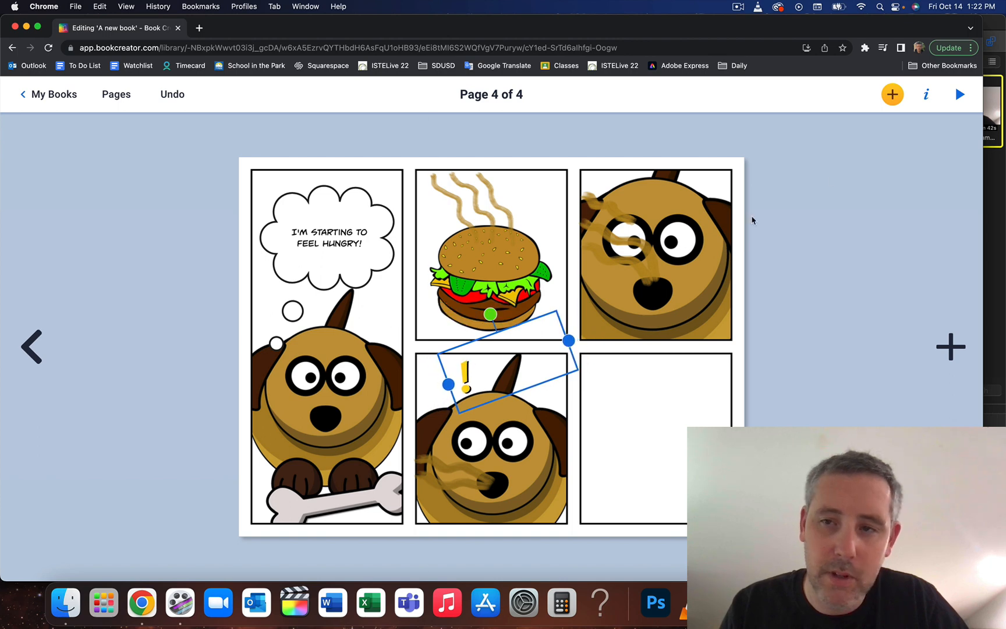
Enlarge the exclamation mark to text size 129 and move it up so its dot sits at the top of the dog's head.
left_click(927, 97)
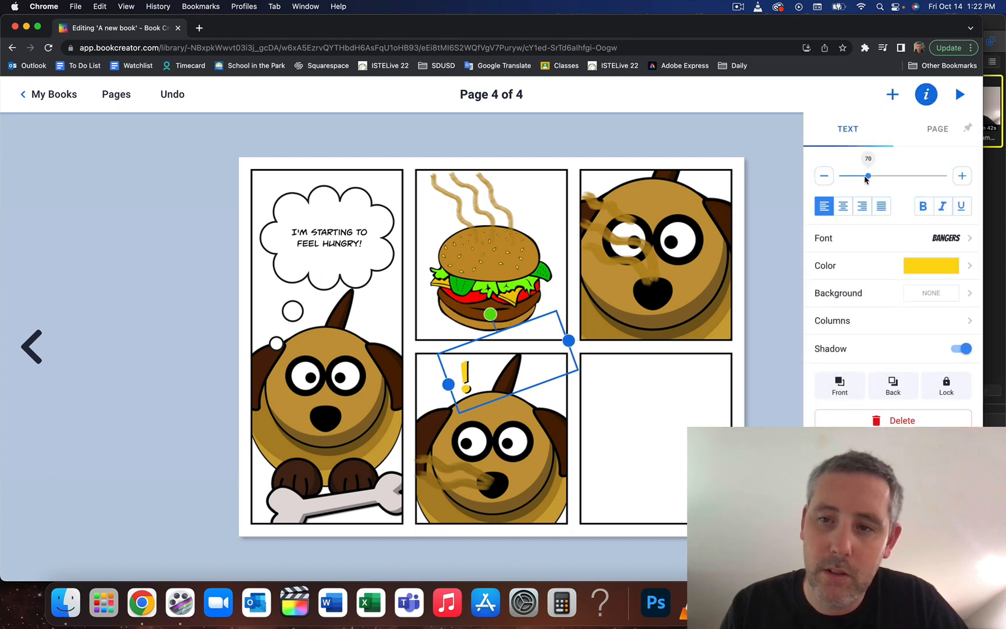
left_click_drag(868, 176, 889, 180)
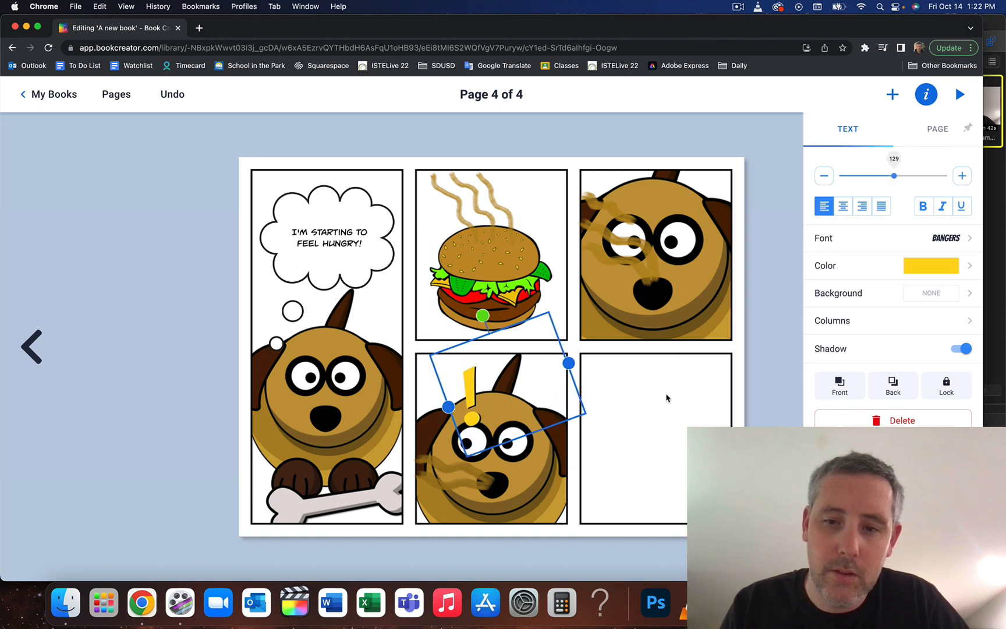
left_click(756, 389)
left_click_drag(472, 397, 464, 373)
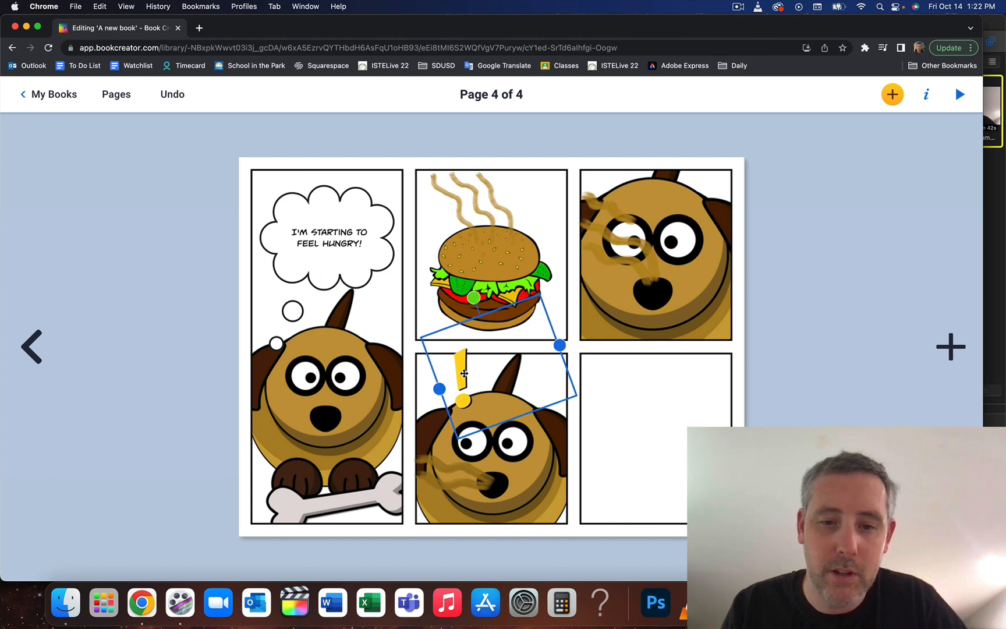
left_click(553, 144)
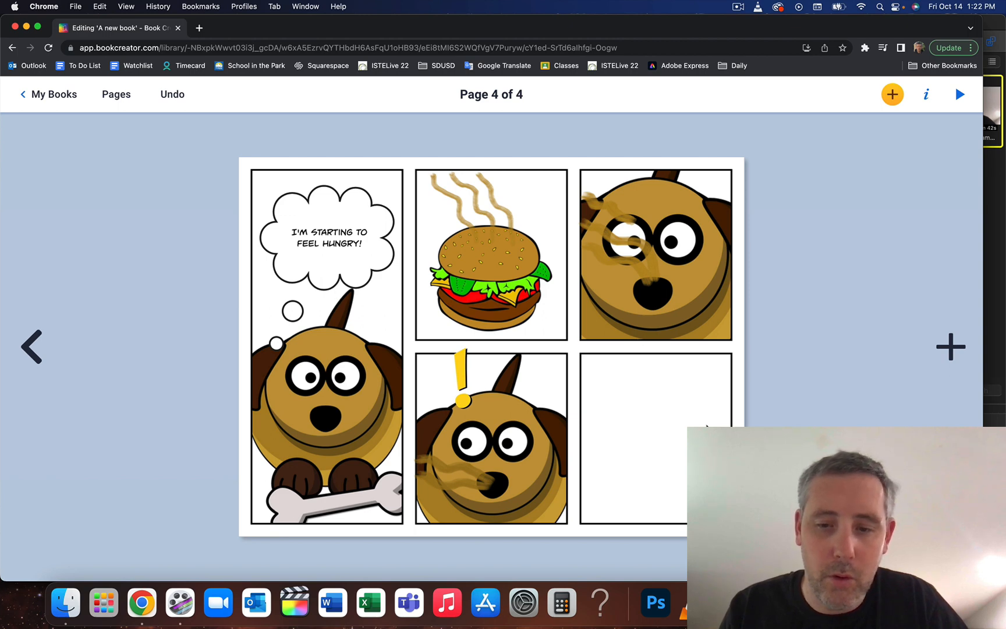
left_click(670, 430)
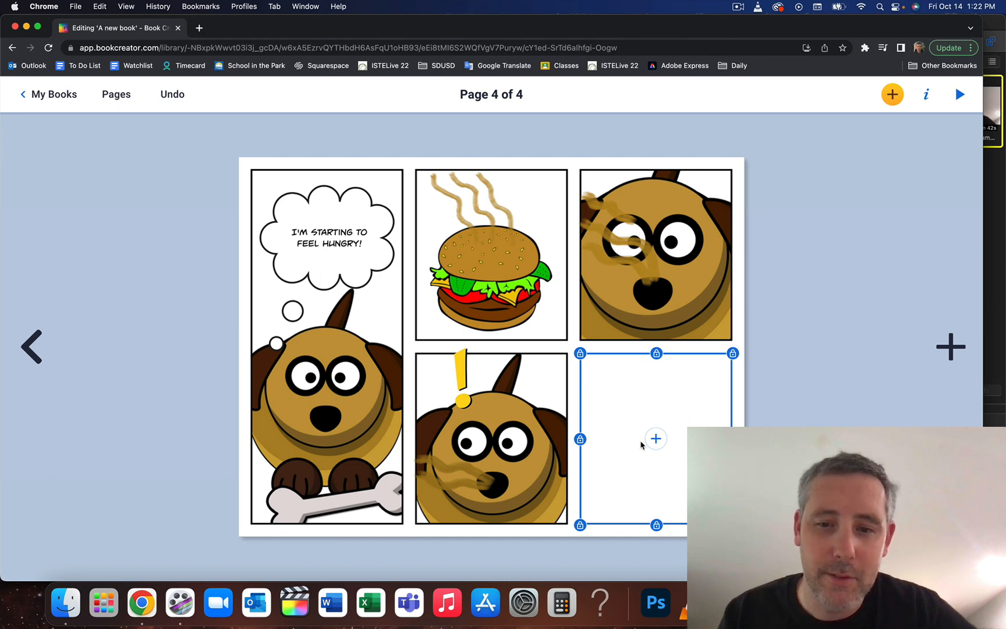
left_click(803, 324)
left_click(669, 428)
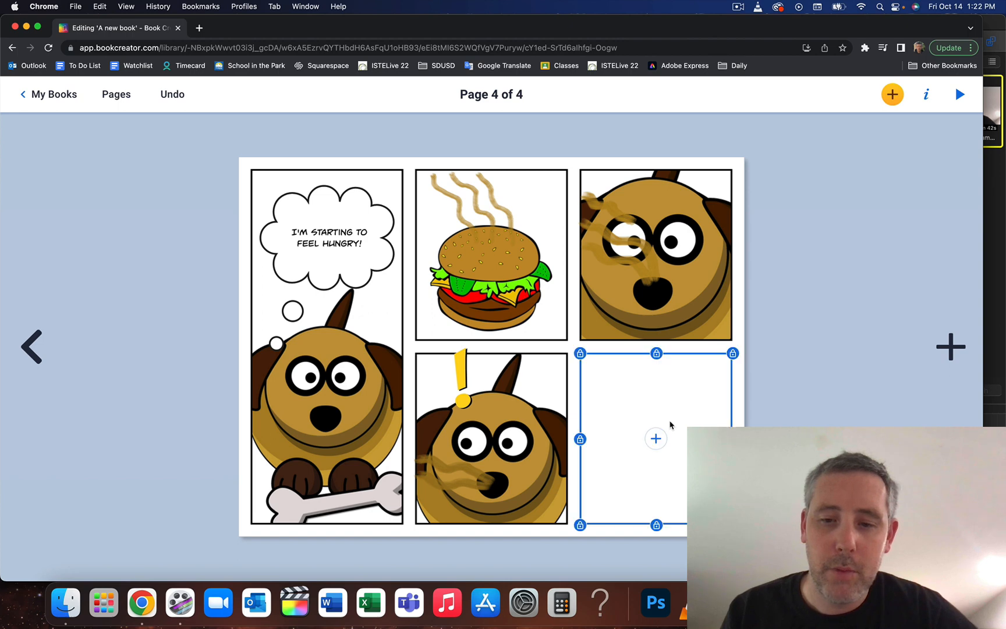
left_click(657, 439)
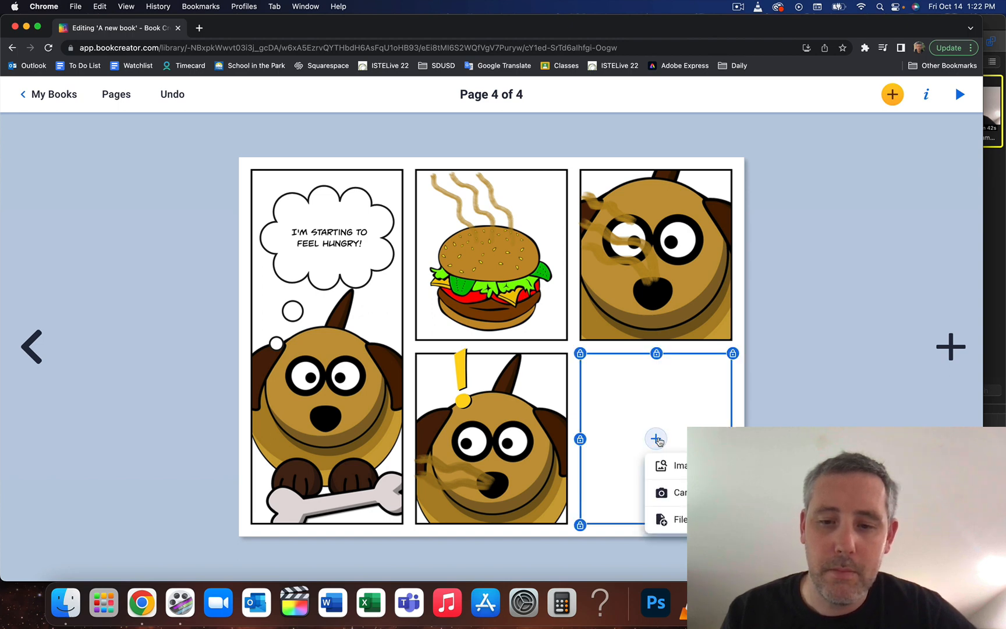
left_click(784, 306)
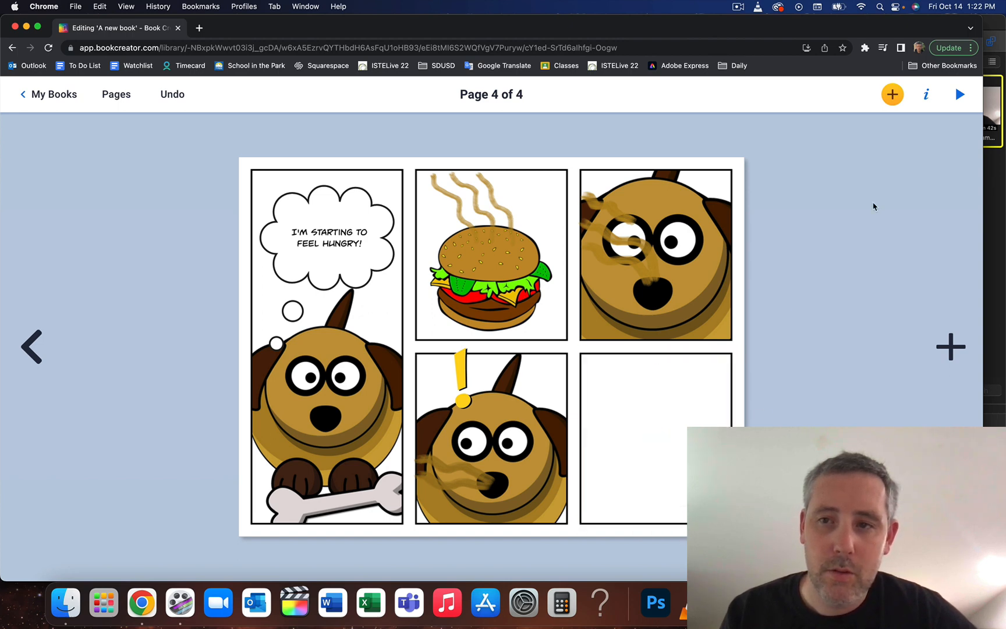
Add the Zoom sticker, move it into the empty last panel and enlarge it to nearly the panel's width.
left_click(894, 95)
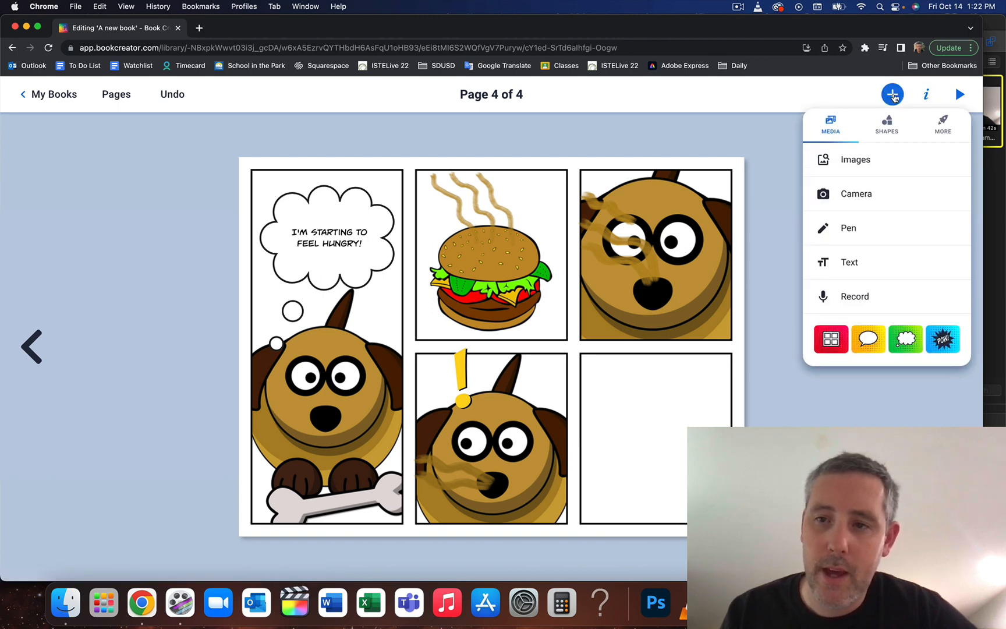
left_click(944, 345)
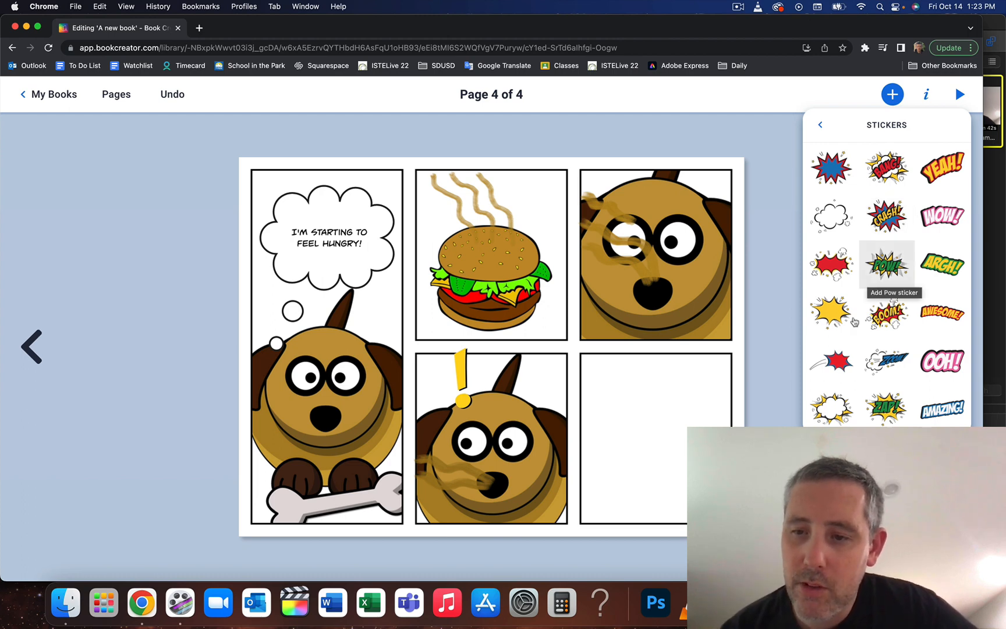
left_click(889, 364)
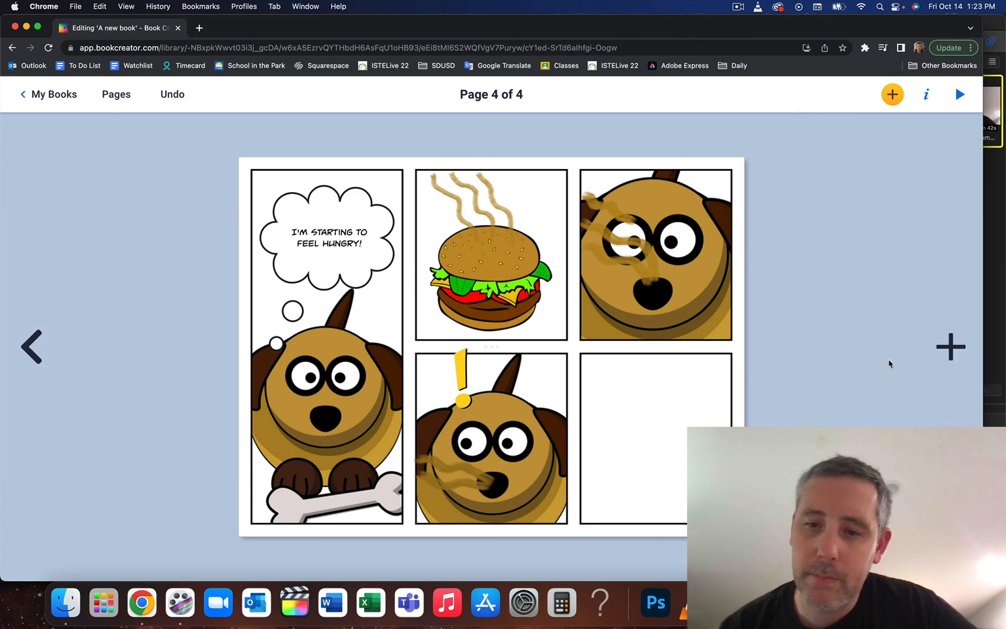
left_click_drag(496, 348, 648, 452)
left_click_drag(700, 411, 733, 385)
left_click_drag(684, 443, 682, 456)
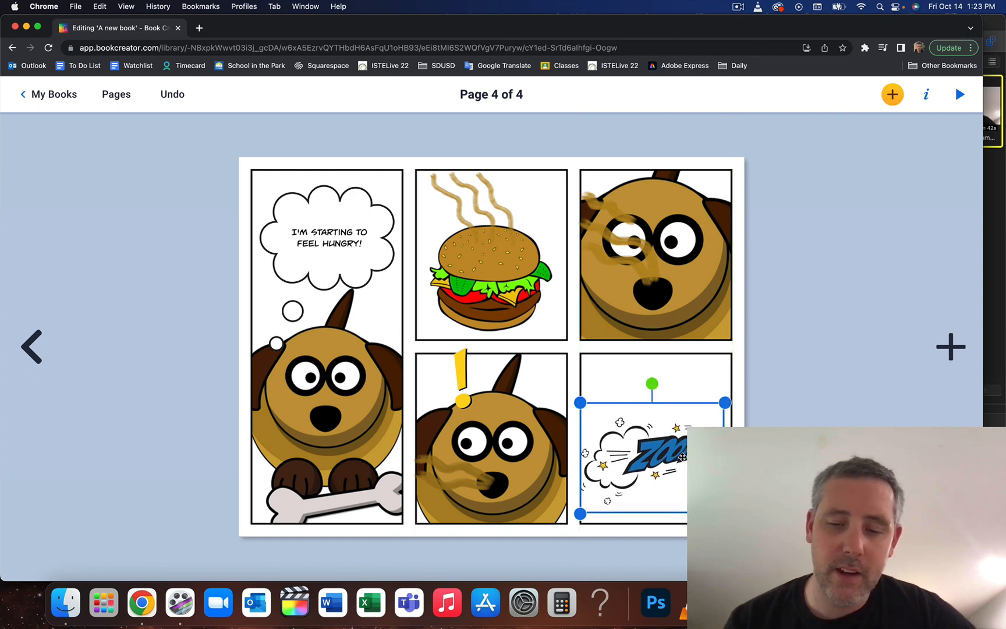
Stretch the Zoom sticker to the full width of the last panel, about 272 by 209 px.
left_click(701, 371)
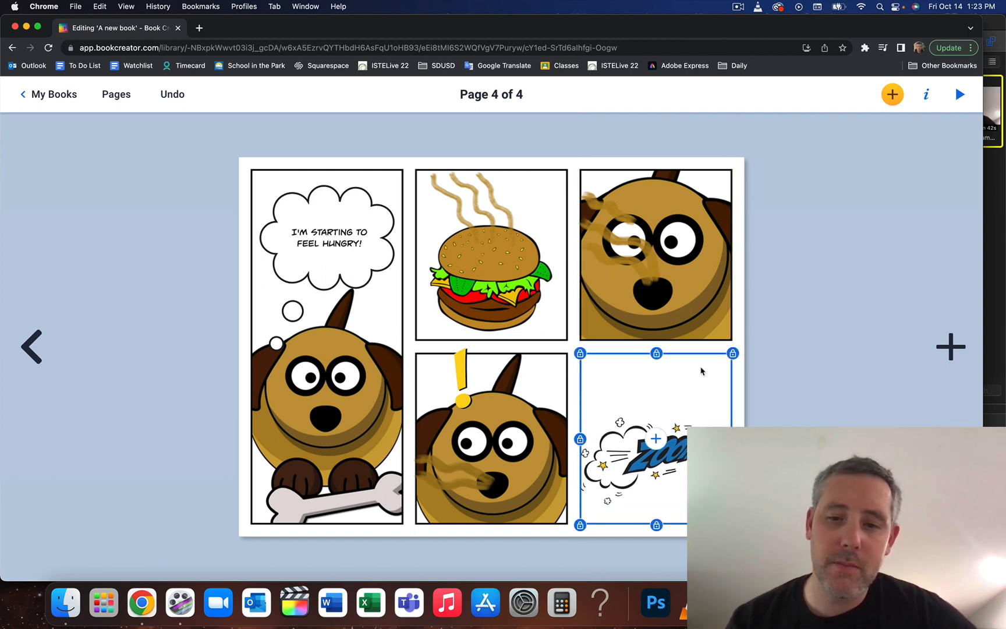
left_click(791, 368)
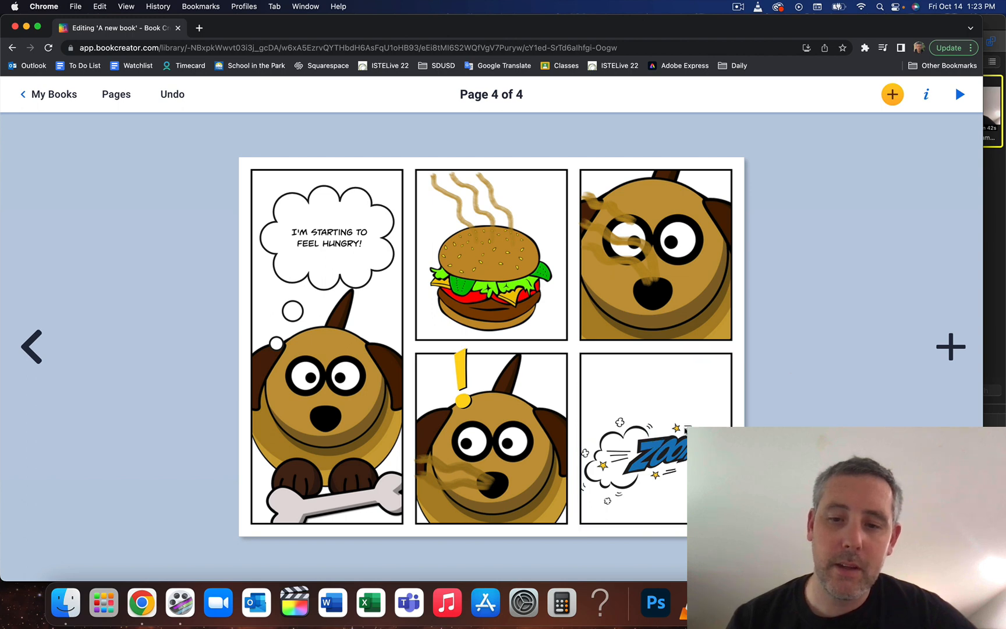
left_click(685, 430)
left_click_drag(723, 404, 730, 403)
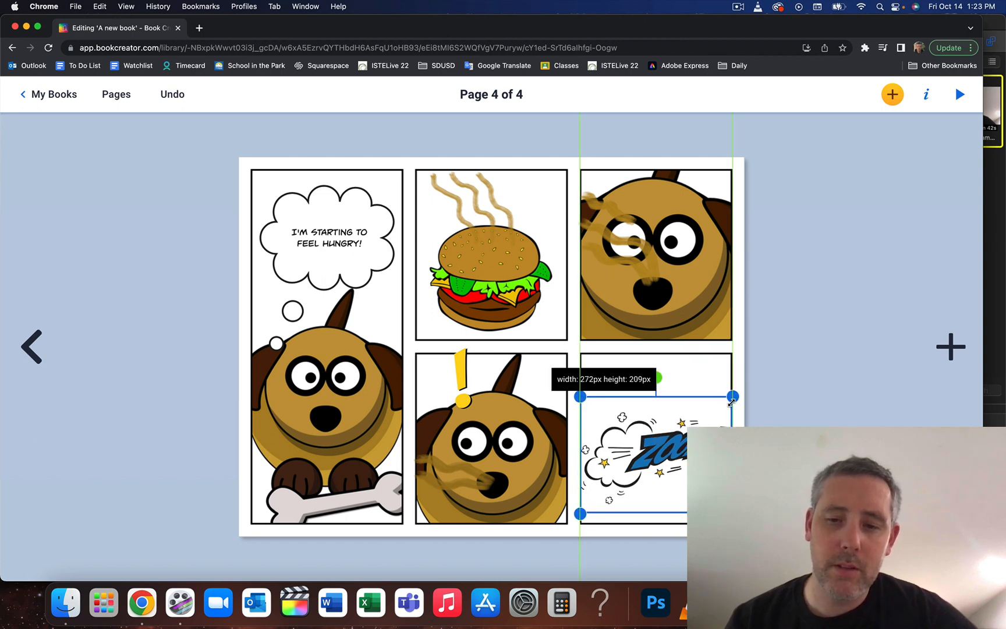
Add a text box in the Caption style reading "Toby was spending the afternoon sleeping, when suddenly...".
left_click(797, 384)
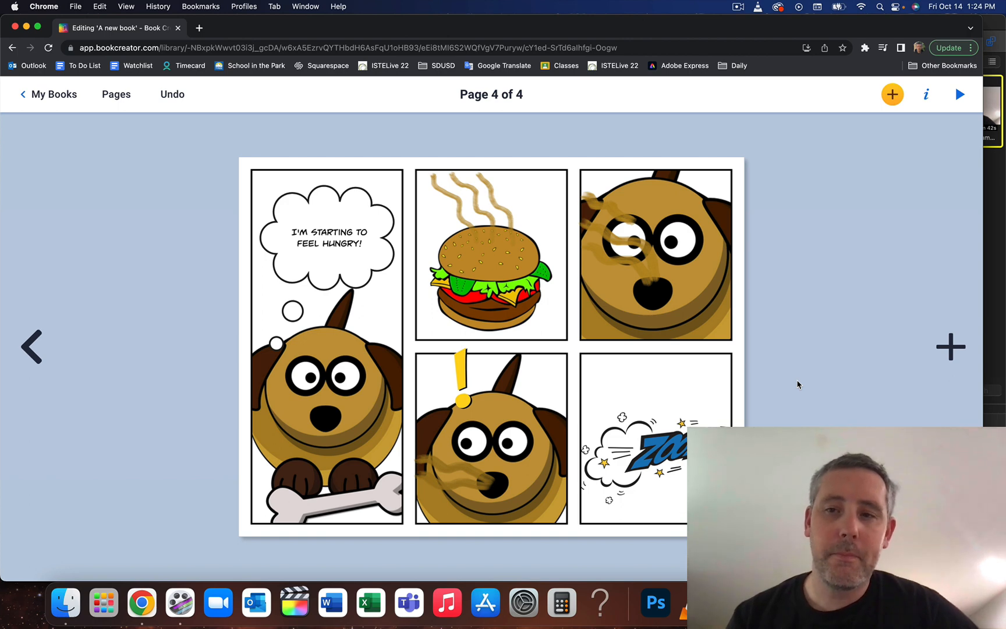
left_click(895, 96)
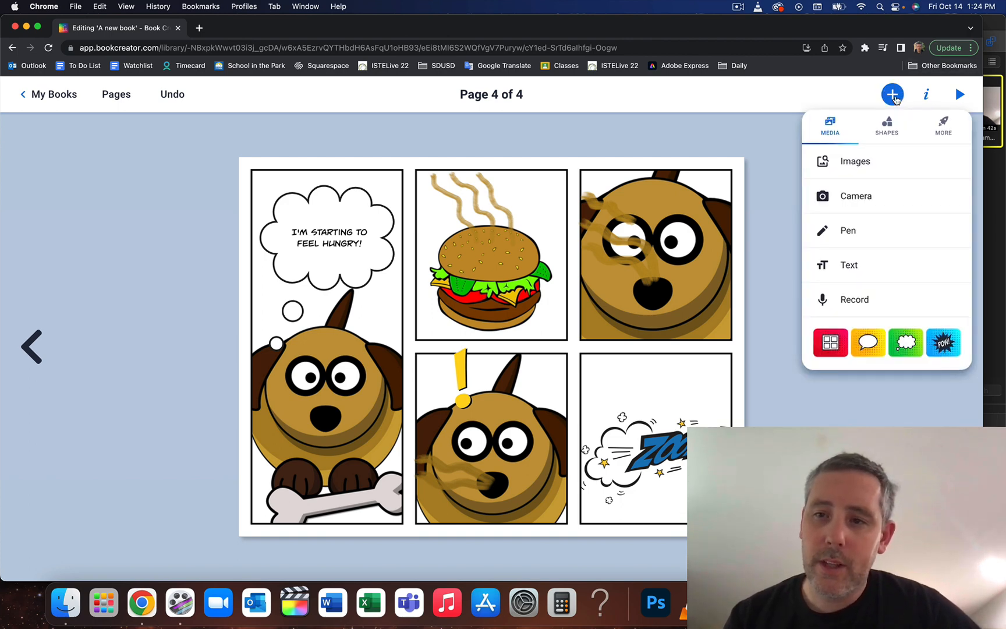
left_click(865, 262)
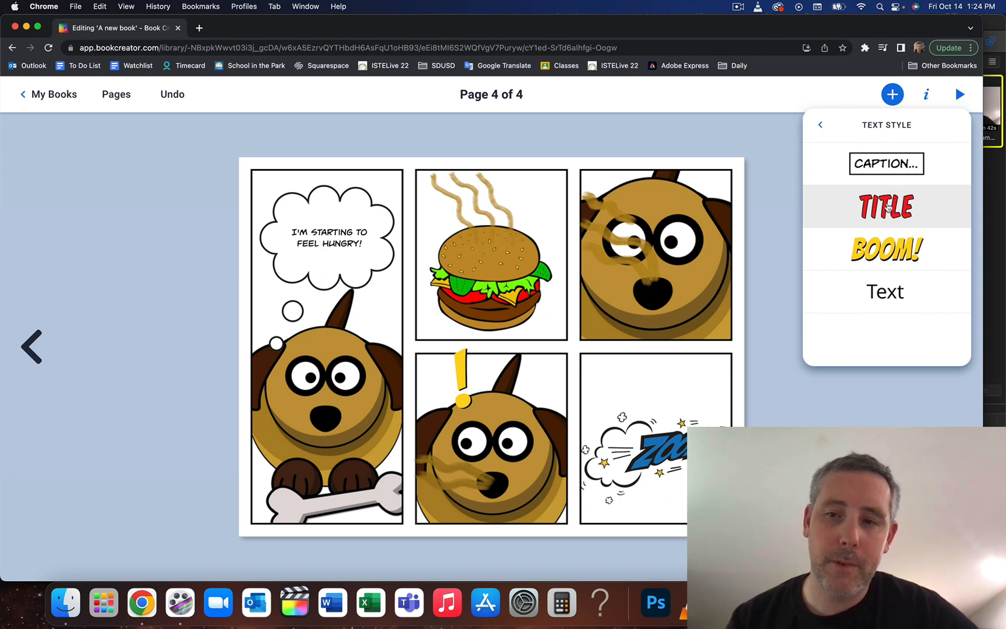
left_click(880, 168)
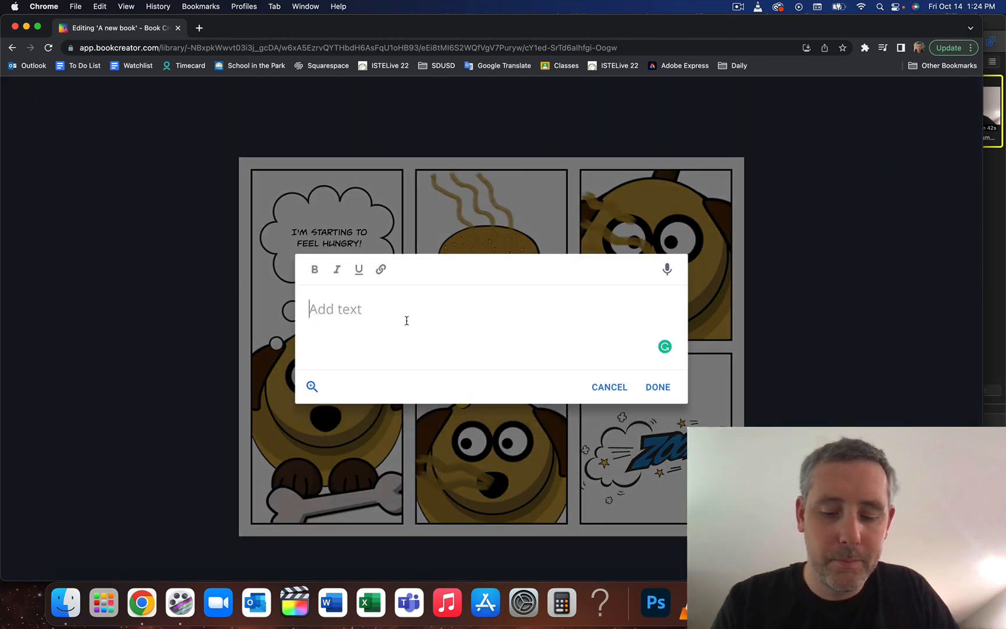
type("T")
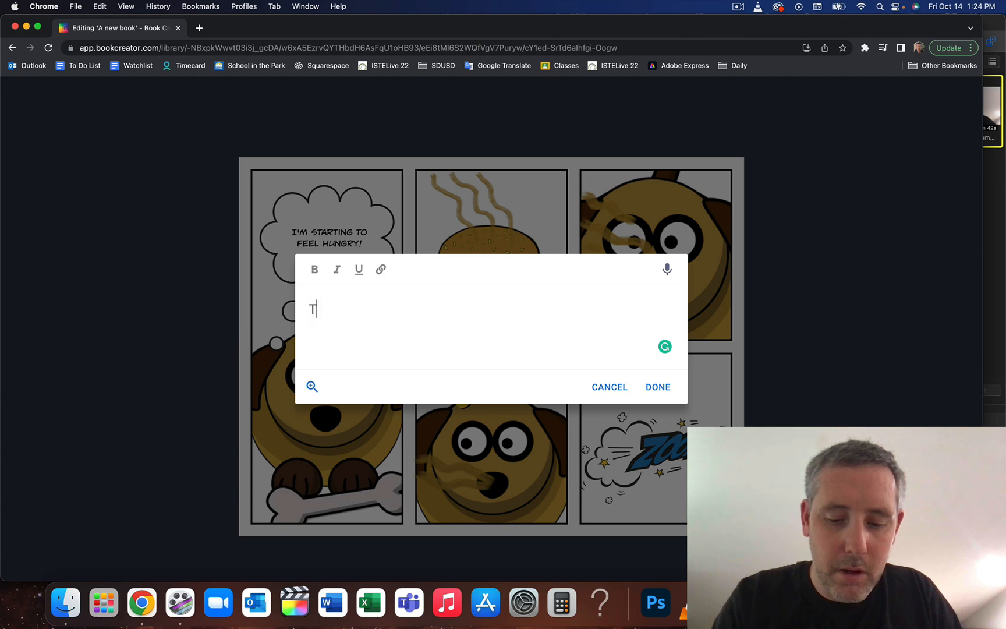
type("oby ")
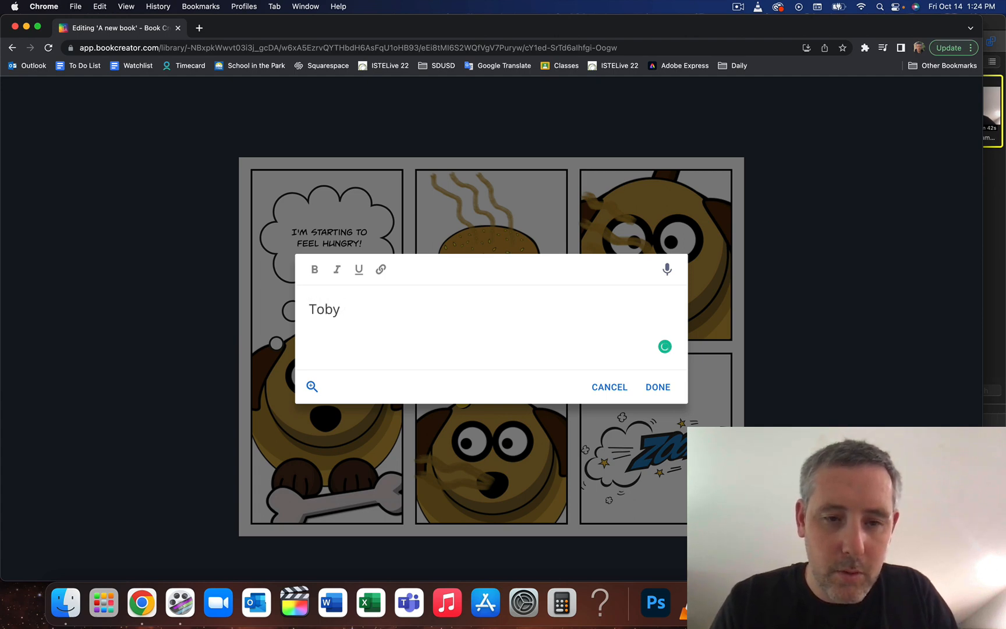
type("was spendi")
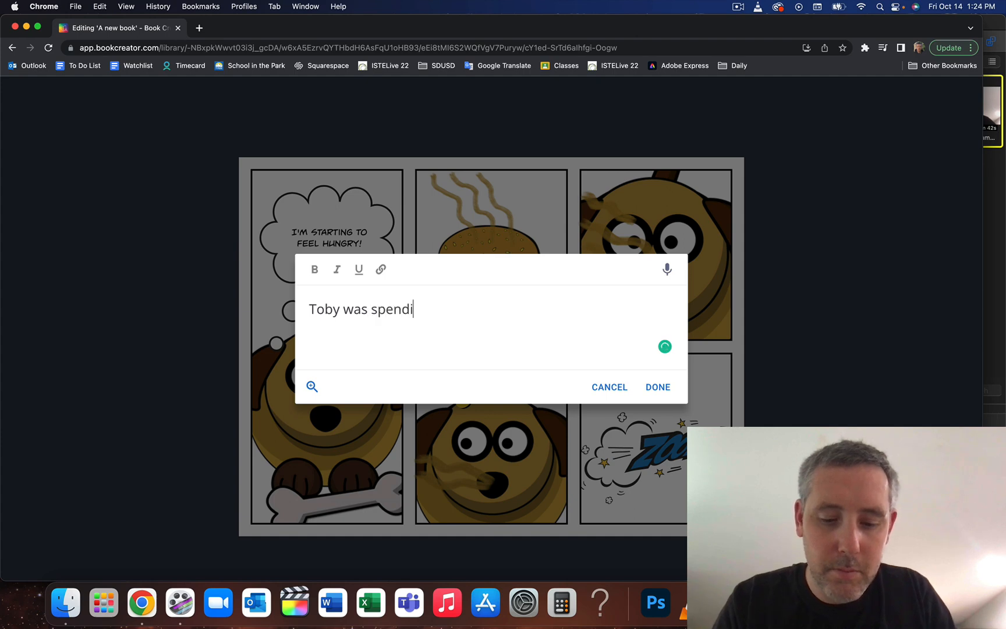
type("ng rhw after")
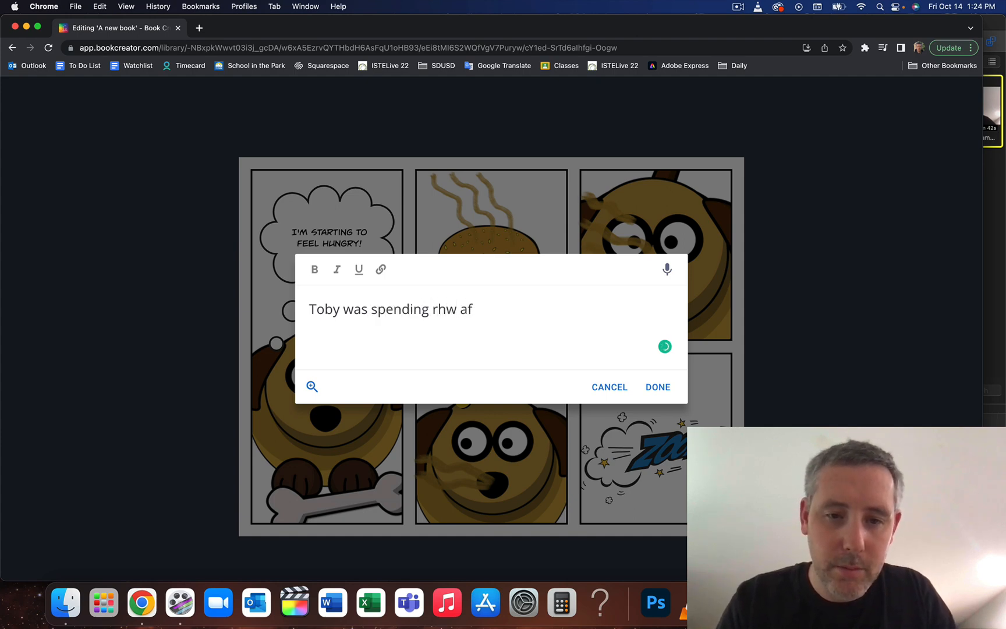
key("BackSpace")
key("BackSpace")
key("BackSpace")
key("BackSpace")
key("BackSpace")
type("the afternoon")
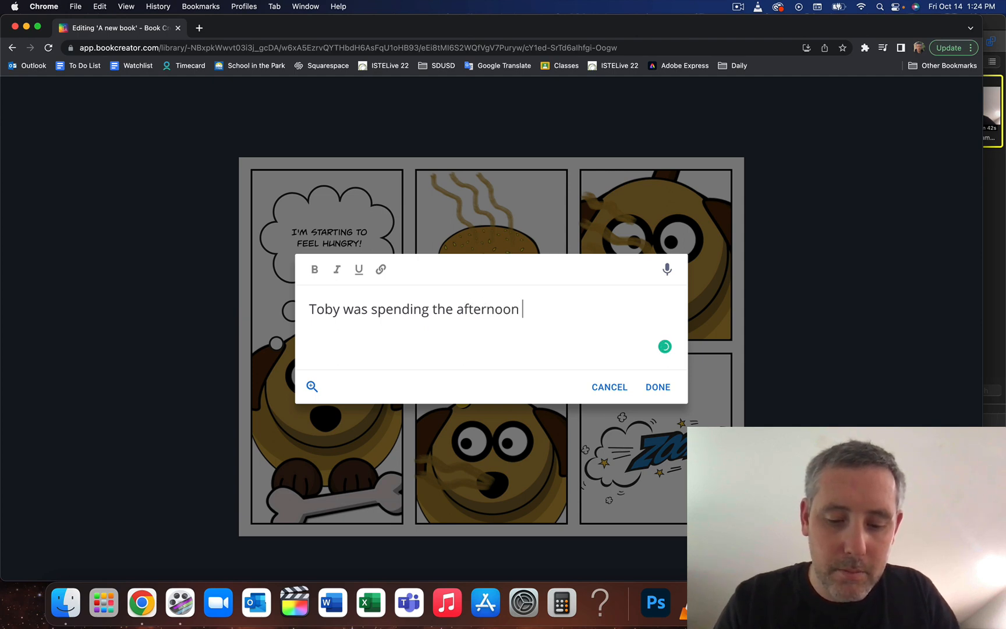
type(" sleeping")
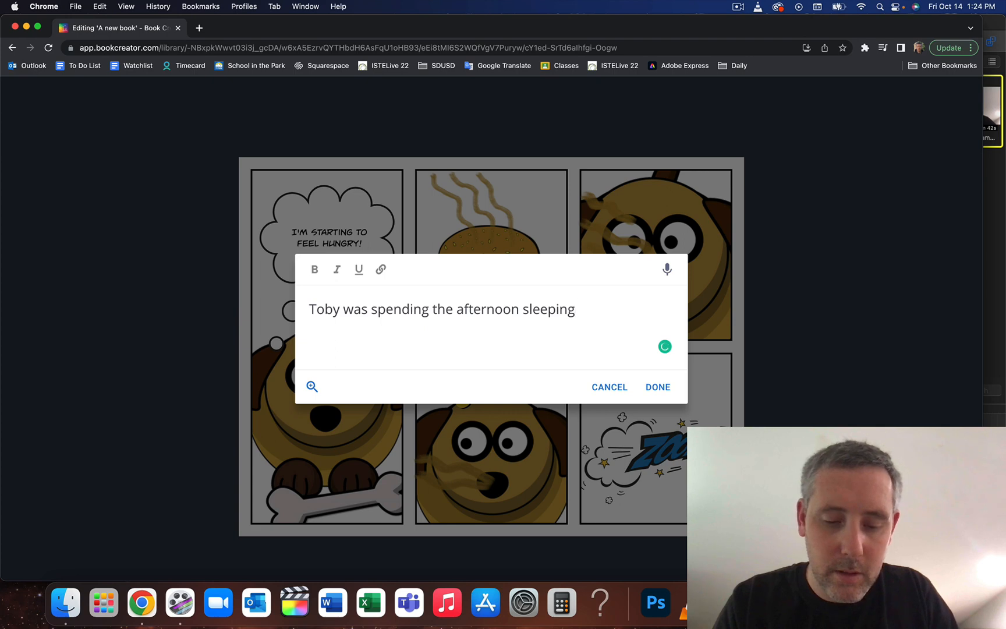
type(", wh")
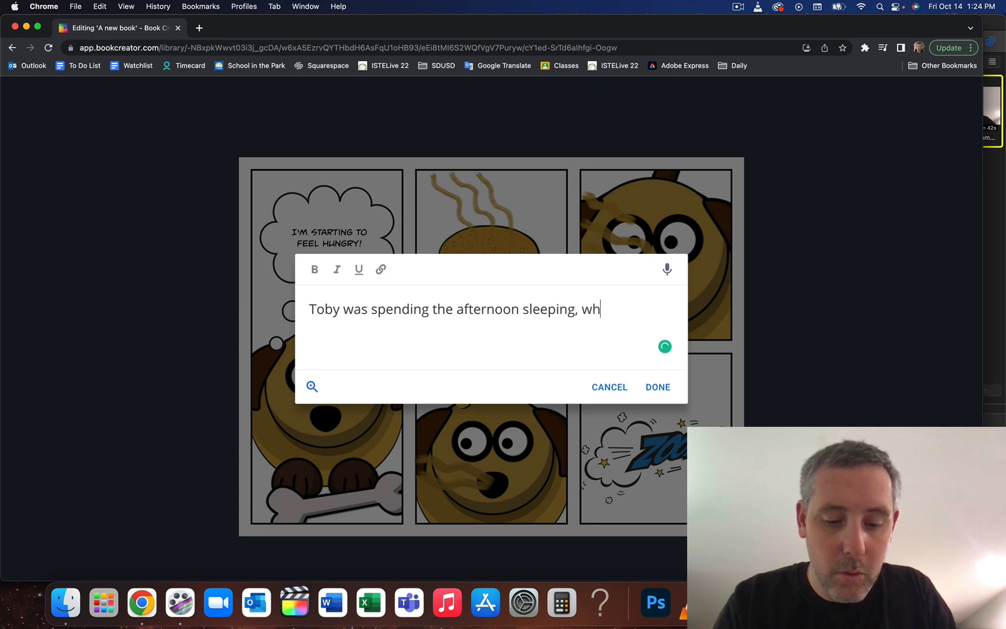
type("en suddenly")
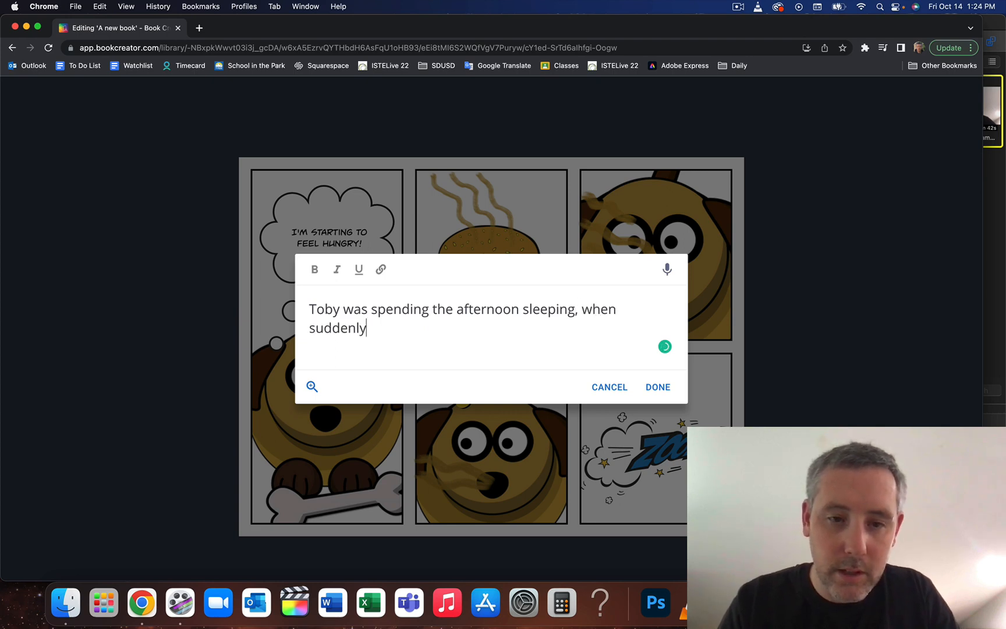
type("...")
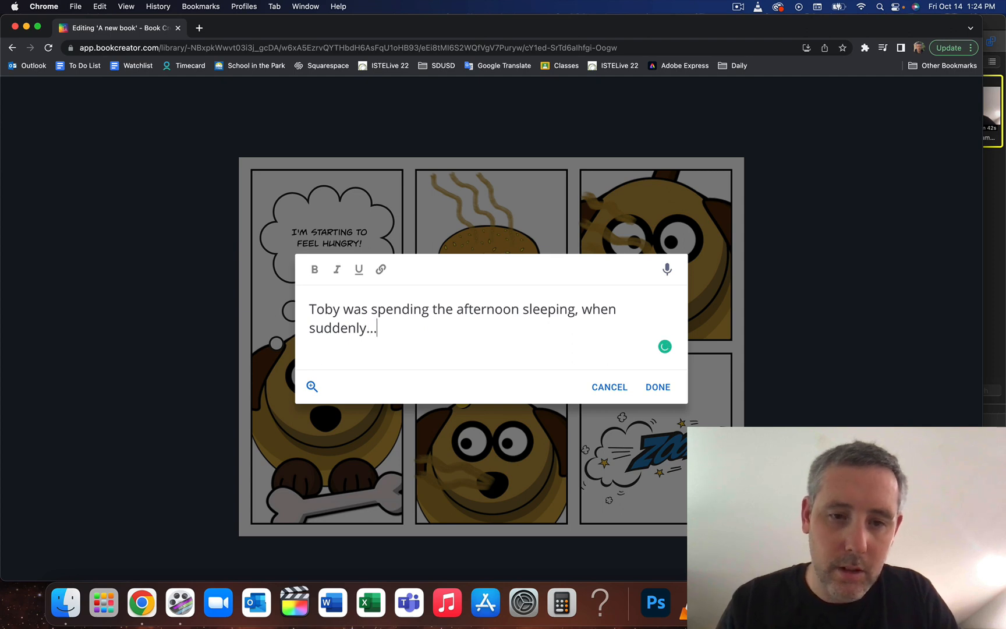
left_click(667, 393)
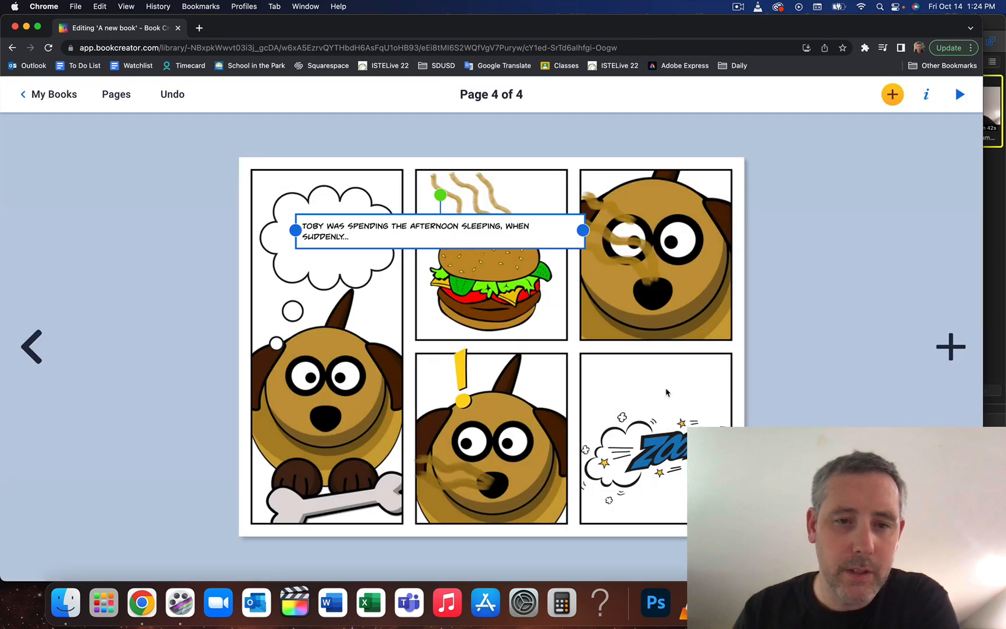
Reduce the caption's text size to 13, narrow its box to three lines and move it to the page's upper-left corner.
mouse_move(508, 236)
left_mouse_down()
mouse_move(602, 202)
mouse_move(452, 180)
mouse_move(518, 298)
mouse_move(524, 269)
mouse_move(513, 234)
left_mouse_up()
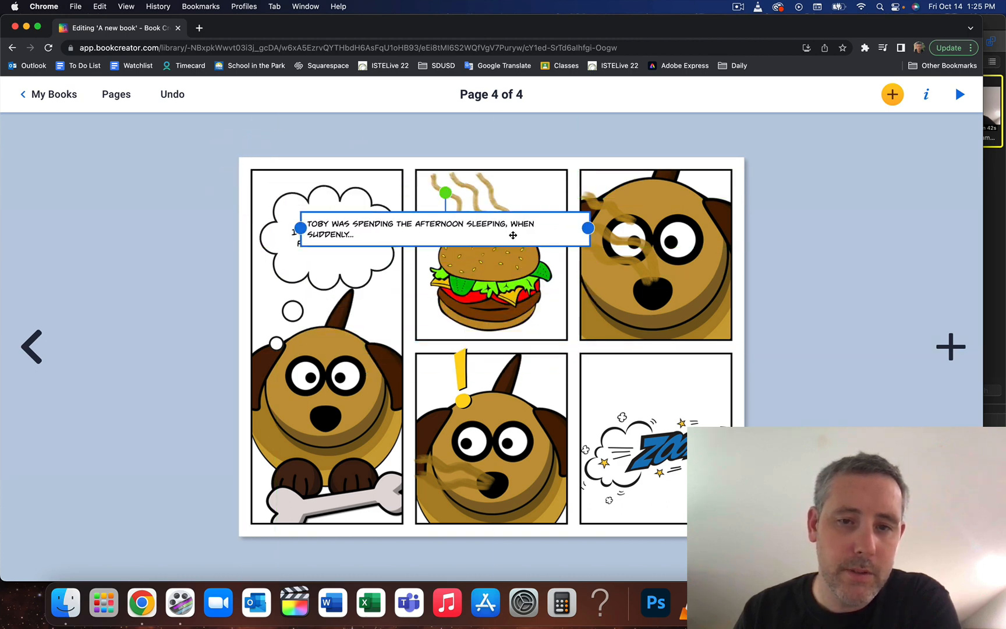
double_click(512, 234)
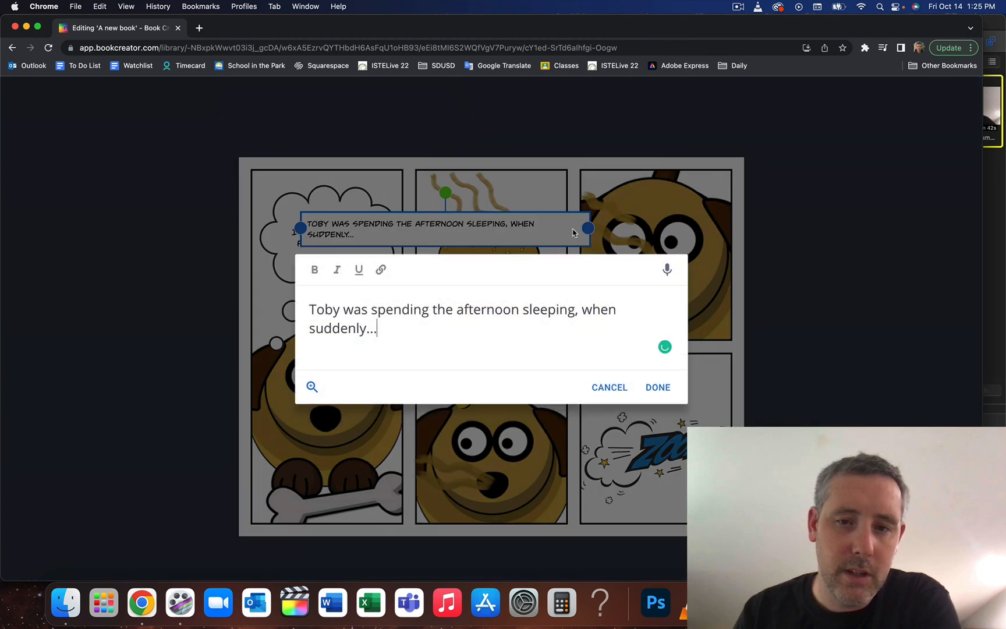
left_click(618, 387)
left_click(925, 95)
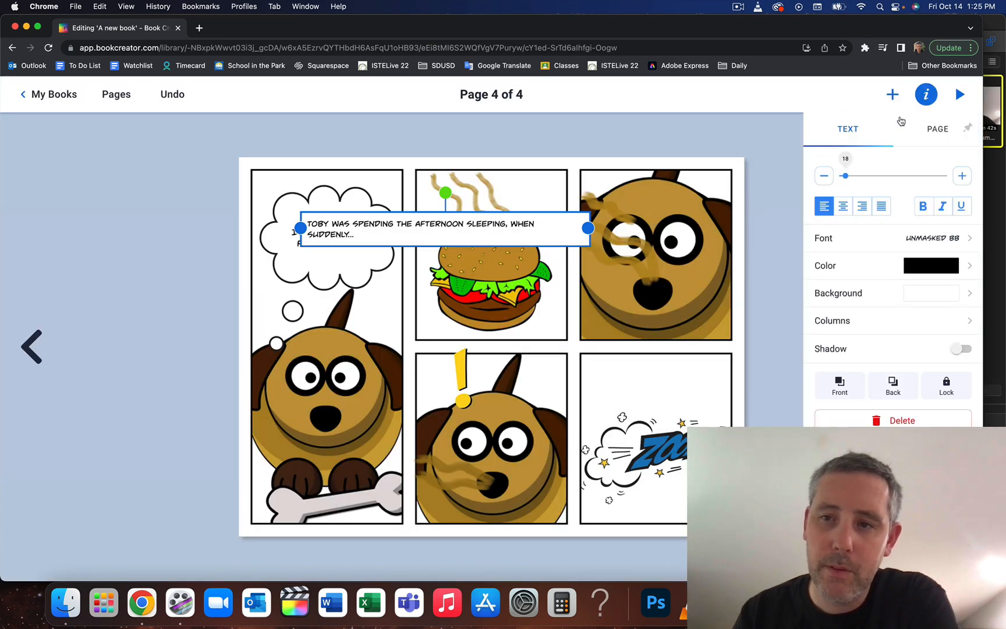
left_click_drag(846, 176, 844, 176)
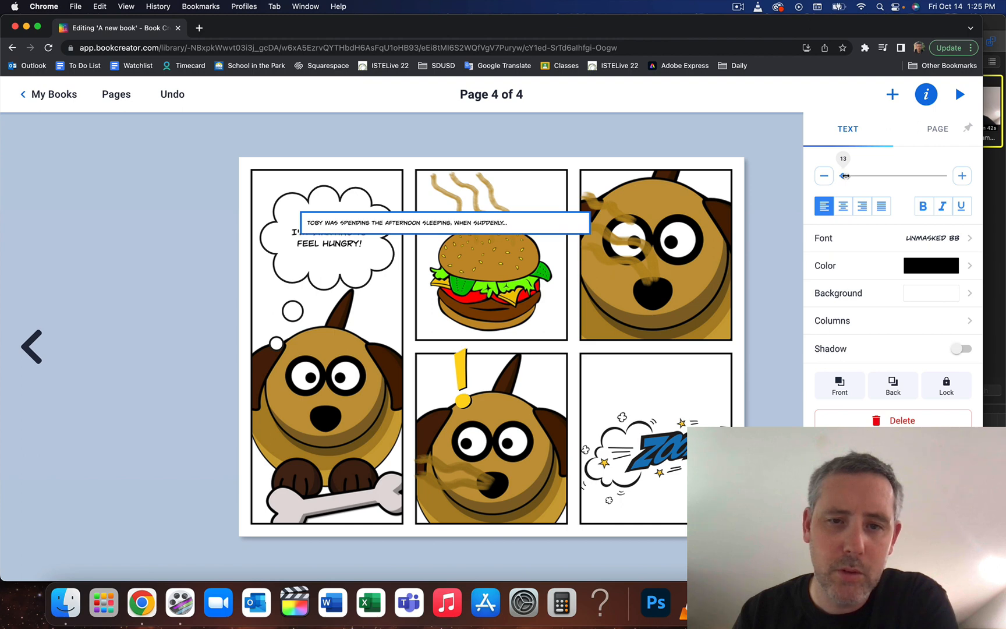
left_click_drag(589, 222, 319, 190)
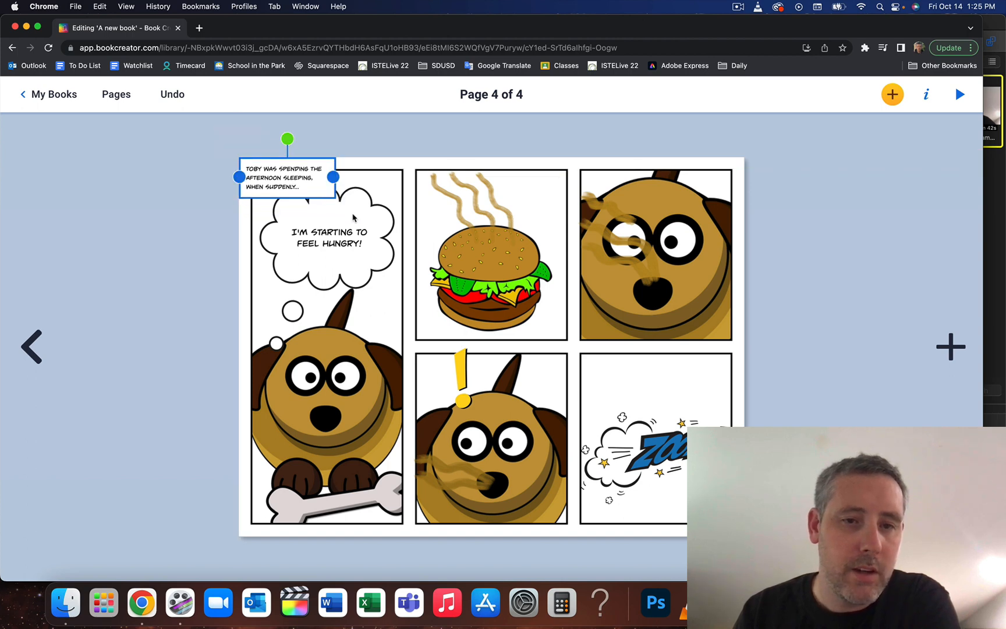
Bring the "I'm starting to feel hungry!" thought bubble to the front so it overlaps the caption.
left_click(358, 218)
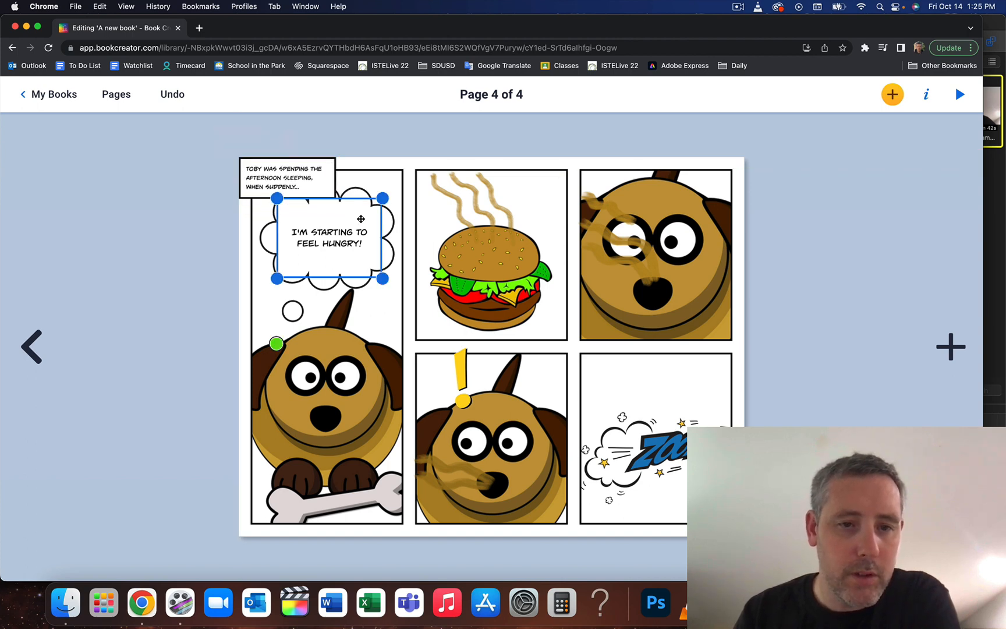
left_click(204, 236)
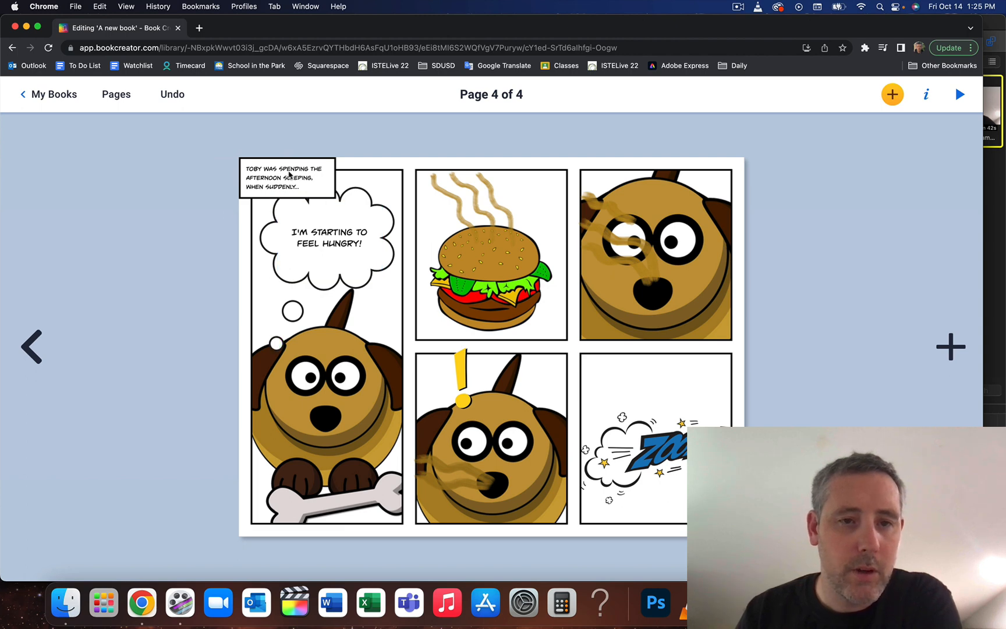
left_click(334, 215)
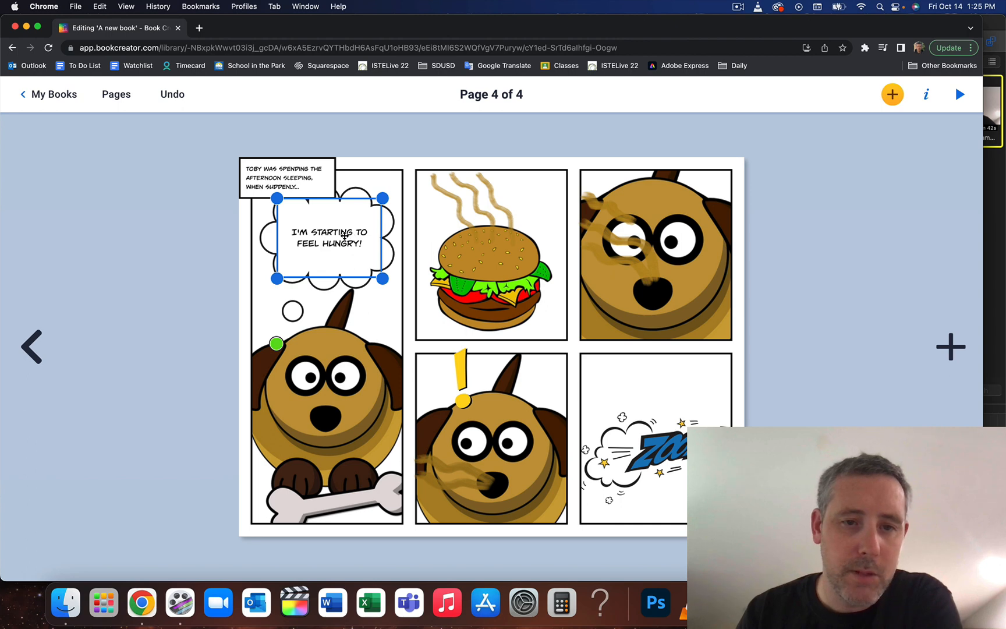
left_click(927, 96)
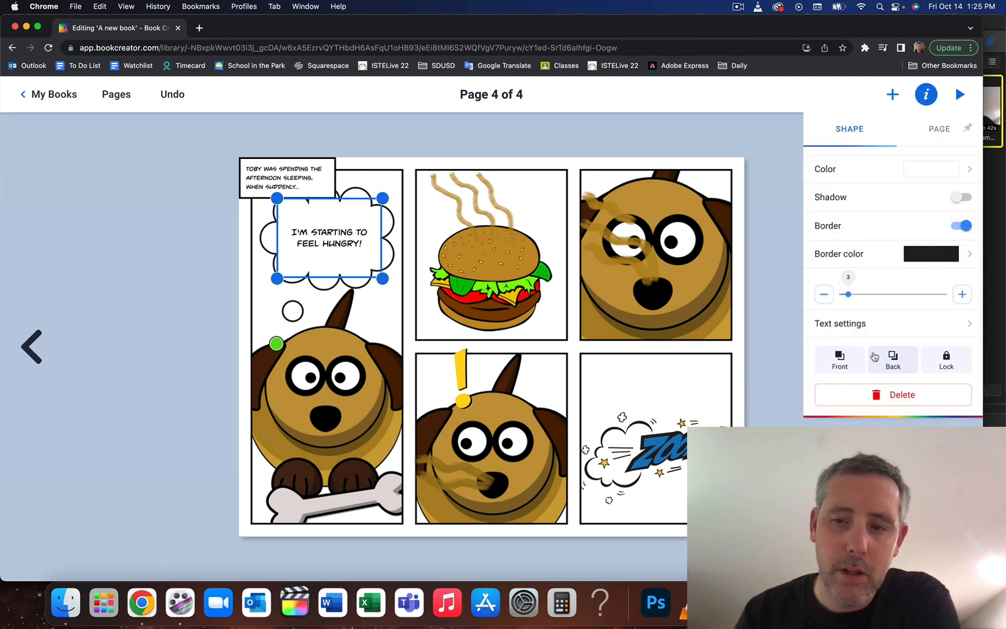
left_click(839, 362)
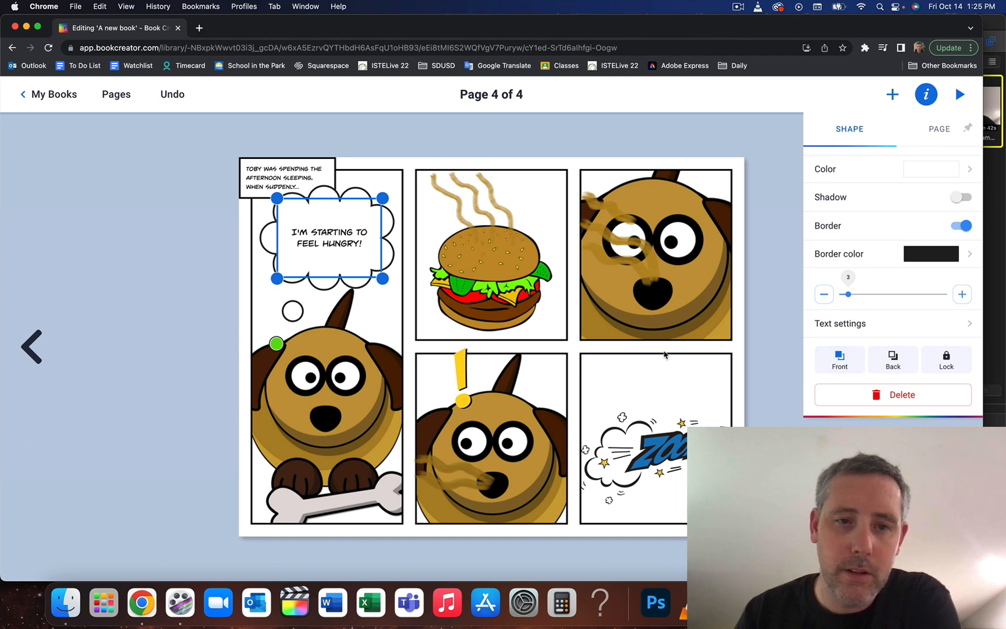
left_click(133, 352)
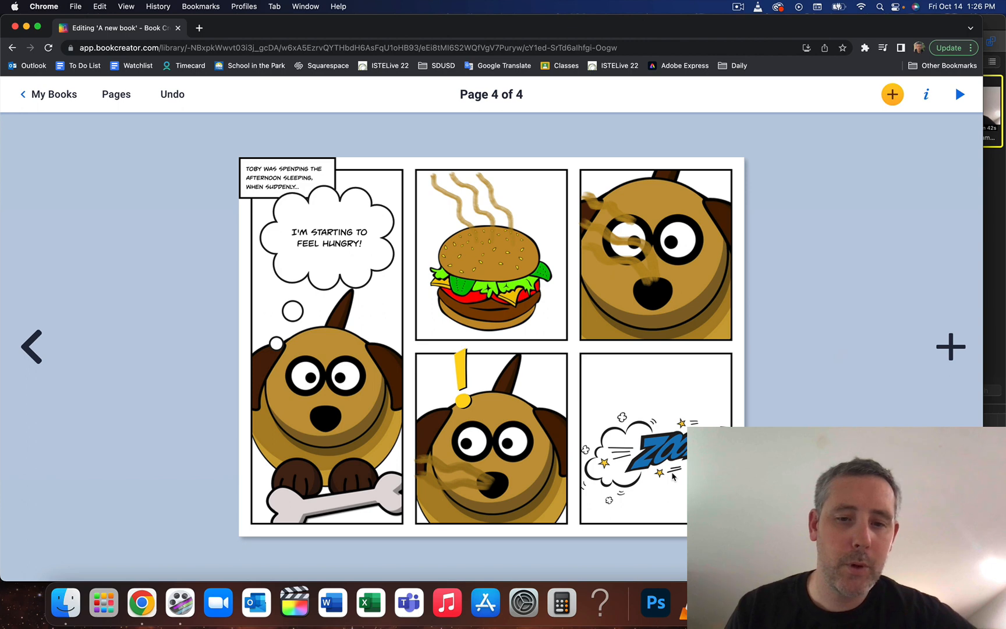
Add a new page after page 4 and apply the four-panel layout with slanted dividers.
left_click(951, 347)
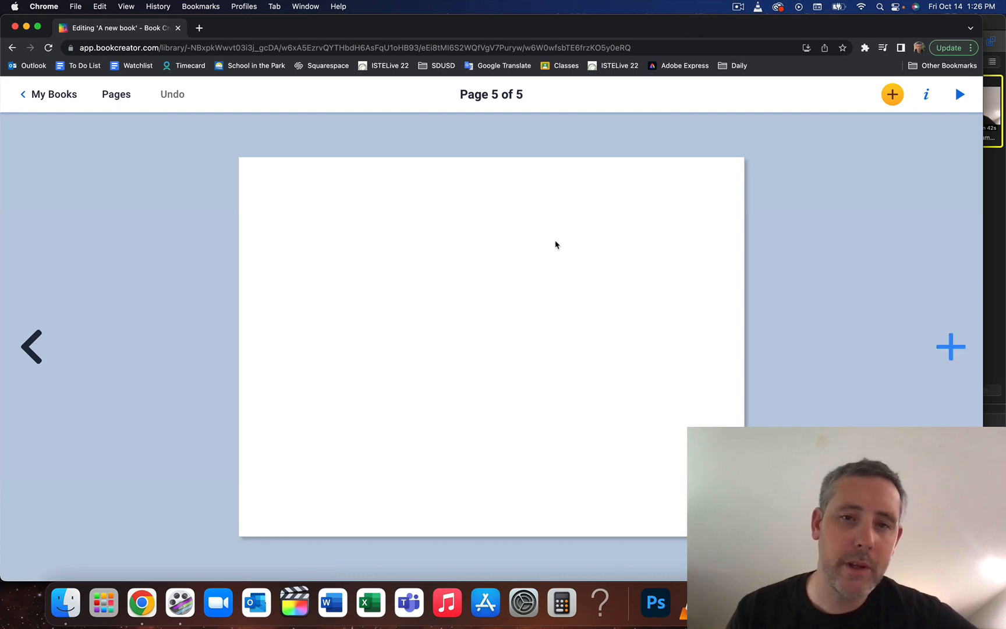
left_click(892, 95)
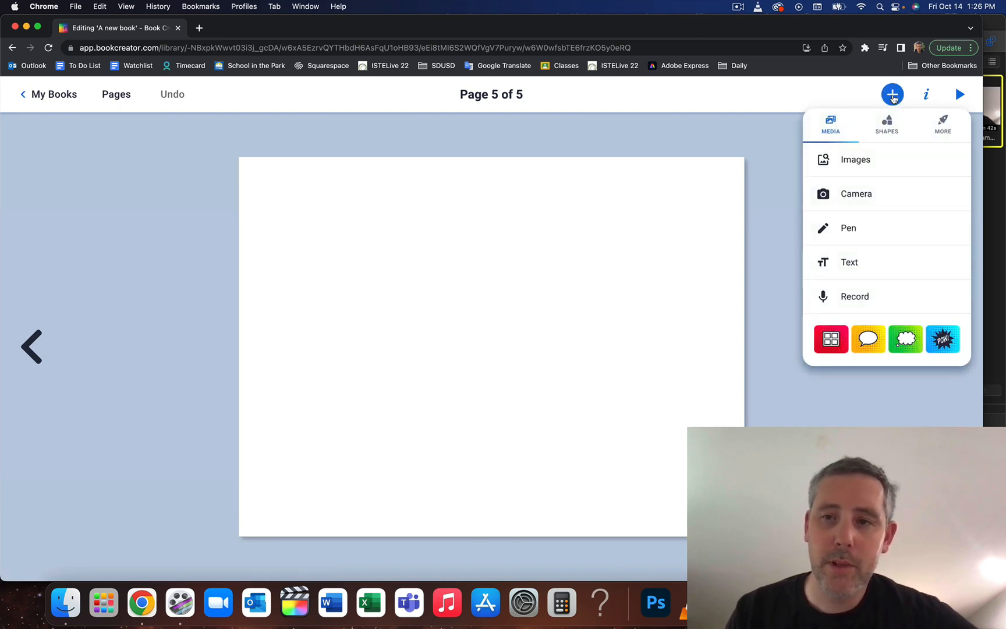
left_click(827, 341)
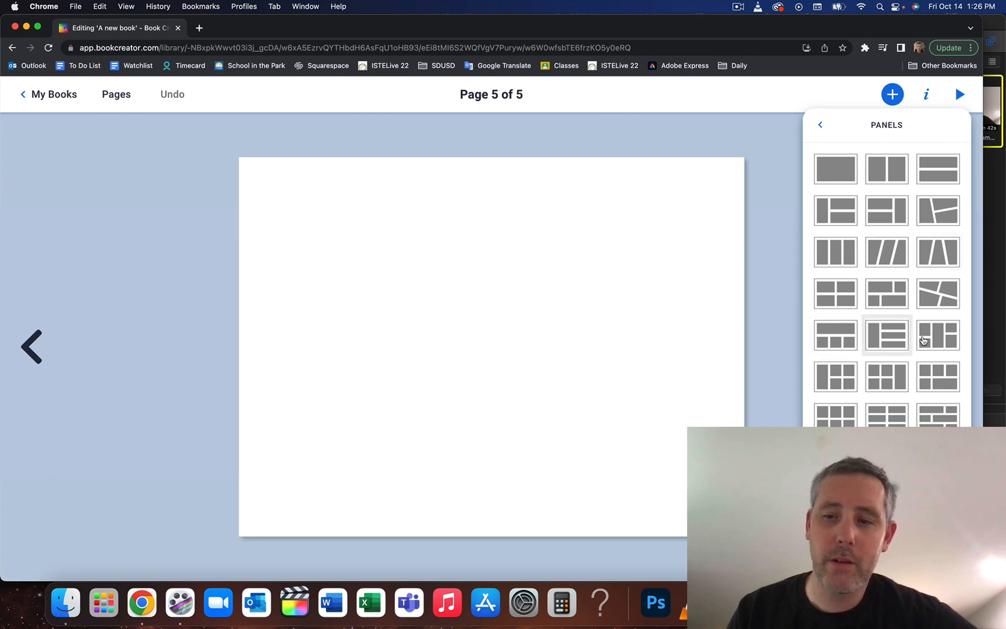
left_click(947, 301)
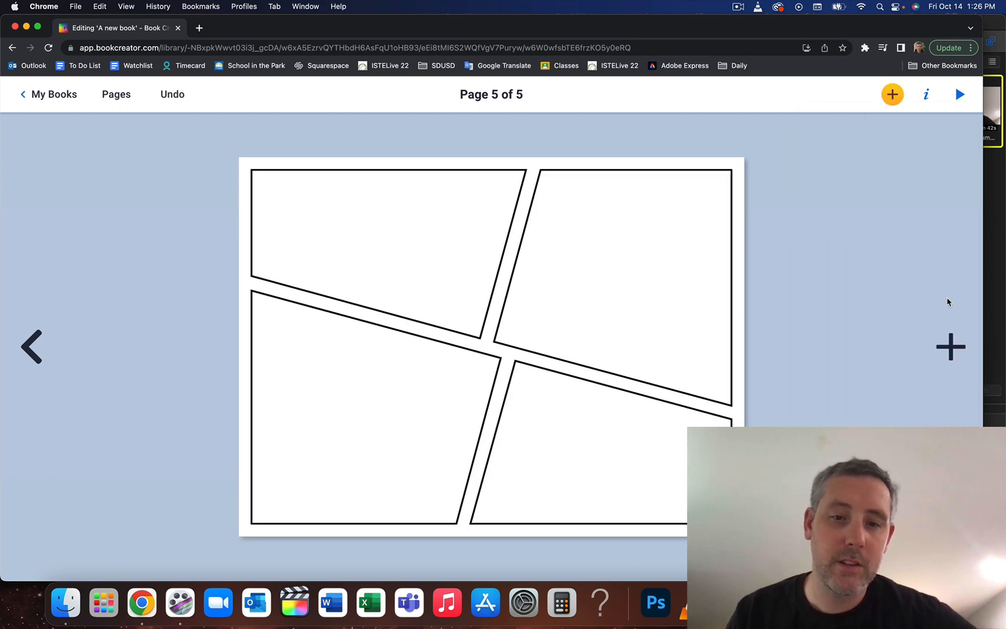
Unlock the upper-left panel on page 5 and leave it selected with its resize handles active.
left_click(394, 236)
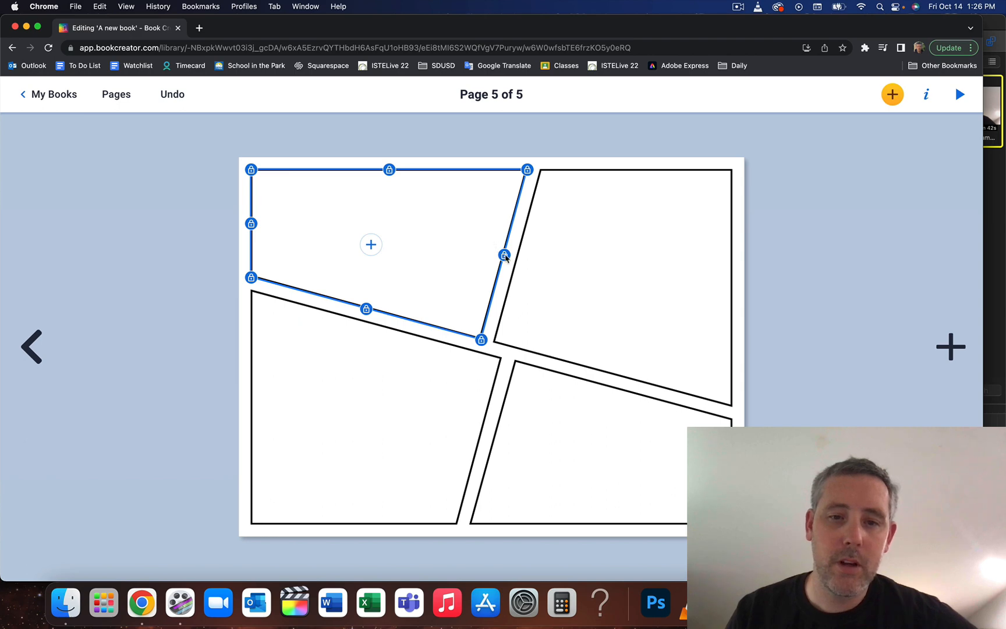
left_click(925, 94)
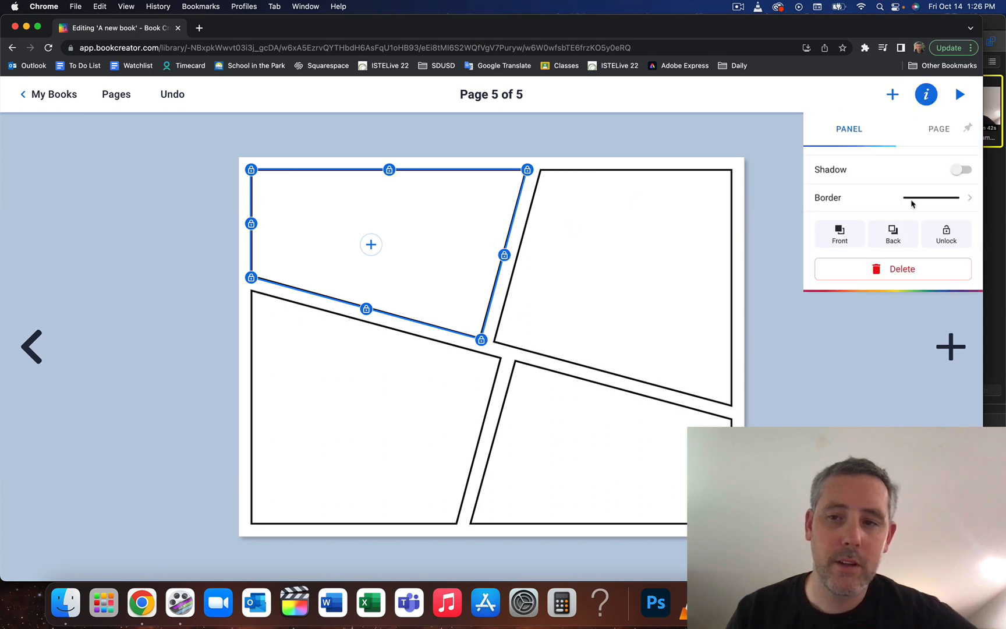
left_click(946, 237)
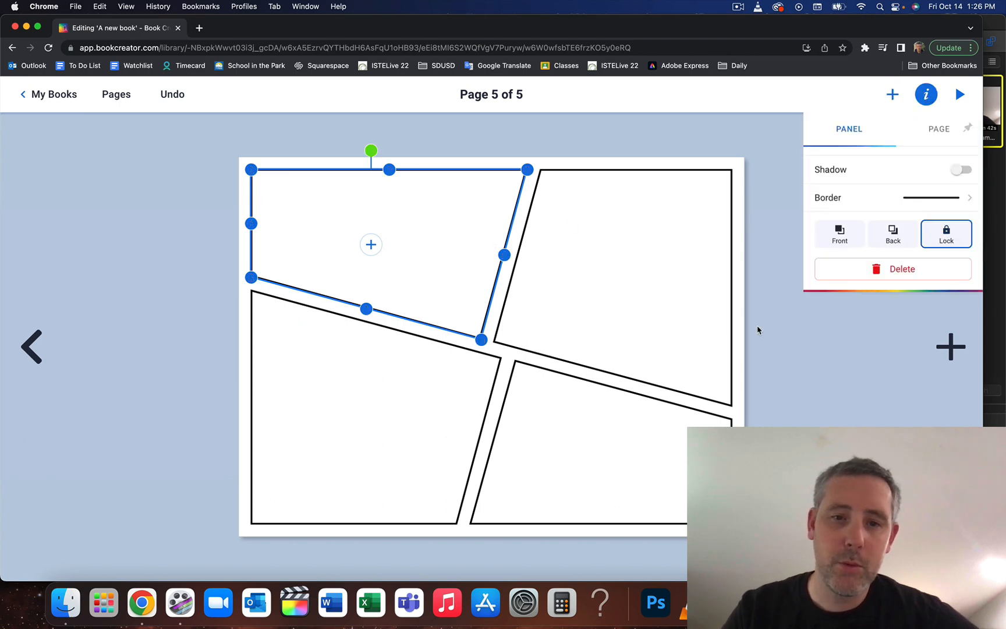
left_click(515, 260)
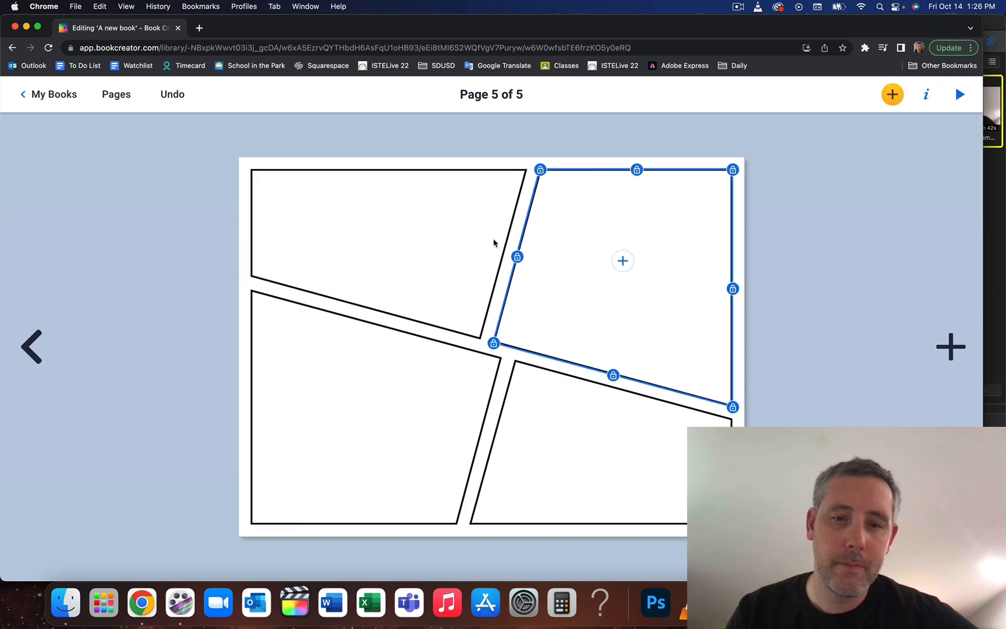
left_click(493, 243)
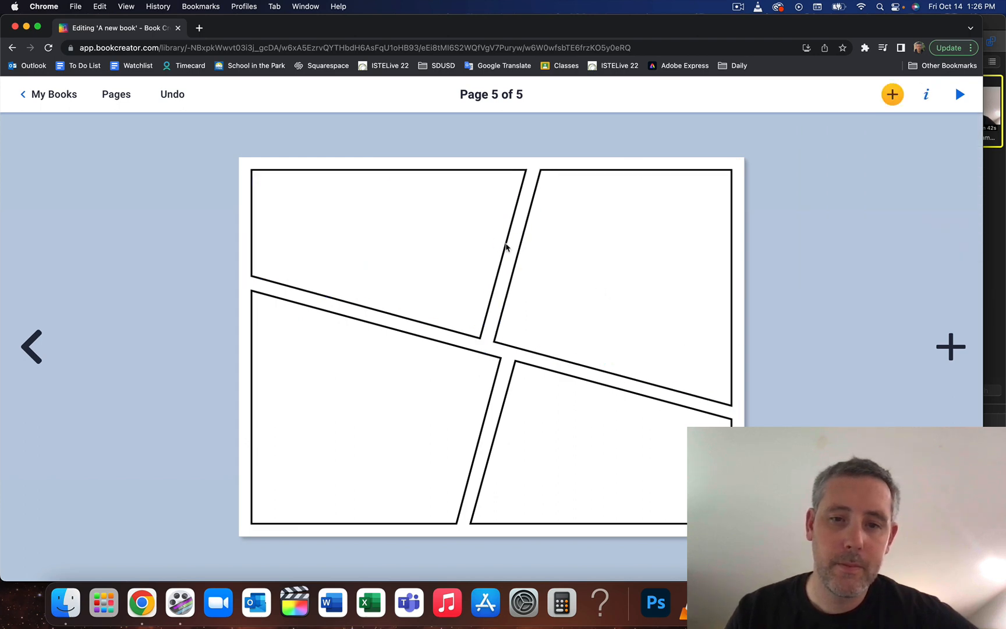
left_click(479, 234)
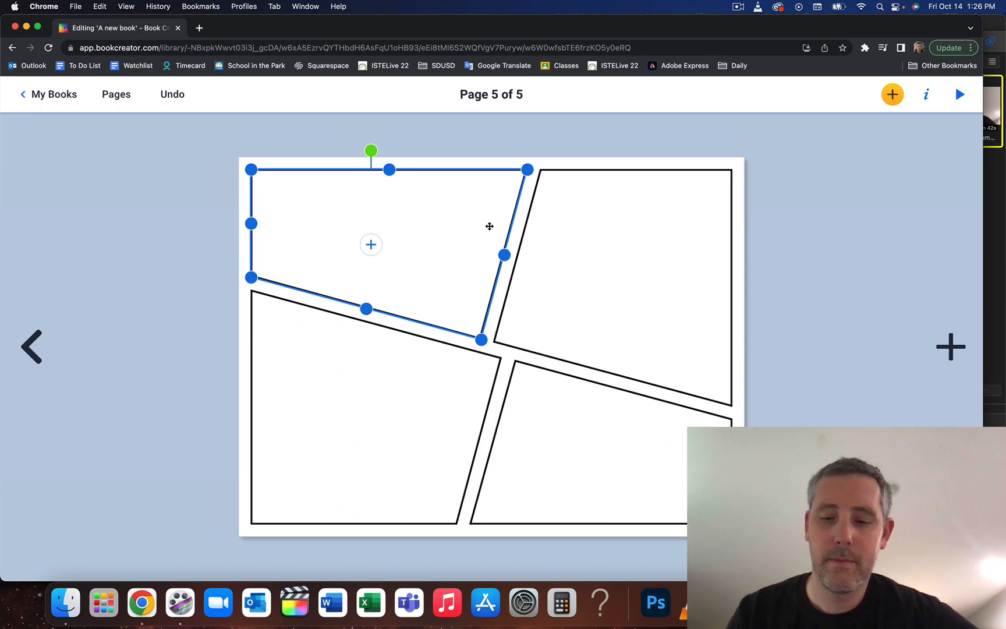
Delete the unlocked upper-left panel on page 5 and apply the orange-and-yellow sunburst comic background to the page.
key("Delete")
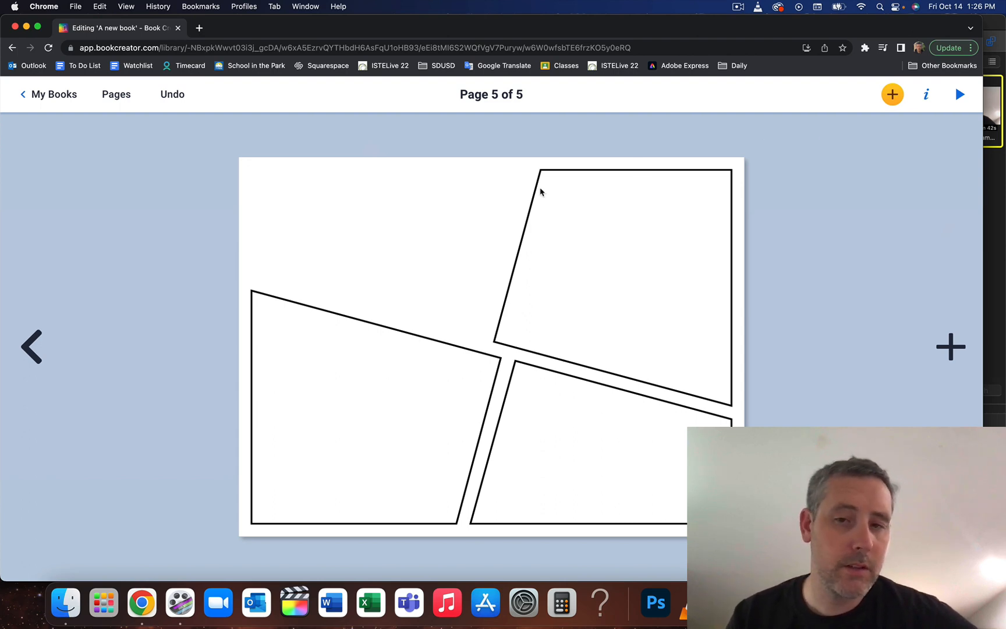
left_click(926, 96)
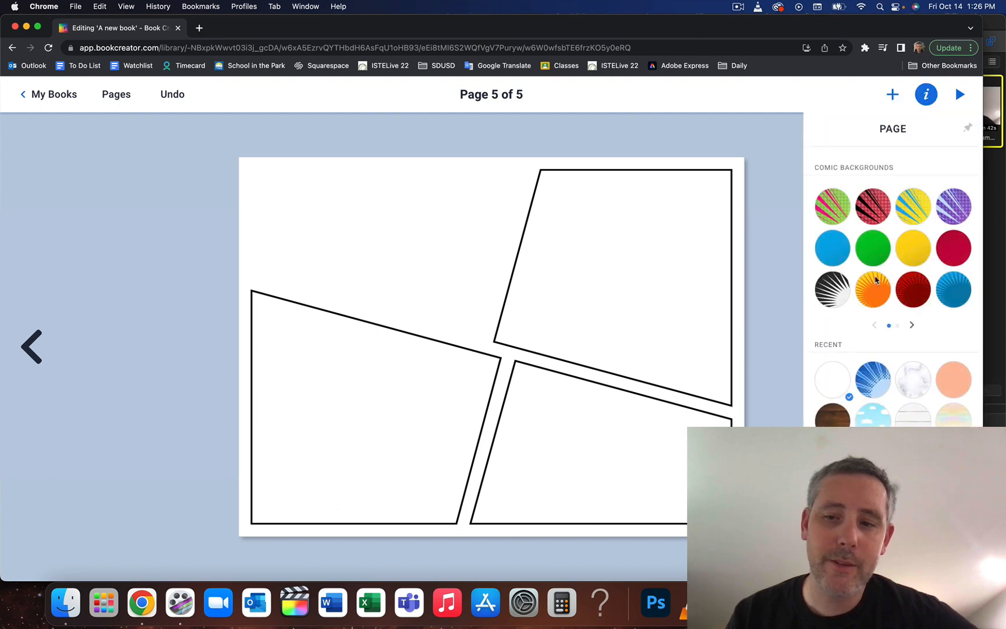
scroll(911, 289, "down", 2)
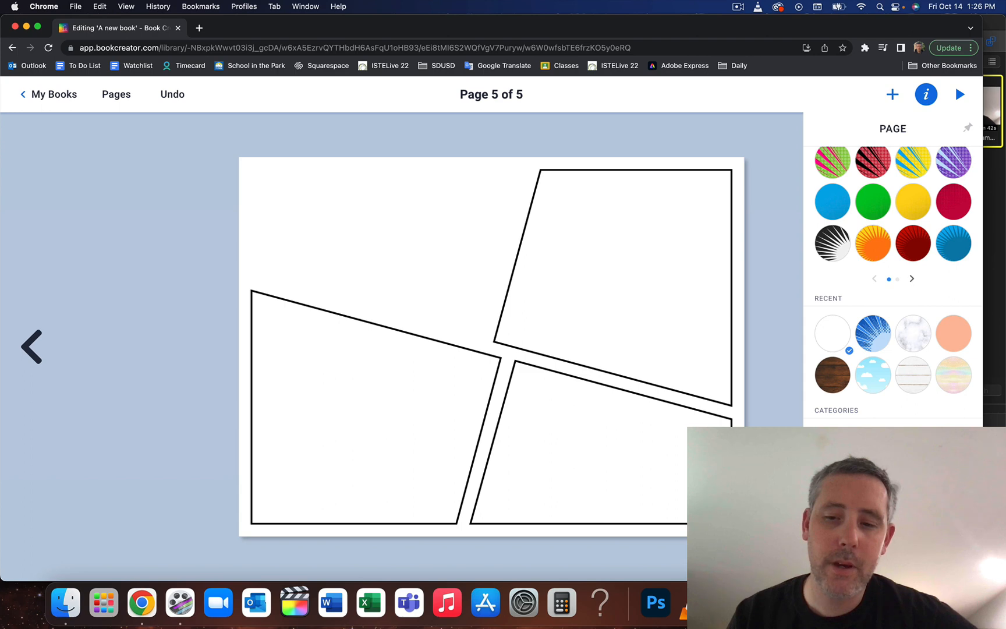
scroll(894, 299, "up", 2)
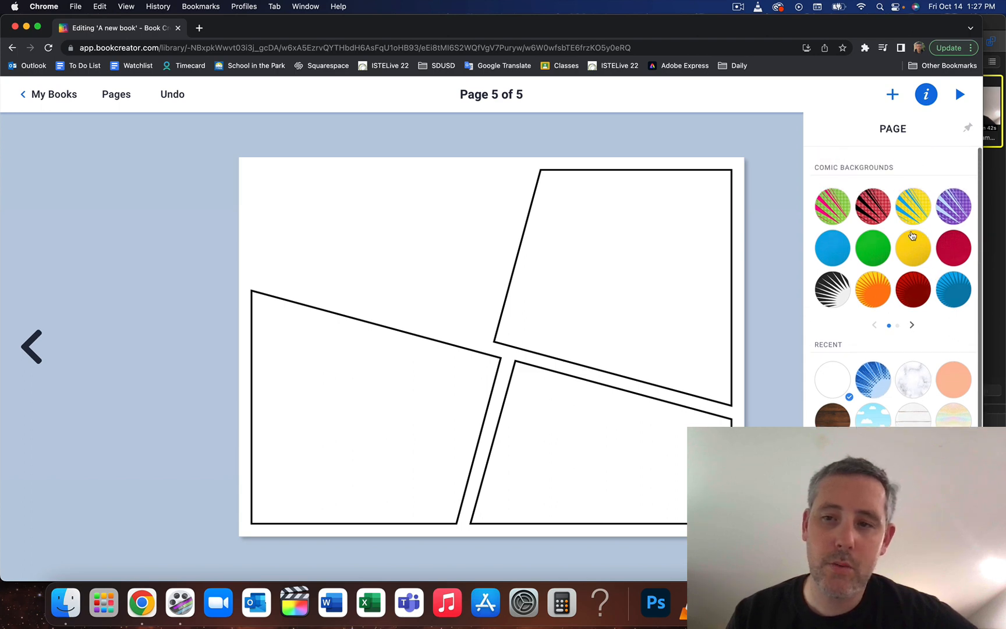
left_click(876, 288)
left_click(784, 188)
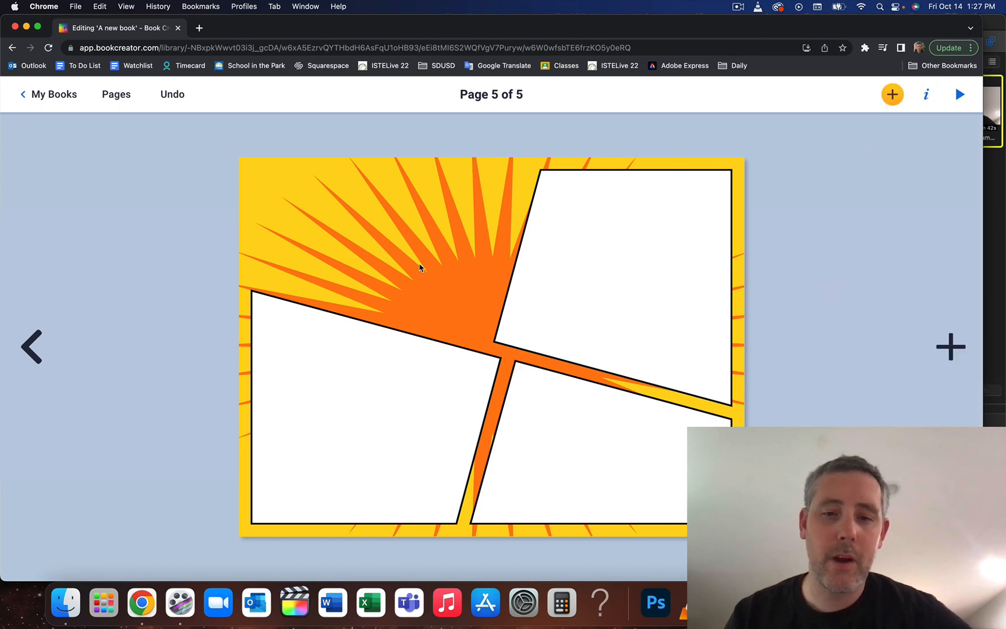
left_click(630, 284)
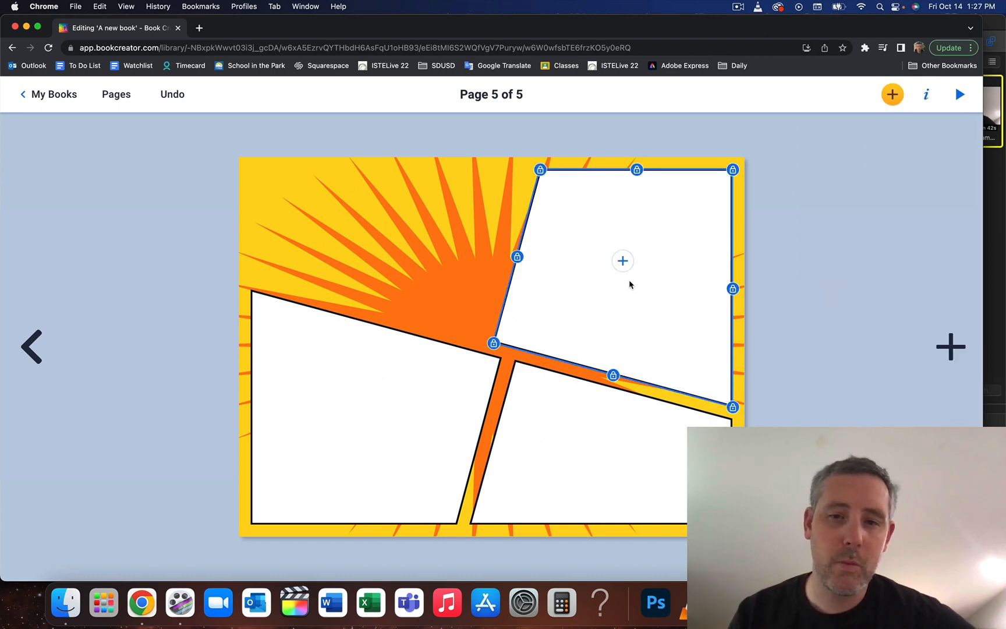
left_click(316, 379)
left_click(603, 438)
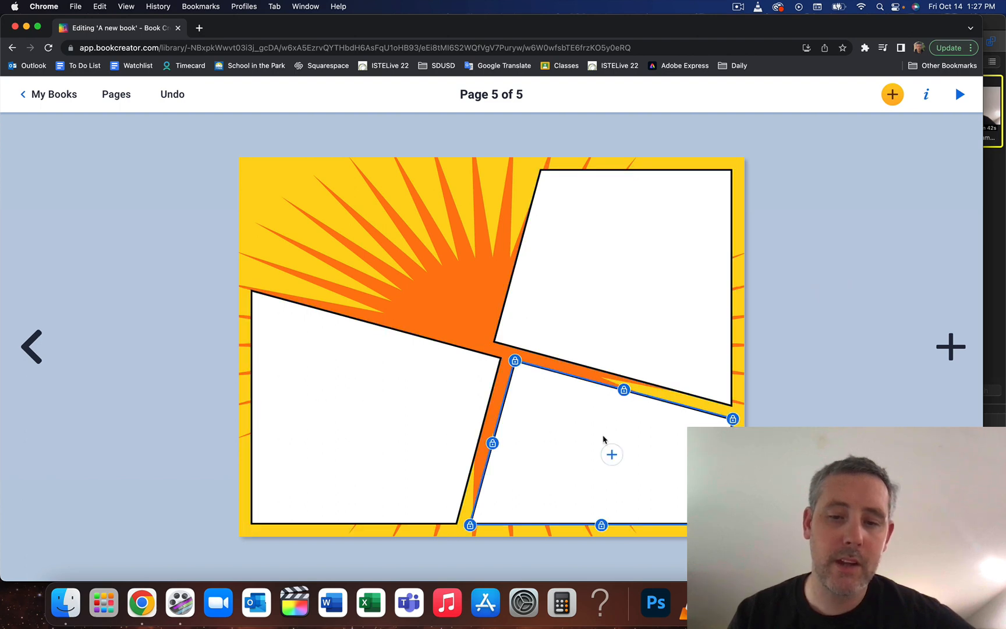
Go back to page 4 and give it the purple comic background with light-blue rays and halftone dots.
left_click(32, 346)
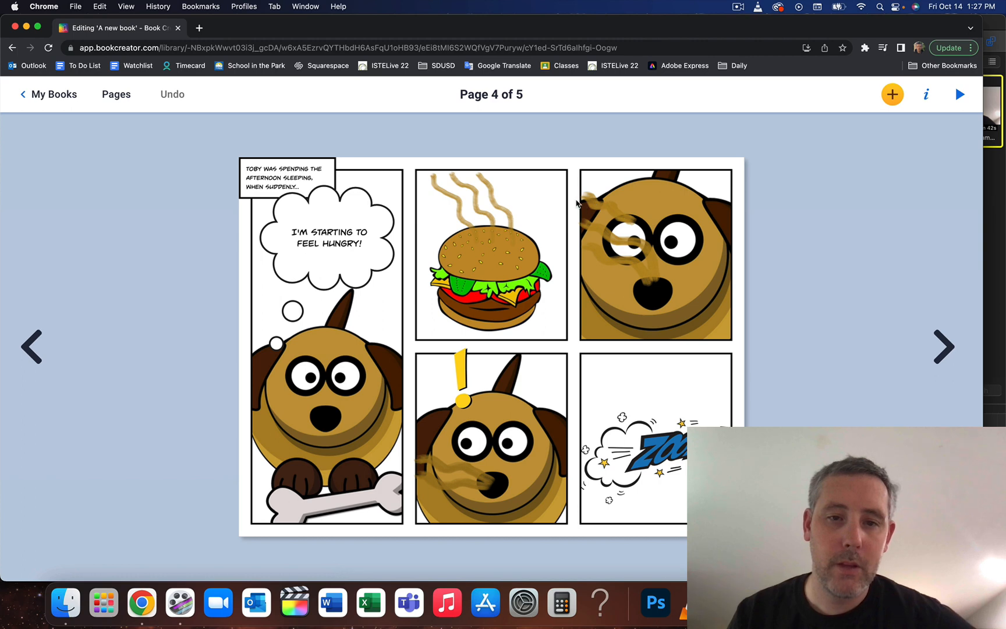
left_click(925, 96)
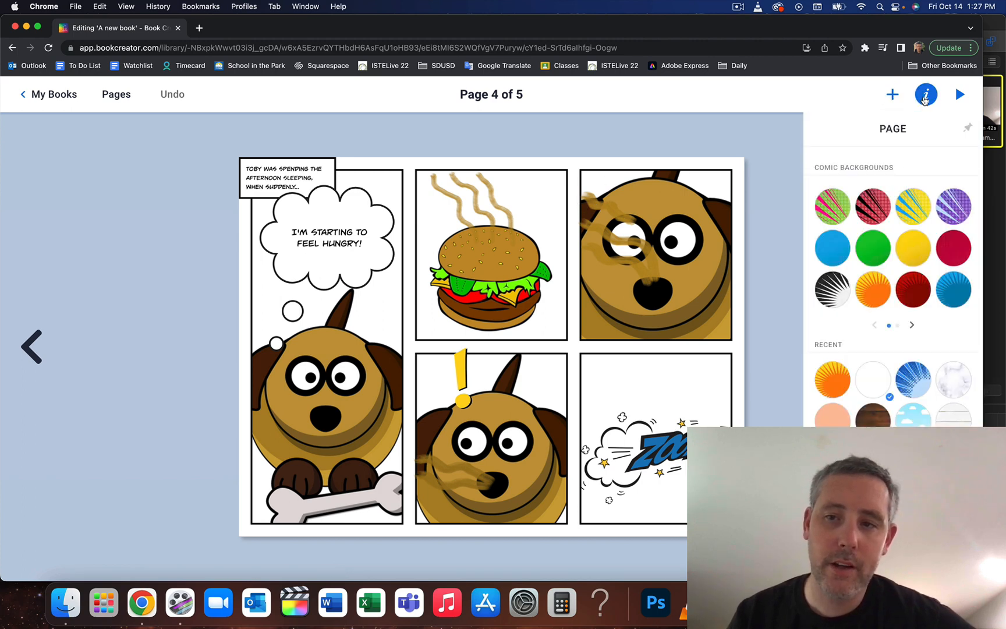
left_click(959, 210)
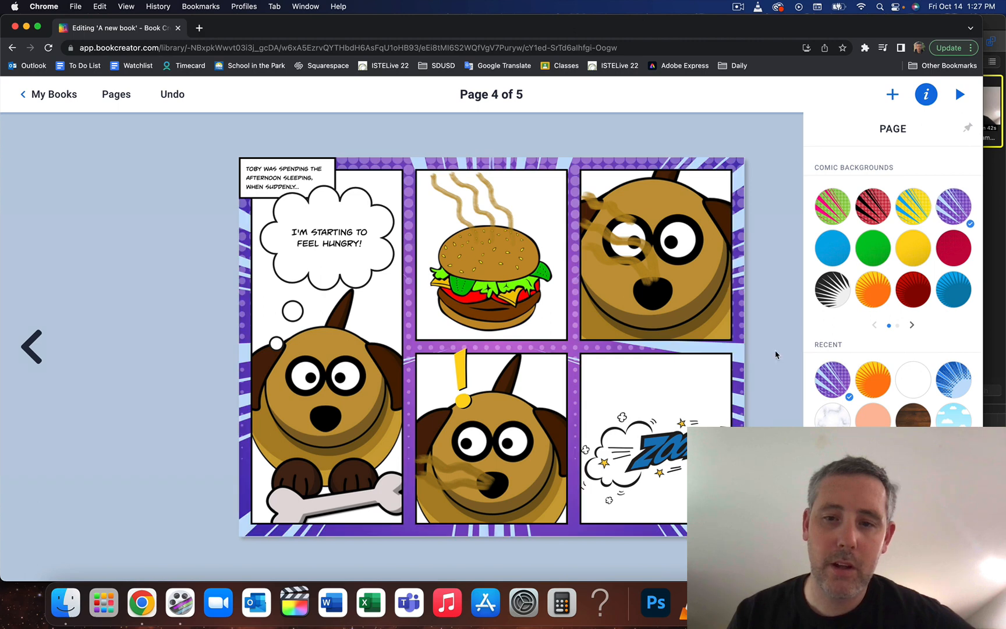
left_click(778, 352)
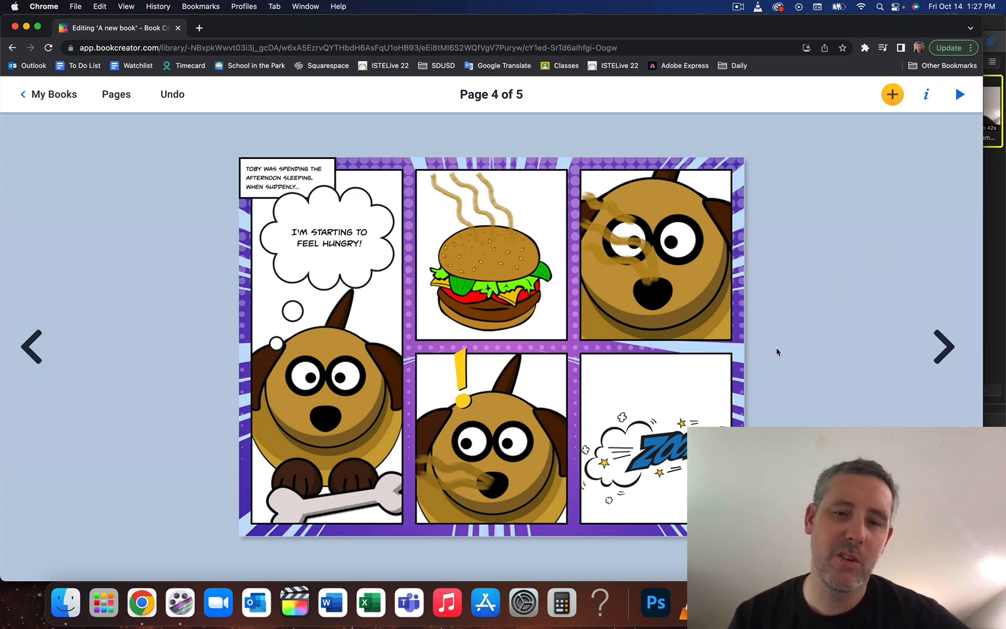